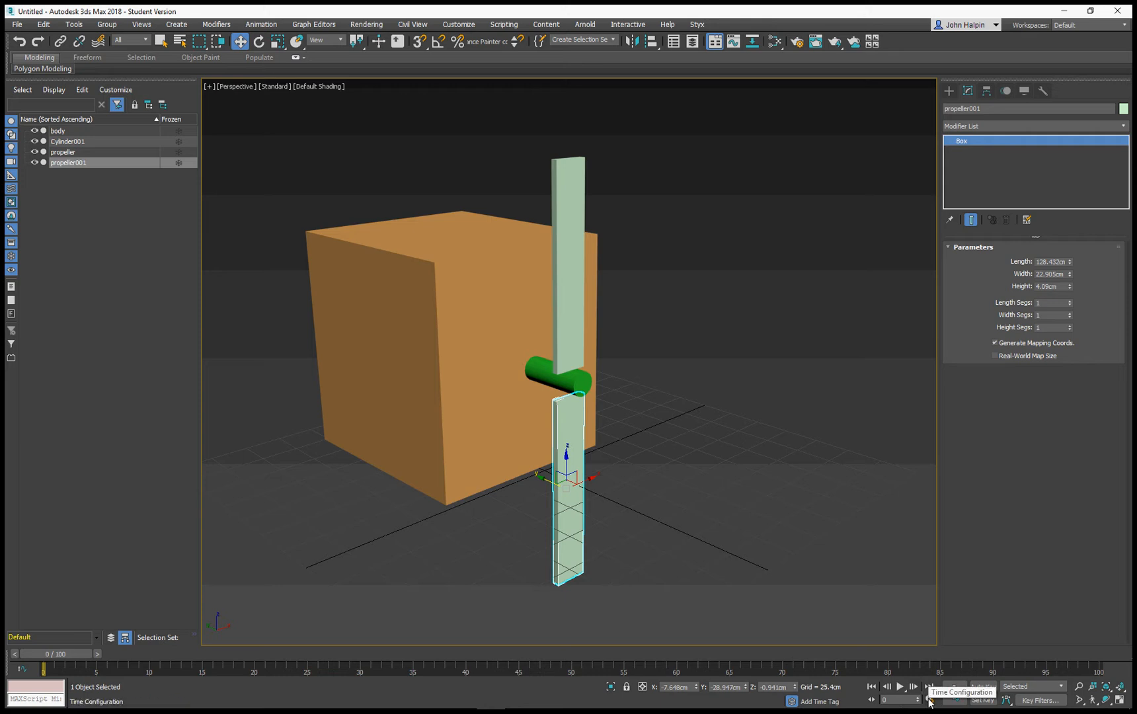
# Configure the animation timing with a custom frame rate of 25 FPS and an end time of 17583 frames
pyautogui.click(928, 700)
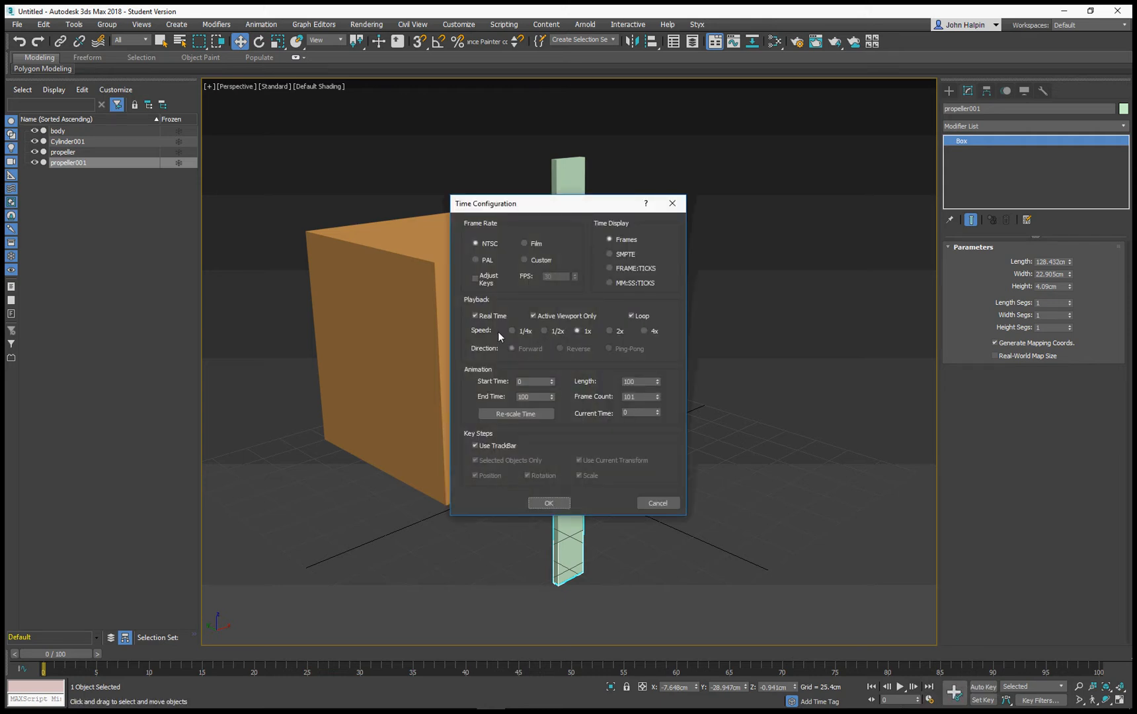
pyautogui.doubleClick(532, 396)
pyautogui.click(526, 260)
pyautogui.doubleClick(554, 278)
pyautogui.press('Return')
pyautogui.doubleClick(523, 397)
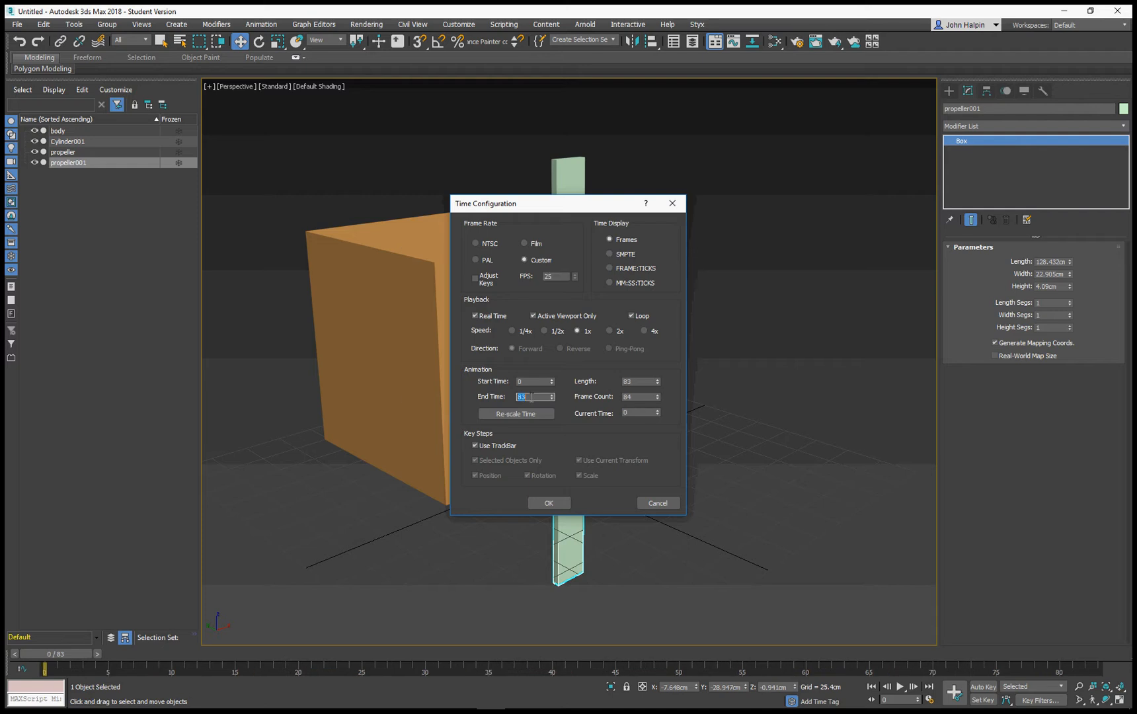
pyautogui.write('175')
pyautogui.press('Return')
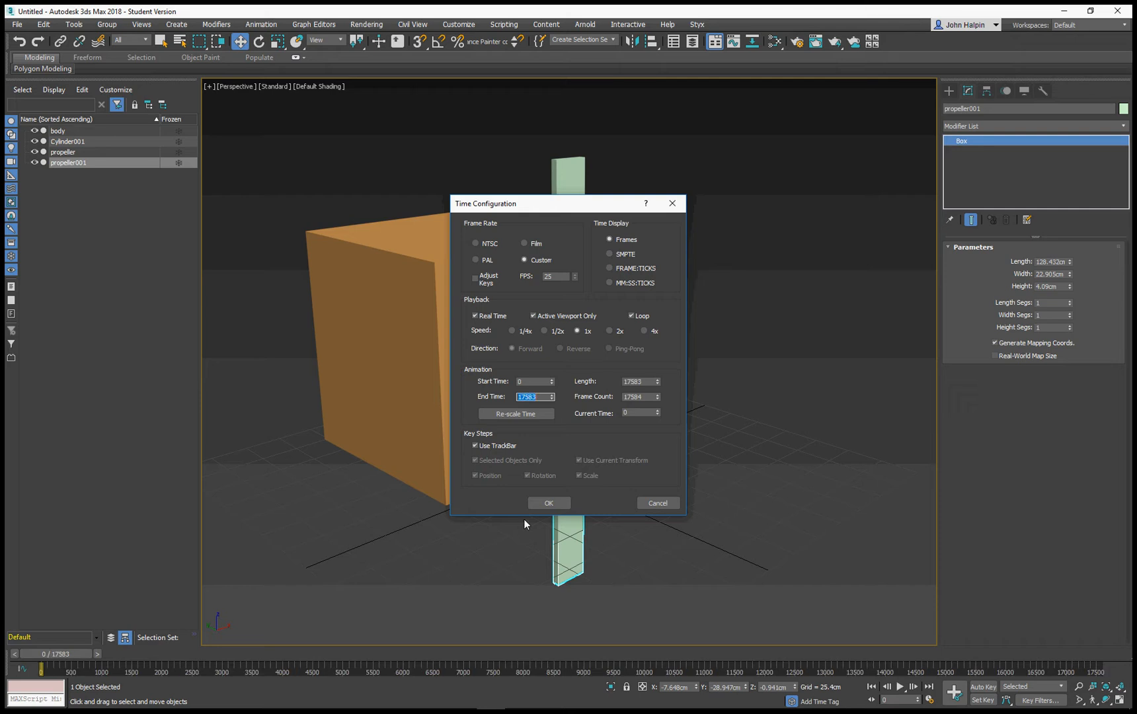
pyautogui.click(551, 503)
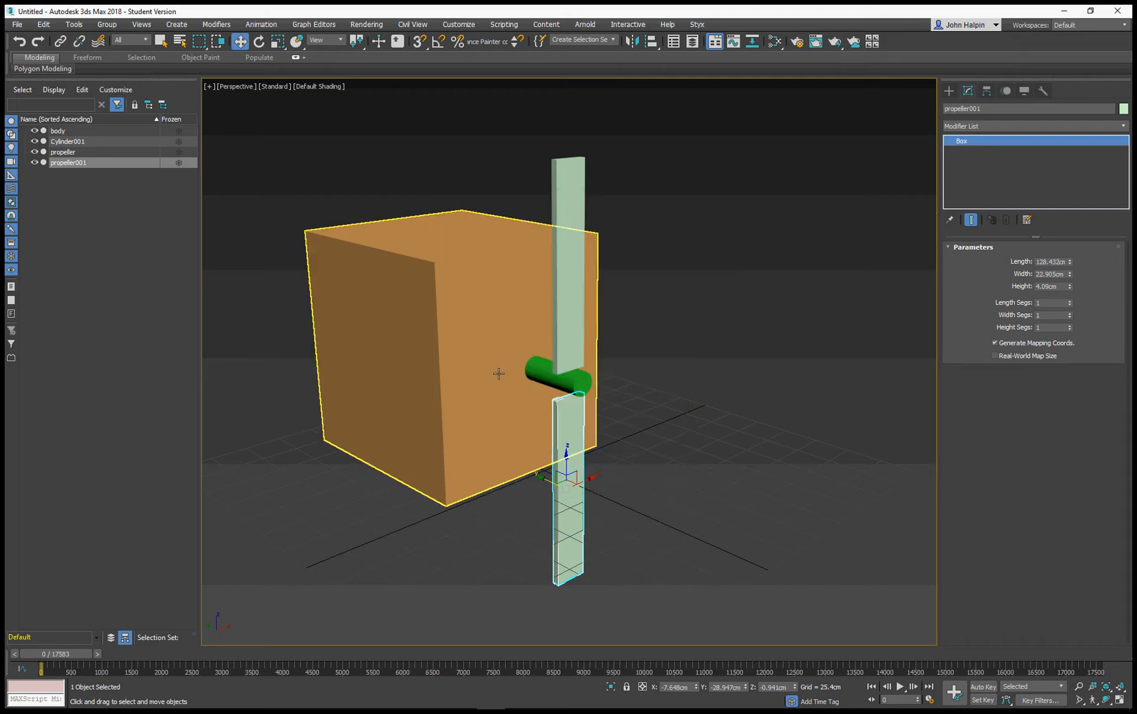
# Select the green cylinder between the propeller blades and the body
pyautogui.scroll(-2, 499, 374)
pyautogui.moveTo(500, 374)
pyautogui.keyDown('alt'); pyautogui.mouseDown(button='middle')
pyautogui.moveTo(426, 384)
pyautogui.moveTo(546, 385)
pyautogui.moveTo(435, 382)
pyautogui.moveTo(505, 391)
pyautogui.mouseUp(button='middle'); pyautogui.keyUp('alt')
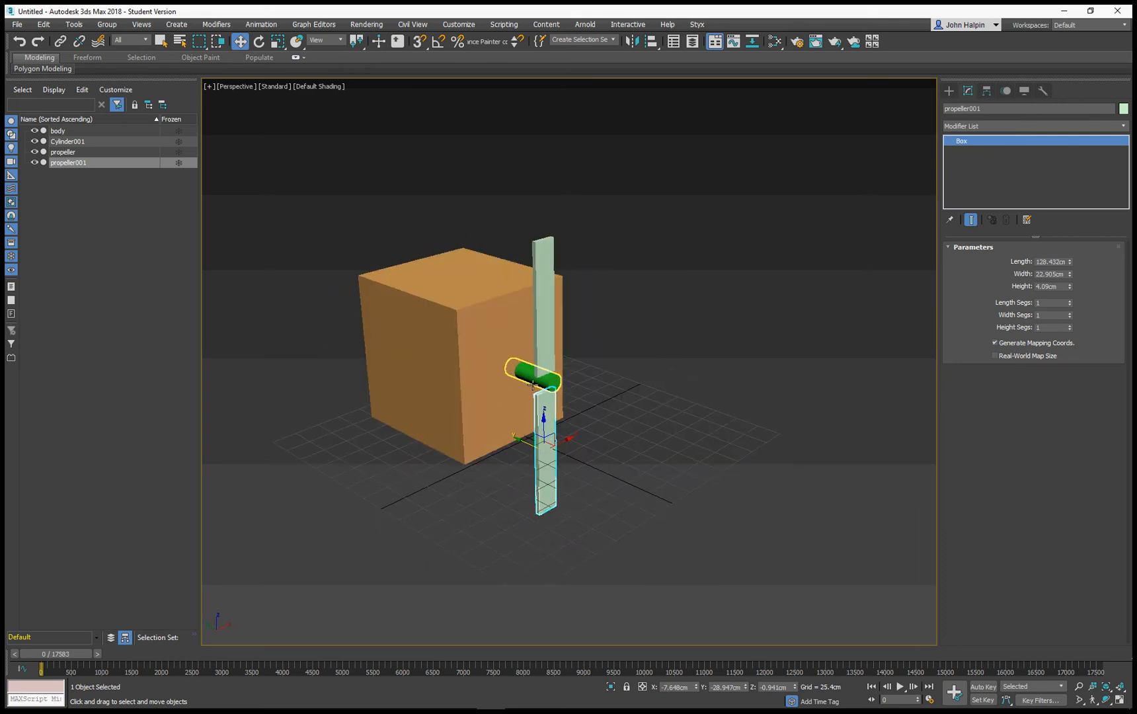
pyautogui.moveTo(532, 382)
pyautogui.keyDown('alt'); pyautogui.mouseDown(button='middle')
pyautogui.moveTo(481, 385)
pyautogui.moveTo(537, 386)
pyautogui.mouseUp(button='middle'); pyautogui.keyUp('alt')
pyautogui.scroll(2, 509, 390)
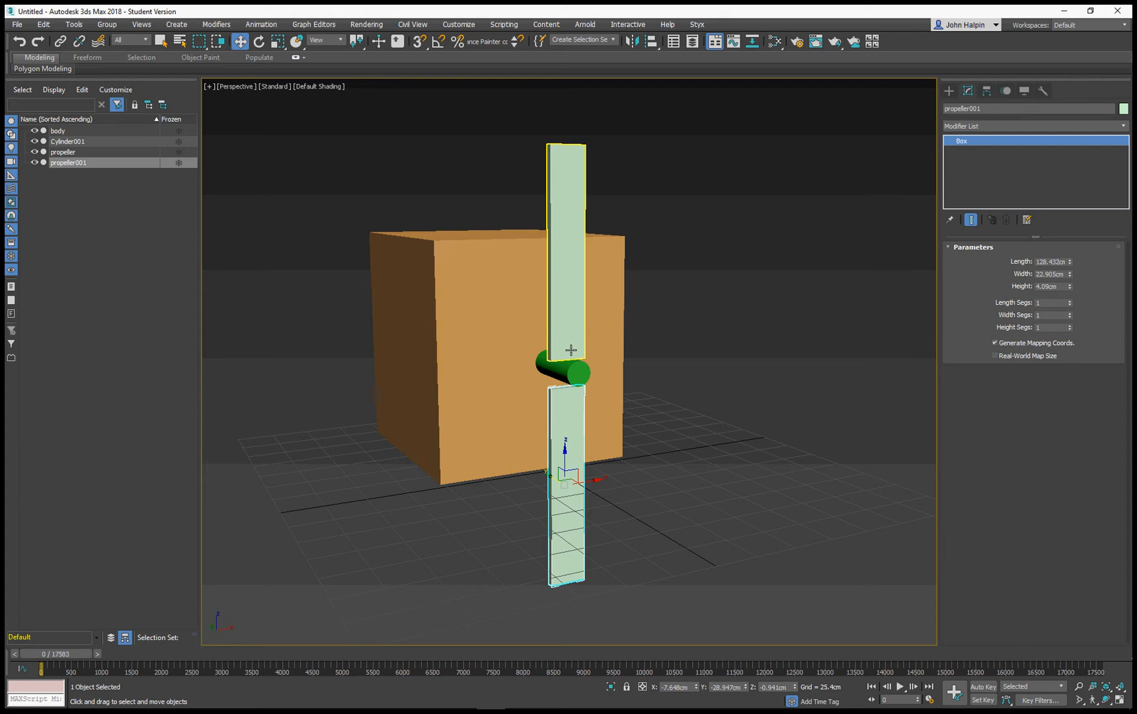
pyautogui.click(572, 321)
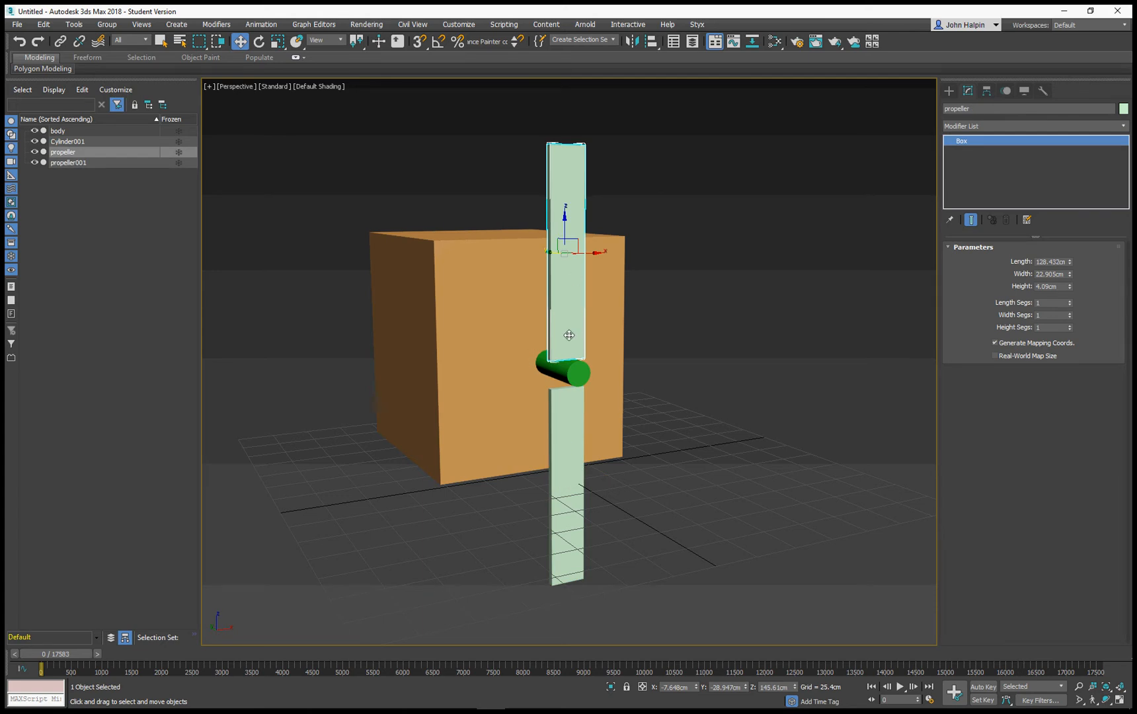
pyautogui.click(574, 374)
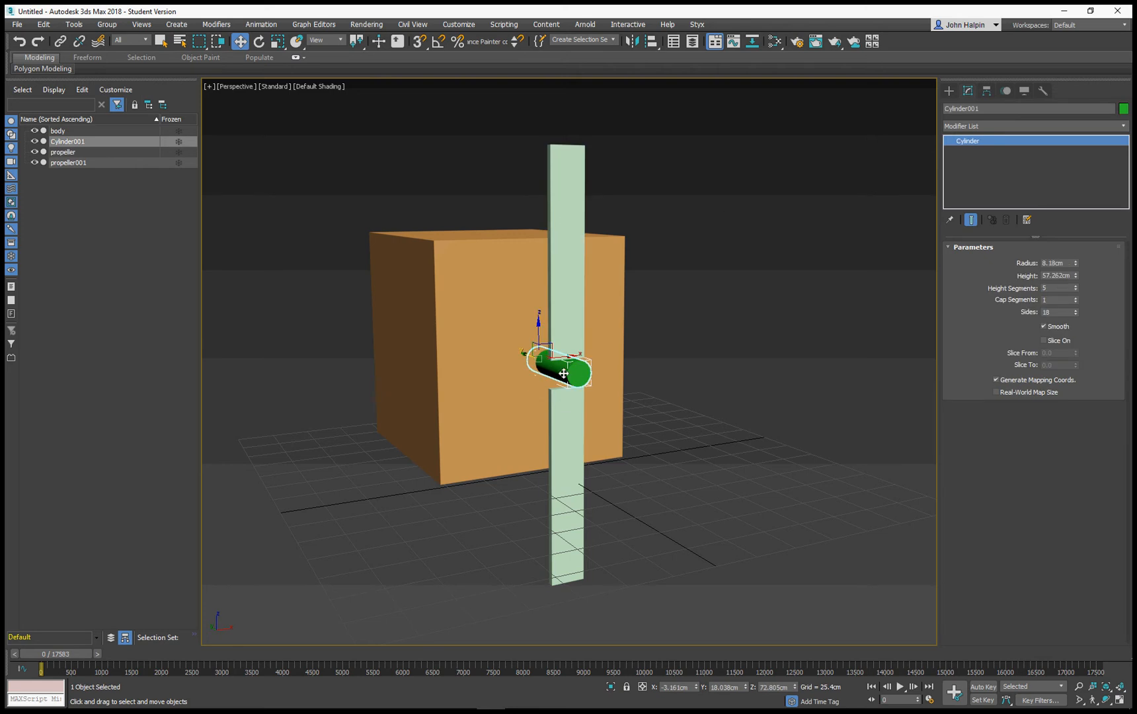
pyautogui.keyDown('alt'); pyautogui.moveTo(563, 402); pyautogui.dragTo(611, 397, button='middle'); pyautogui.keyUp('alt')
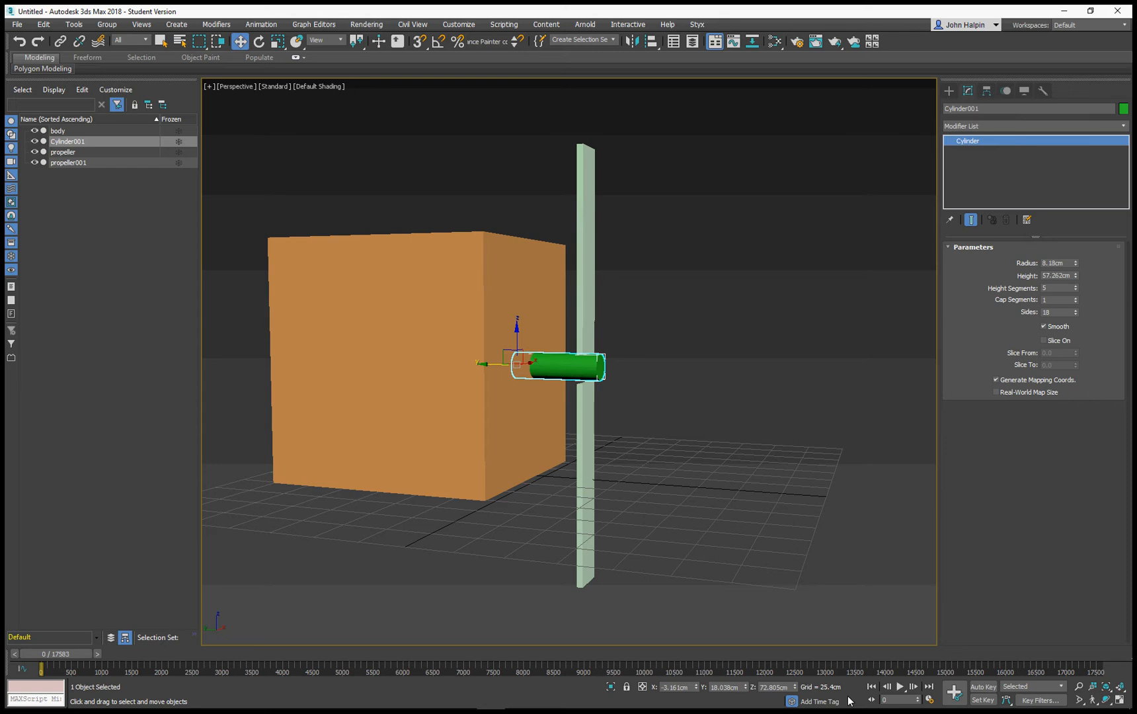
pyautogui.click(983, 686)
pyautogui.moveTo(40, 654); pyautogui.dragTo(1090, 635)
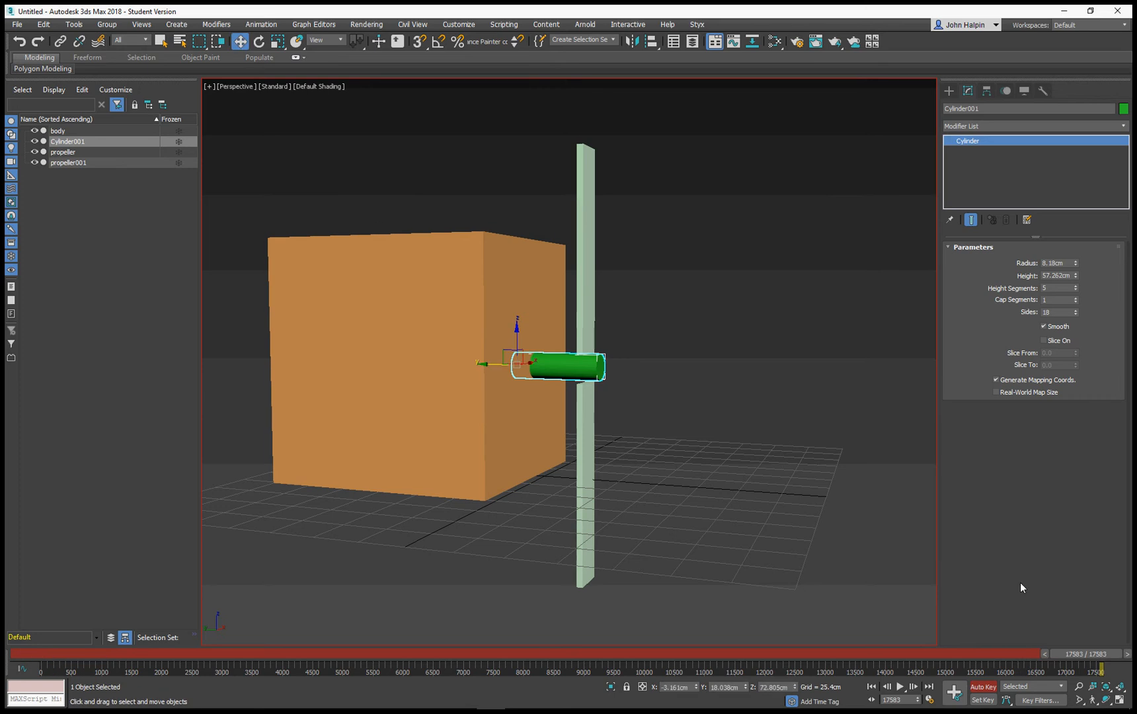
pyautogui.moveTo(1086, 654); pyautogui.dragTo(39, 653)
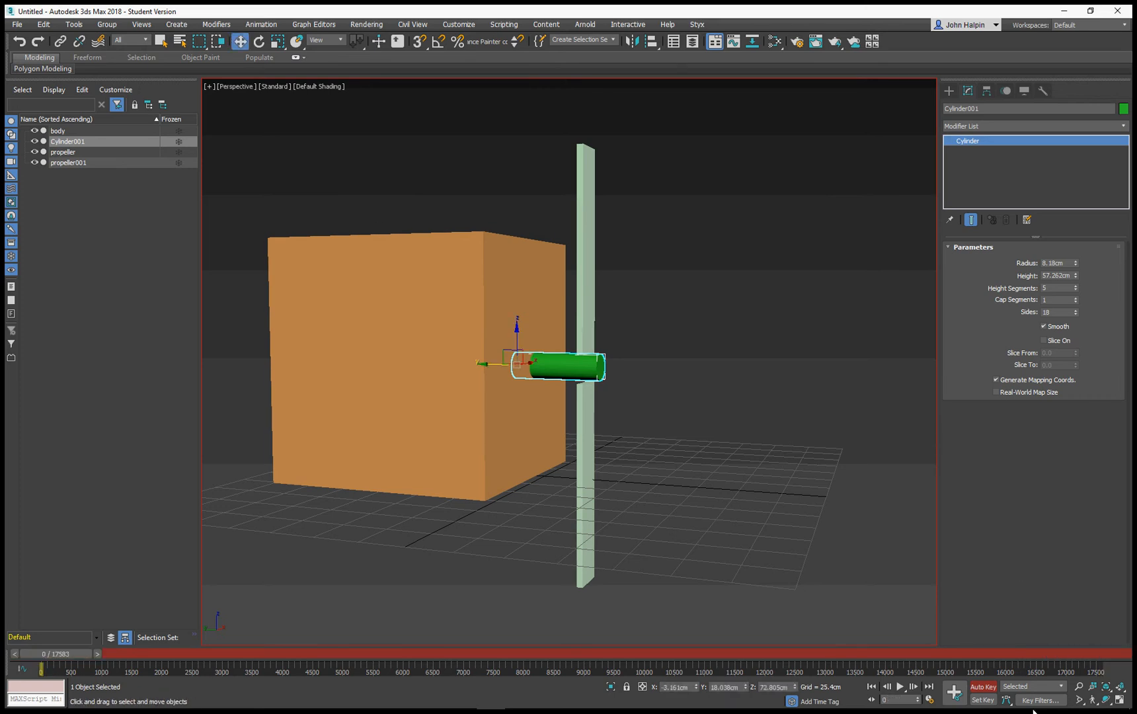
pyautogui.click(990, 688)
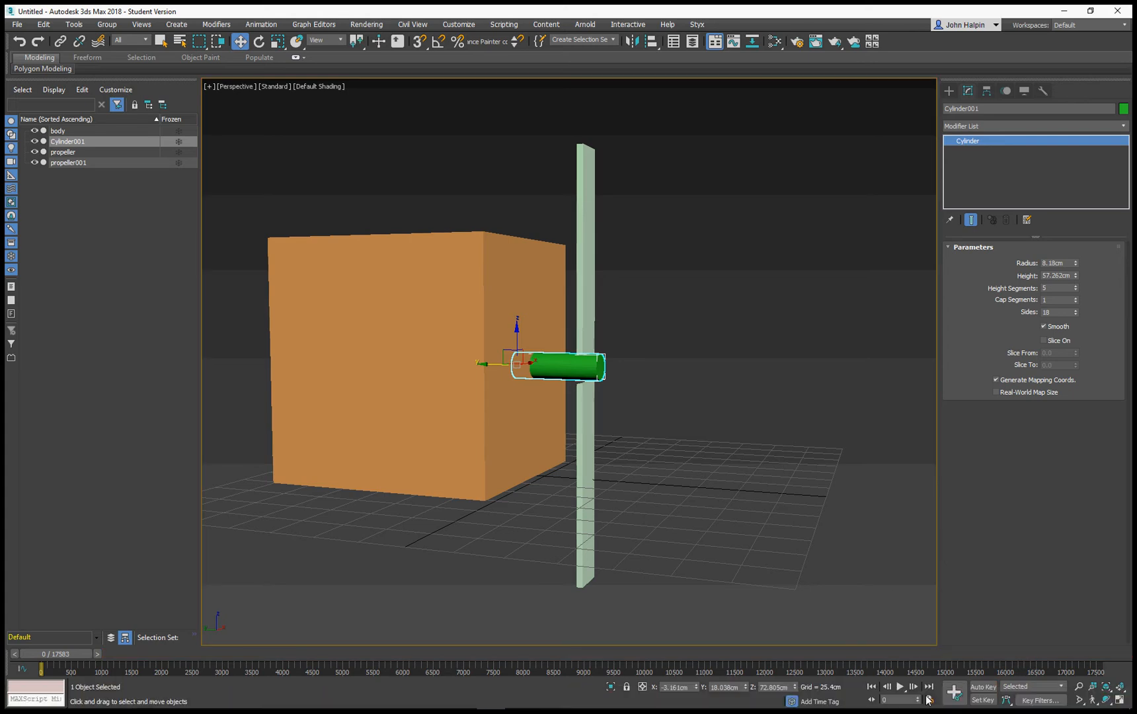
# Set the animation's end time to frame 175
pyautogui.click(929, 699)
pyautogui.doubleClick(542, 397)
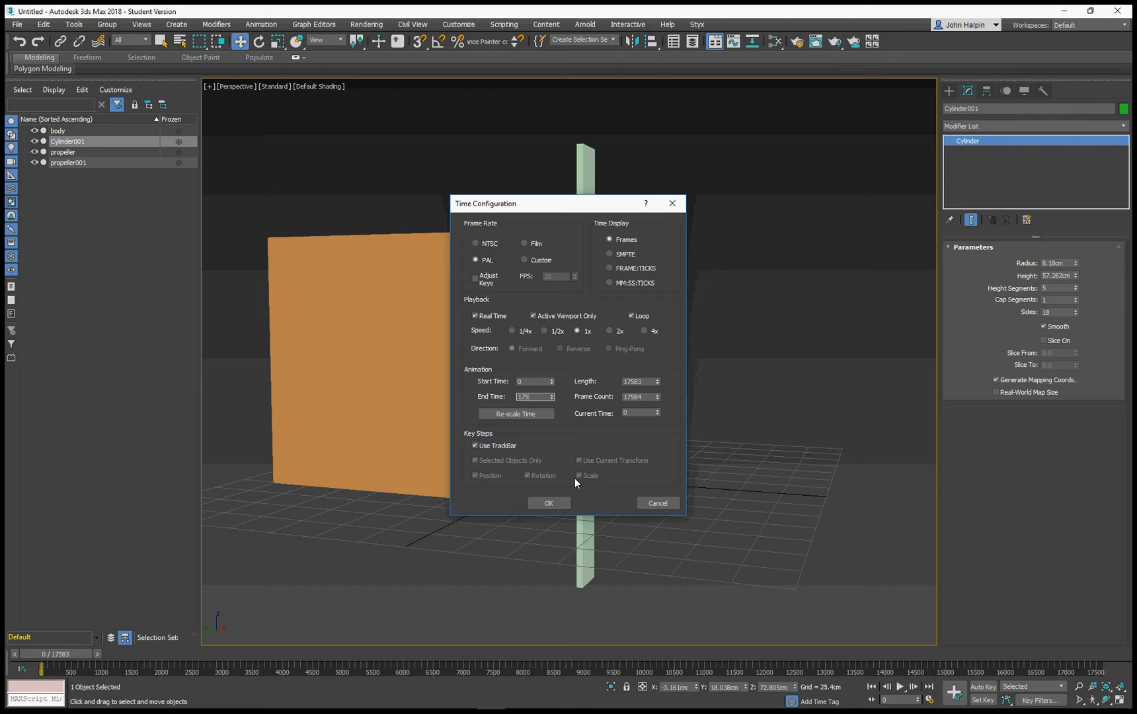
pyautogui.click(548, 502)
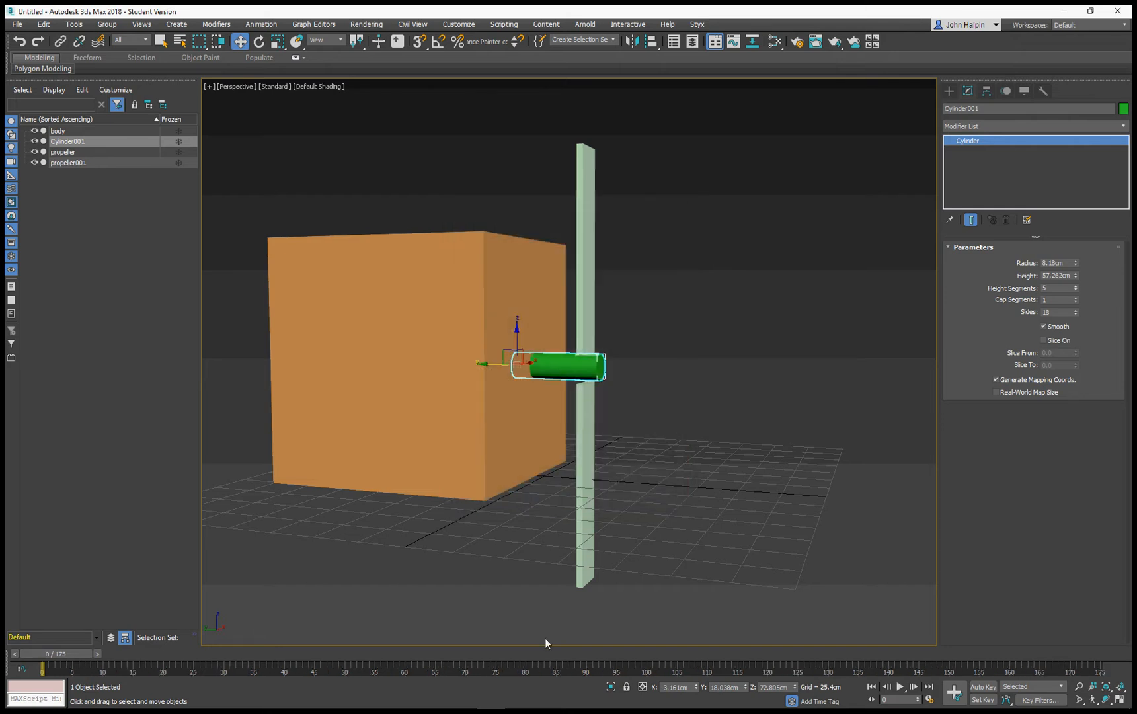
# With Auto Key on, rotate the green cylinder around its long axis at frame 174 to animate it spinning
pyautogui.click(983, 686)
pyautogui.moveTo(85, 654); pyautogui.dragTo(1077, 653)
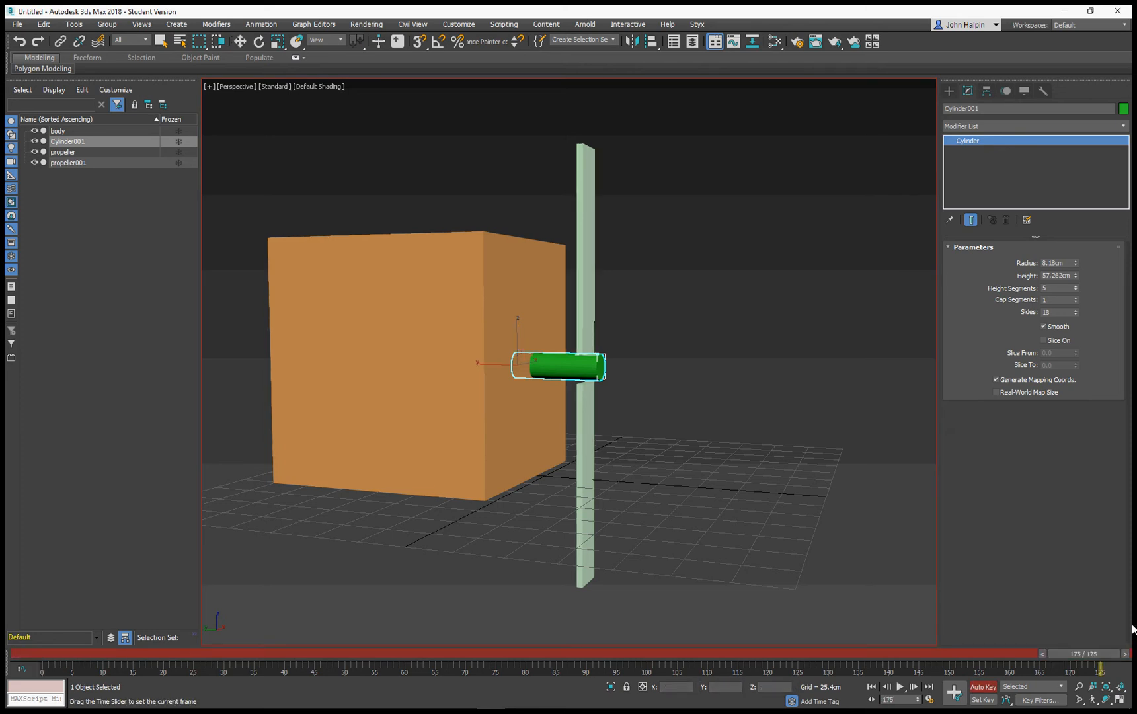
pyautogui.rightClick(536, 368)
pyautogui.click(554, 389)
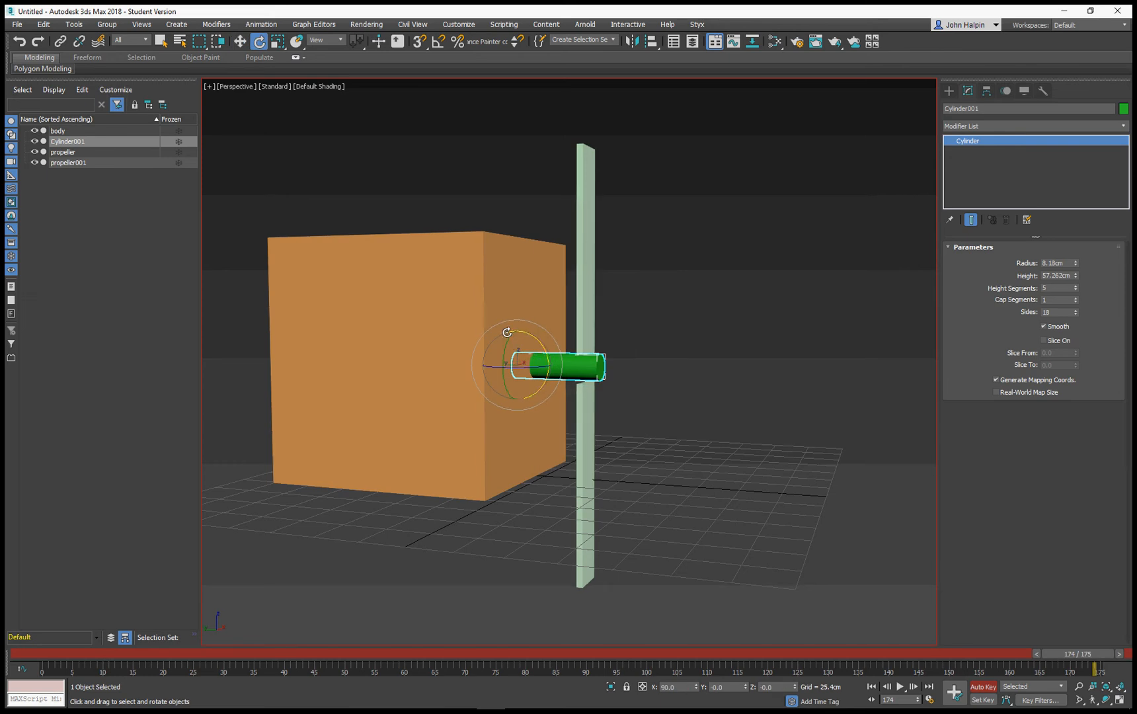
pyautogui.moveTo(509, 340); pyautogui.dragTo(245, 226)
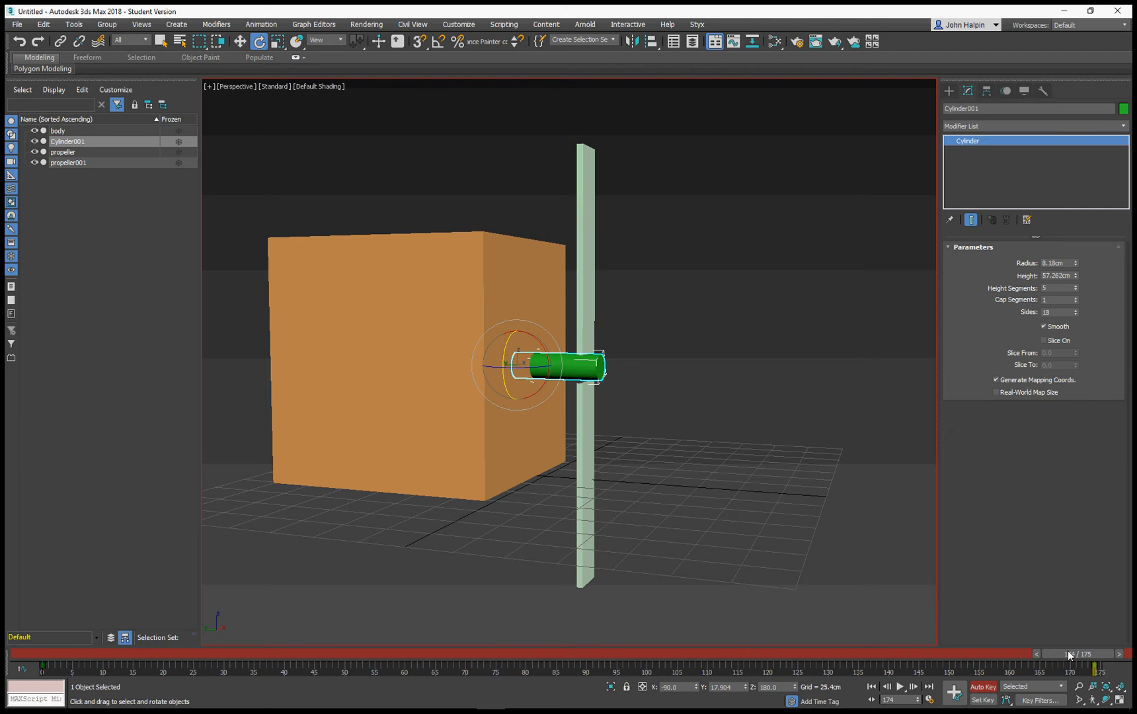
# Scrub the cylinder's animation back to frame 0 and turn off Auto Key recording
pyautogui.press('q')
pyautogui.moveTo(1054, 653); pyautogui.dragTo(895, 653)
pyautogui.moveTo(883, 697); pyautogui.dragTo(5, 709)
pyautogui.press('e')
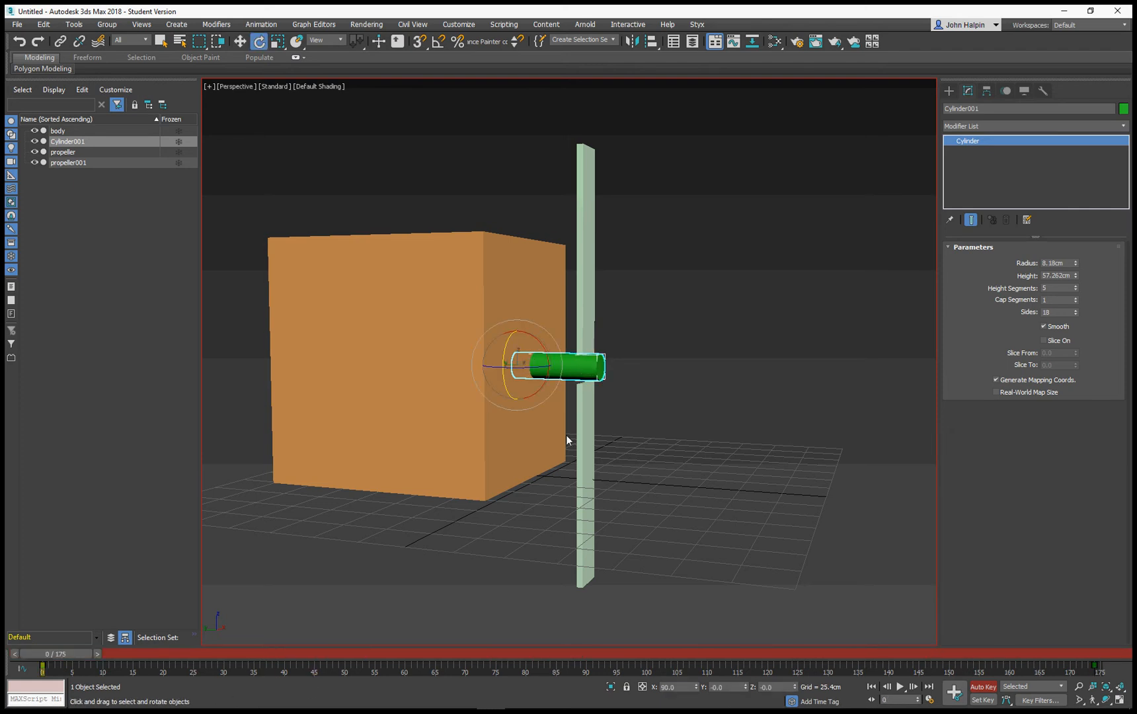
pyautogui.keyDown('alt'); pyautogui.moveTo(565, 435); pyautogui.dragTo(515, 396, button='middle'); pyautogui.keyUp('alt')
pyautogui.click(983, 686)
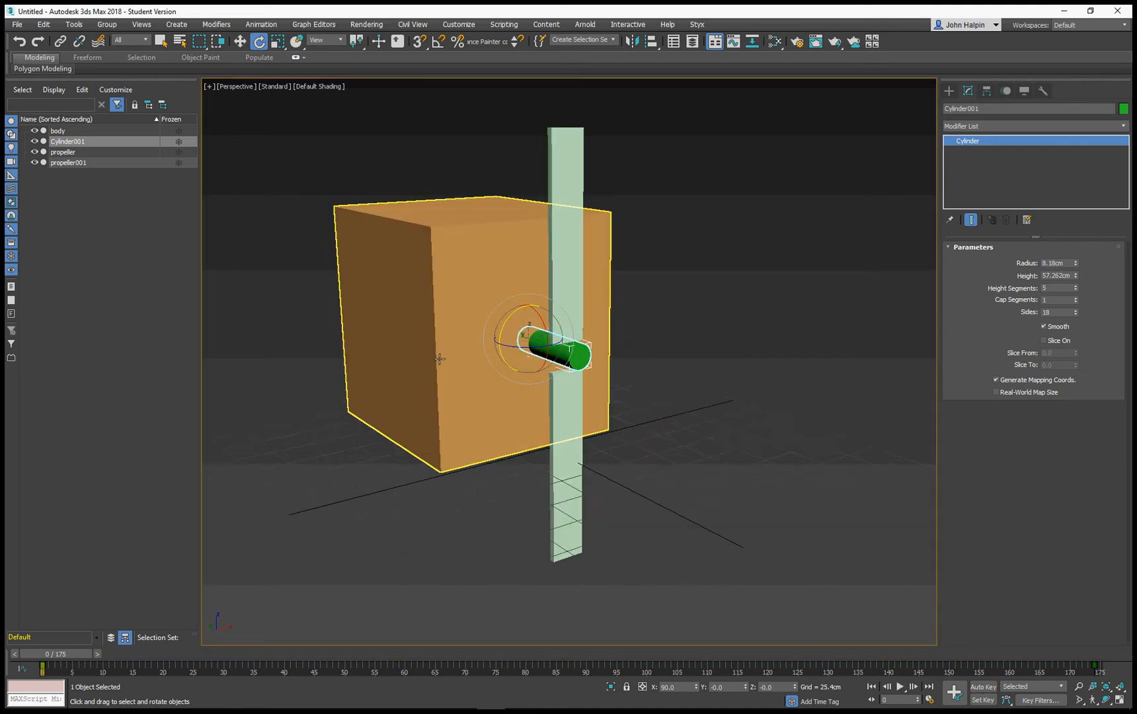
# Link the upper and lower propeller blades to the green cylinder as its children
pyautogui.click(565, 265)
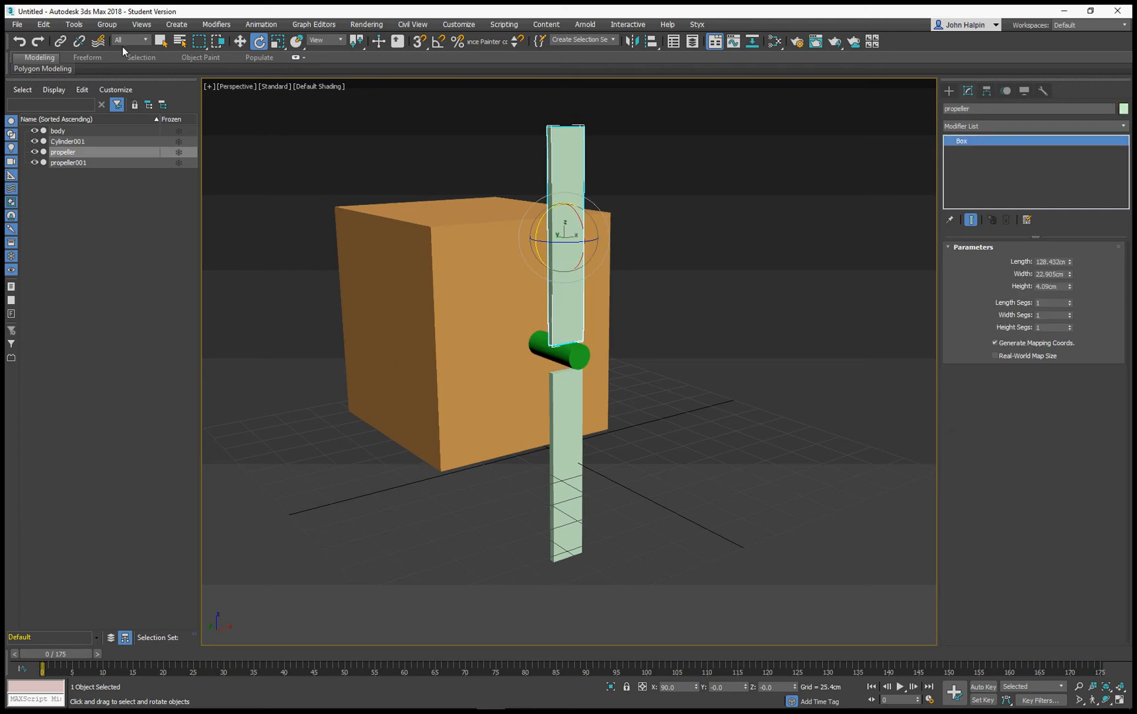
pyautogui.click(61, 42)
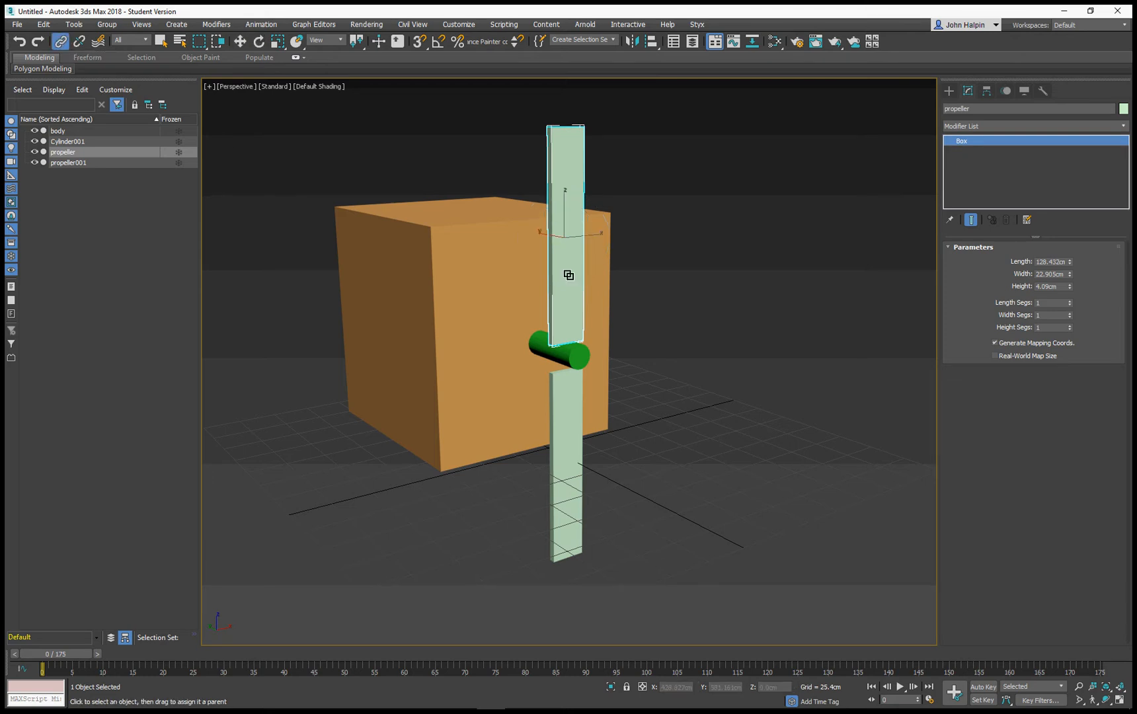
pyautogui.moveTo(571, 271); pyautogui.dragTo(561, 349)
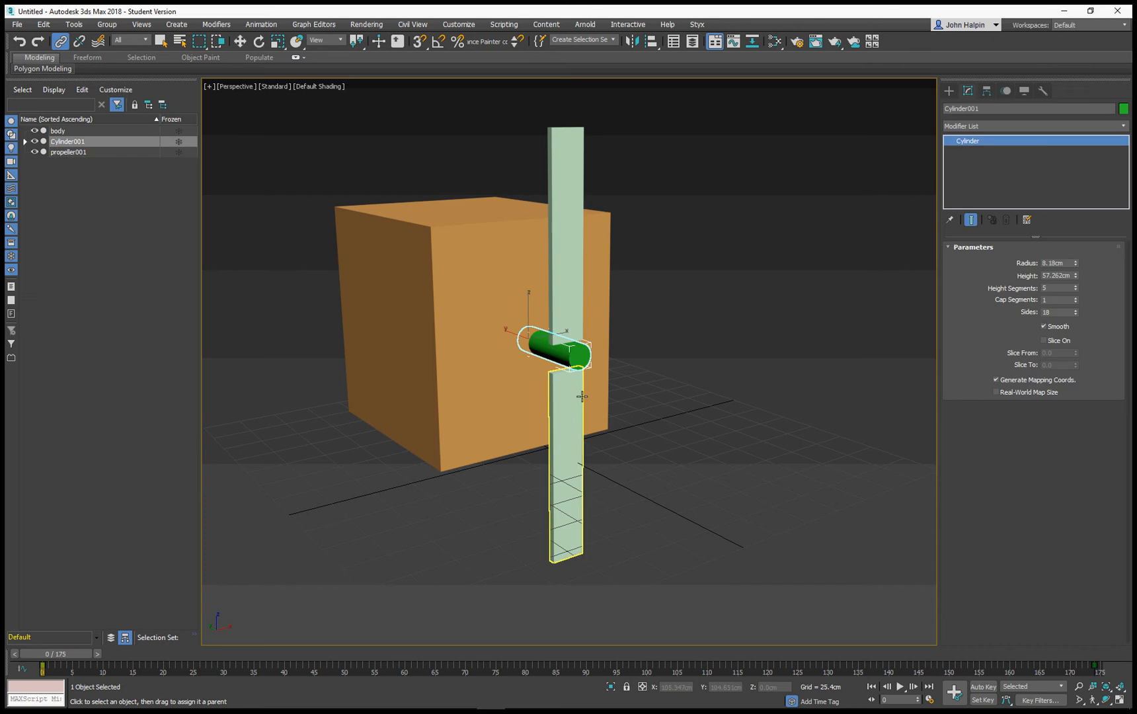
pyautogui.click(573, 447)
pyautogui.moveTo(573, 447); pyautogui.dragTo(580, 364)
pyautogui.moveTo(47, 655); pyautogui.dragTo(17, 630)
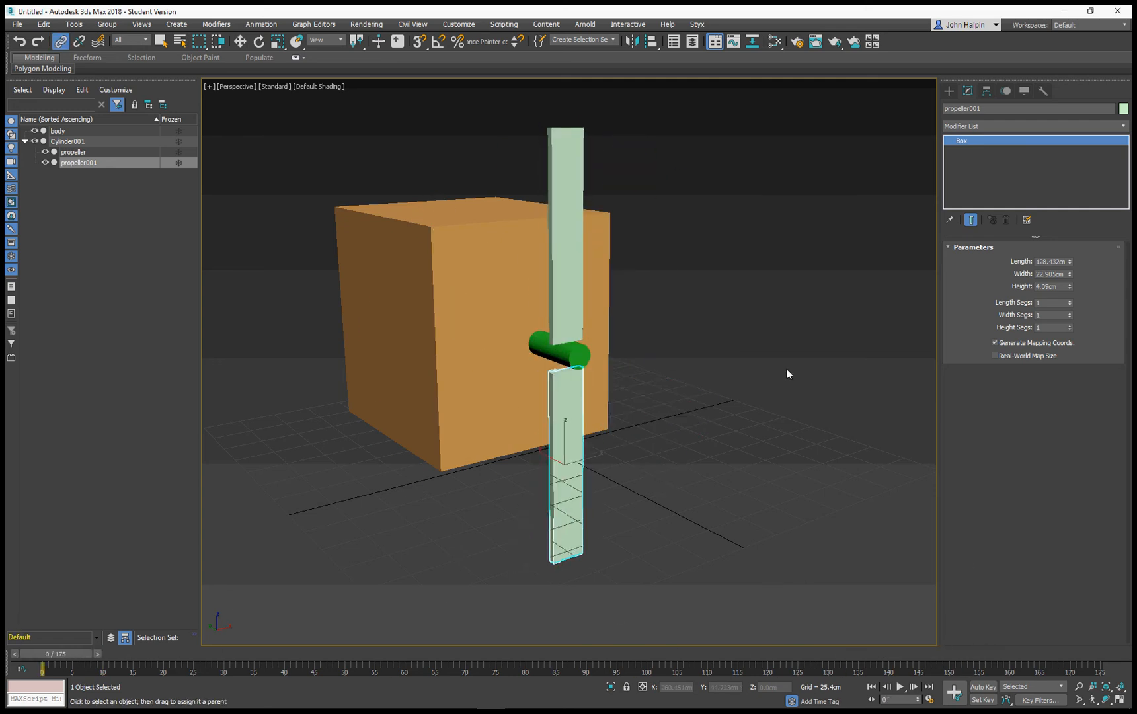
# Link the green cylinder to the orange body as its child
pyautogui.keyDown('alt'); pyautogui.moveTo(702, 440); pyautogui.dragTo(762, 421, button='middle'); pyautogui.keyUp('alt')
pyautogui.scroll(3, 617, 403)
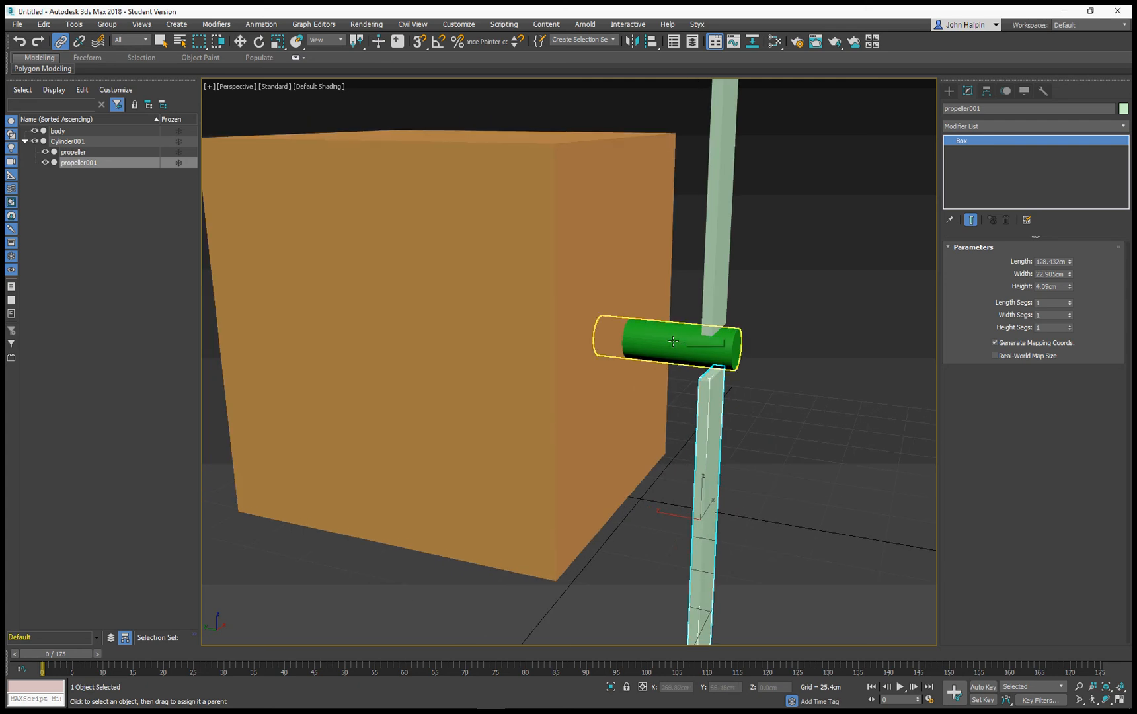
pyautogui.moveTo(673, 340); pyautogui.dragTo(548, 208)
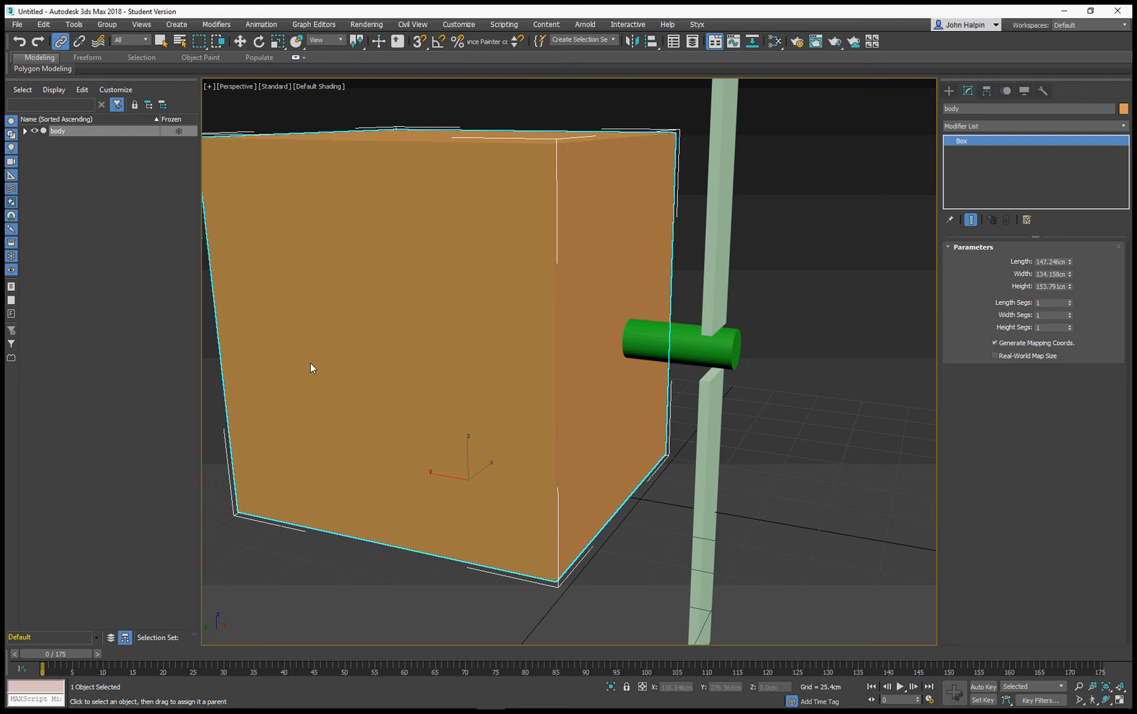
# Try moving the body upward to test the links to the cylinder and blades, and undo the move
pyautogui.rightClick(327, 363)
pyautogui.click(331, 374)
pyautogui.scroll(-4, 356, 379)
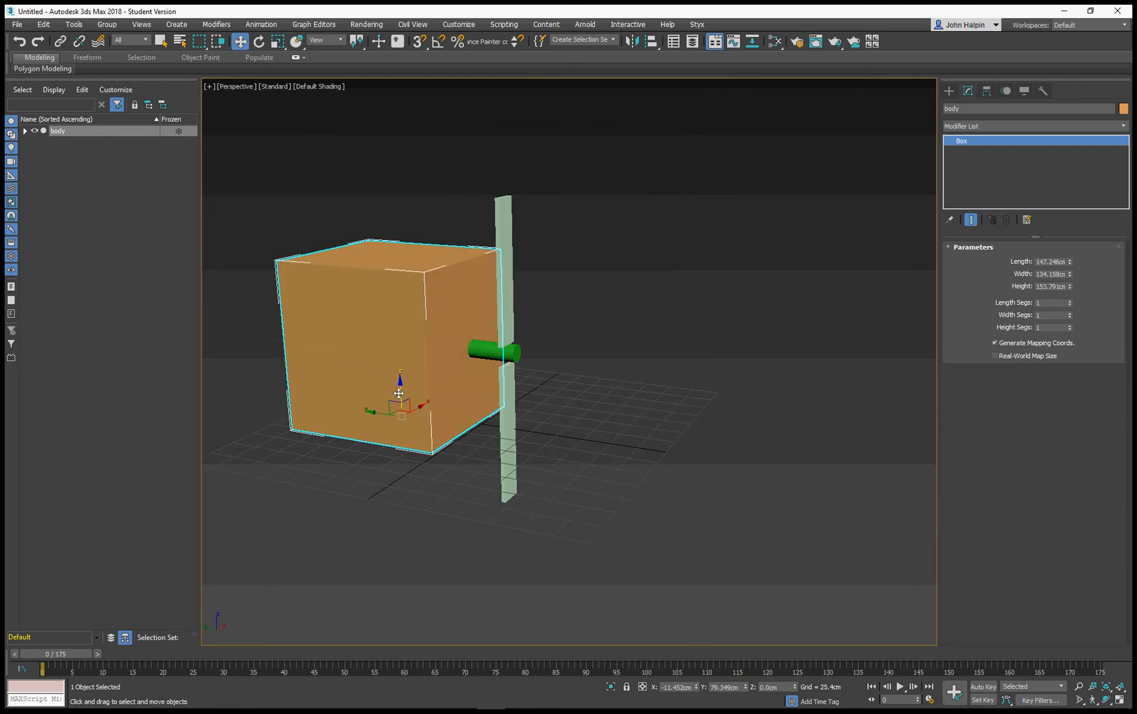
pyautogui.moveTo(378, 380); pyautogui.dragTo(371, 293)
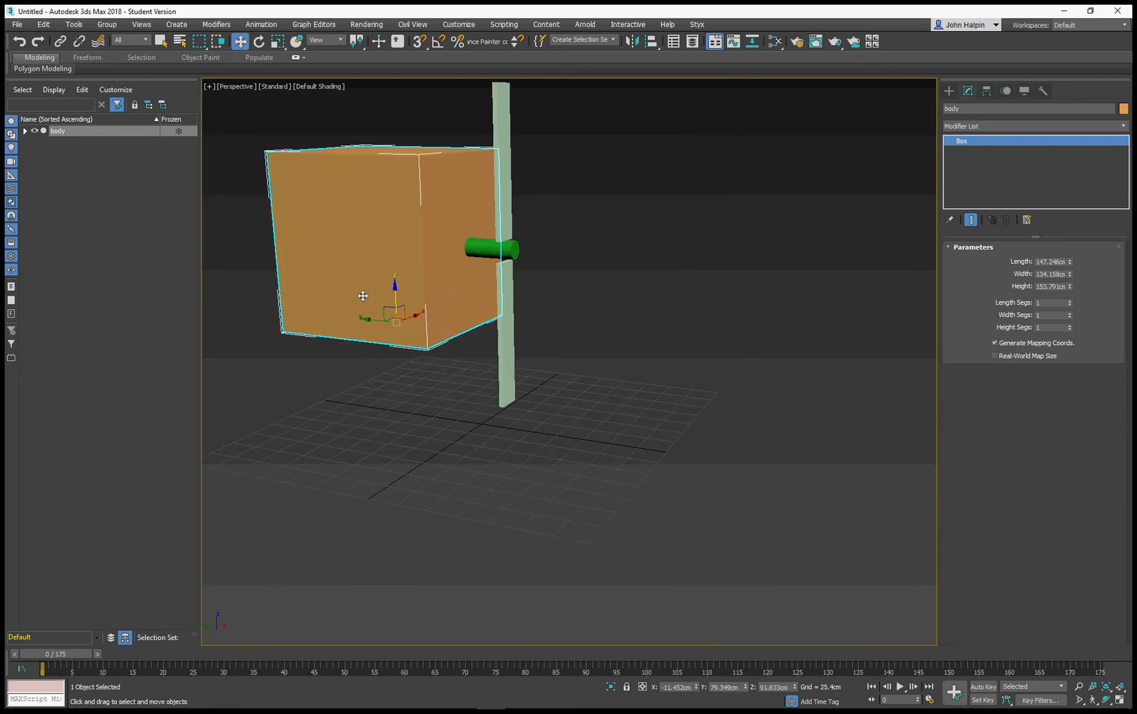
pyautogui.hotkey('ctrl', 'z')
# Create a flat box about 89 by 94 by 9 cm beside the body in the Top view and raise it to about 74 cm
pyautogui.keyDown('alt'); pyautogui.moveTo(439, 423); pyautogui.dragTo(394, 424, button='middle'); pyautogui.keyUp('alt')
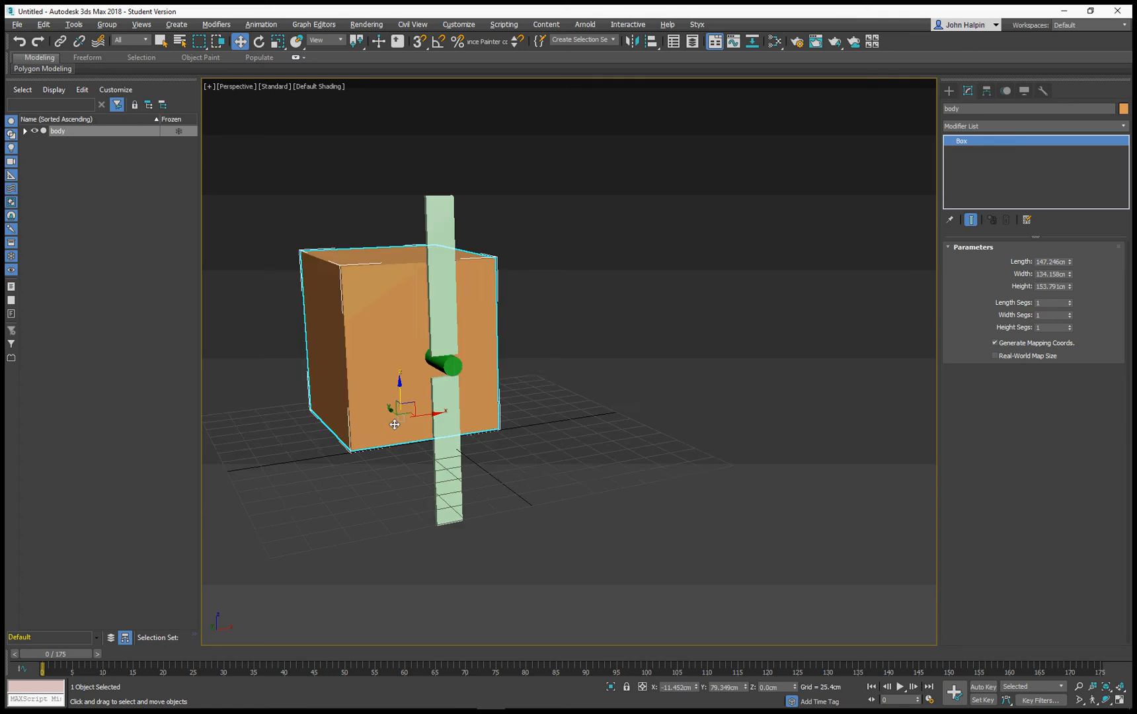
pyautogui.keyDown('alt'); pyautogui.moveTo(416, 375); pyautogui.dragTo(434, 432, button='middle'); pyautogui.keyUp('alt')
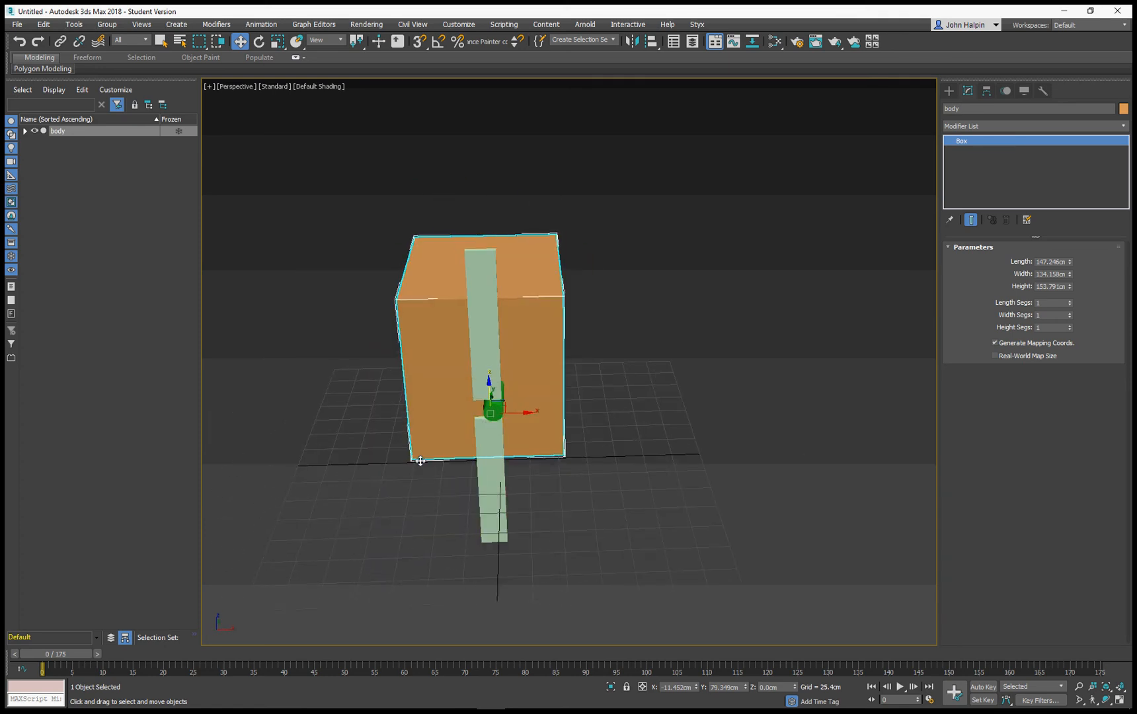
pyautogui.hotkey('alt', 'w')
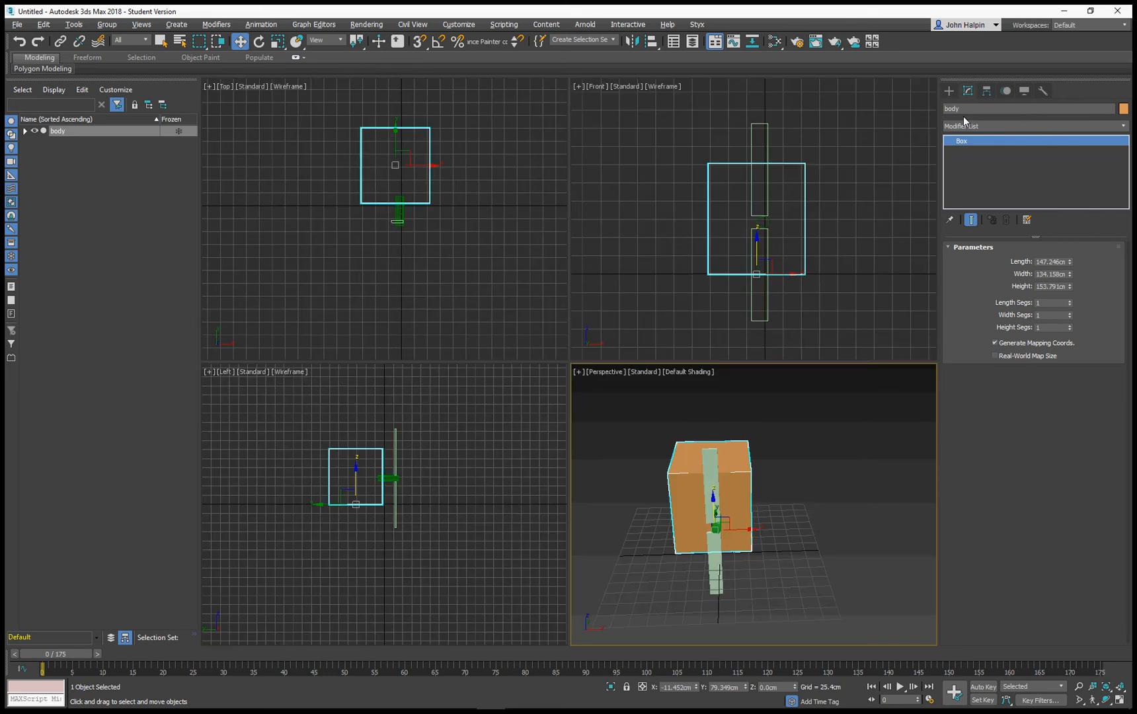
pyautogui.click(947, 91)
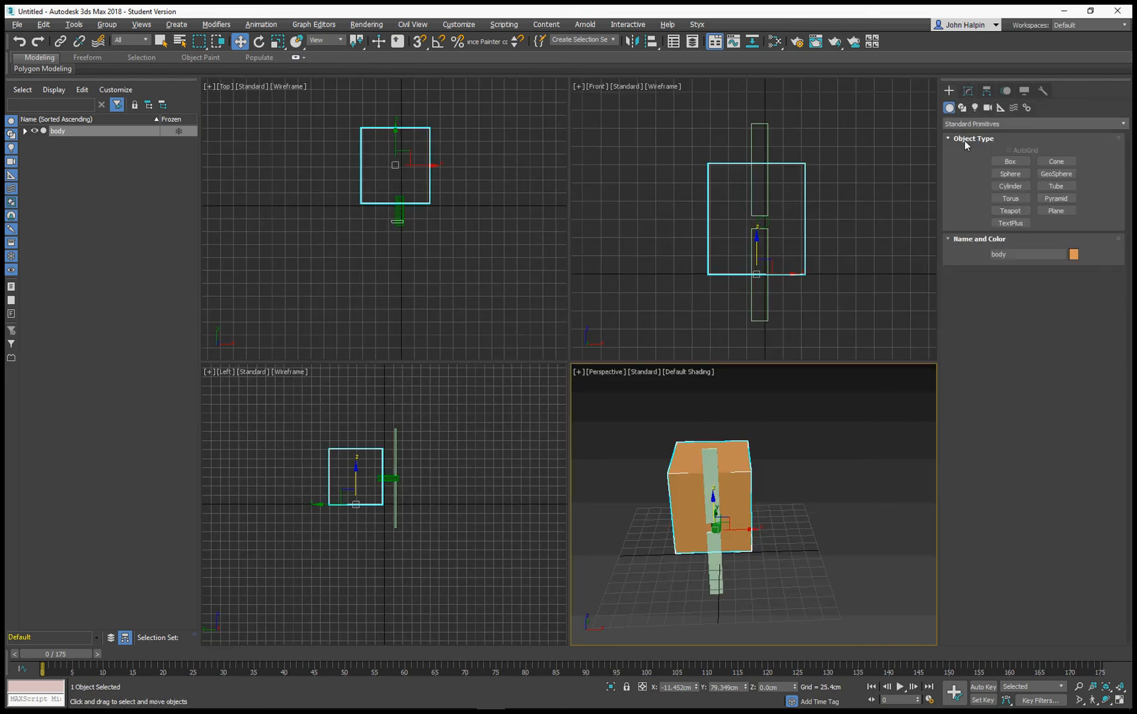
pyautogui.click(999, 161)
pyautogui.moveTo(438, 296); pyautogui.dragTo(492, 329, button='middle')
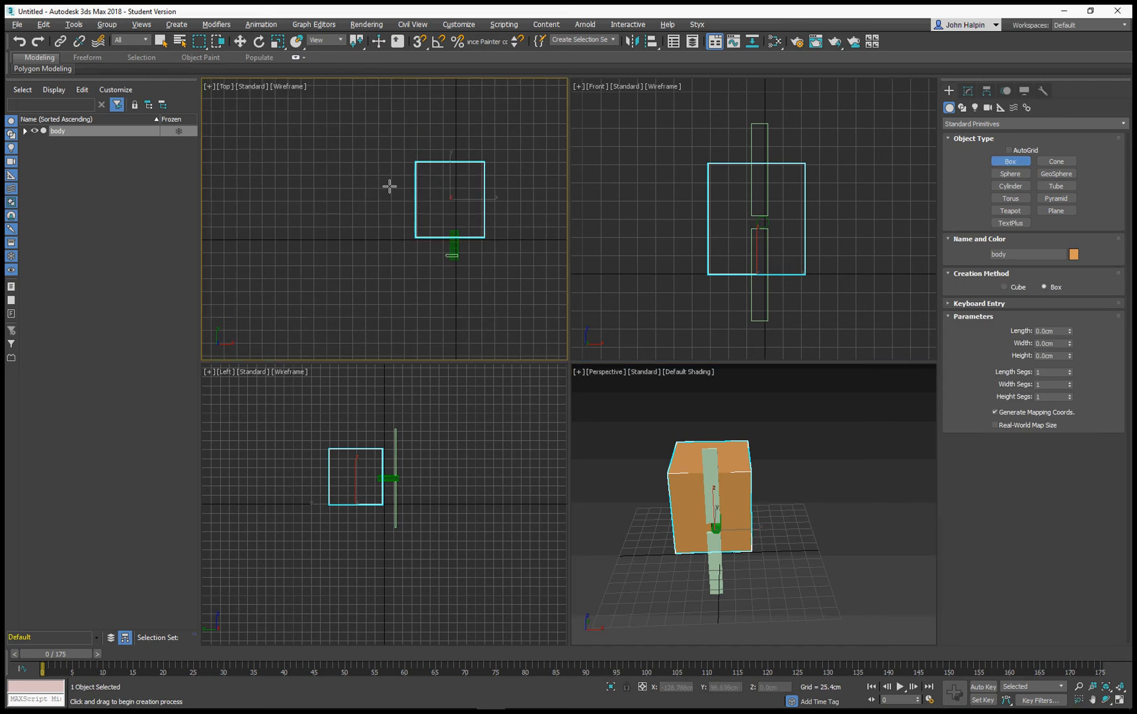
pyautogui.moveTo(365, 183); pyautogui.dragTo(411, 224)
pyautogui.click(411, 224)
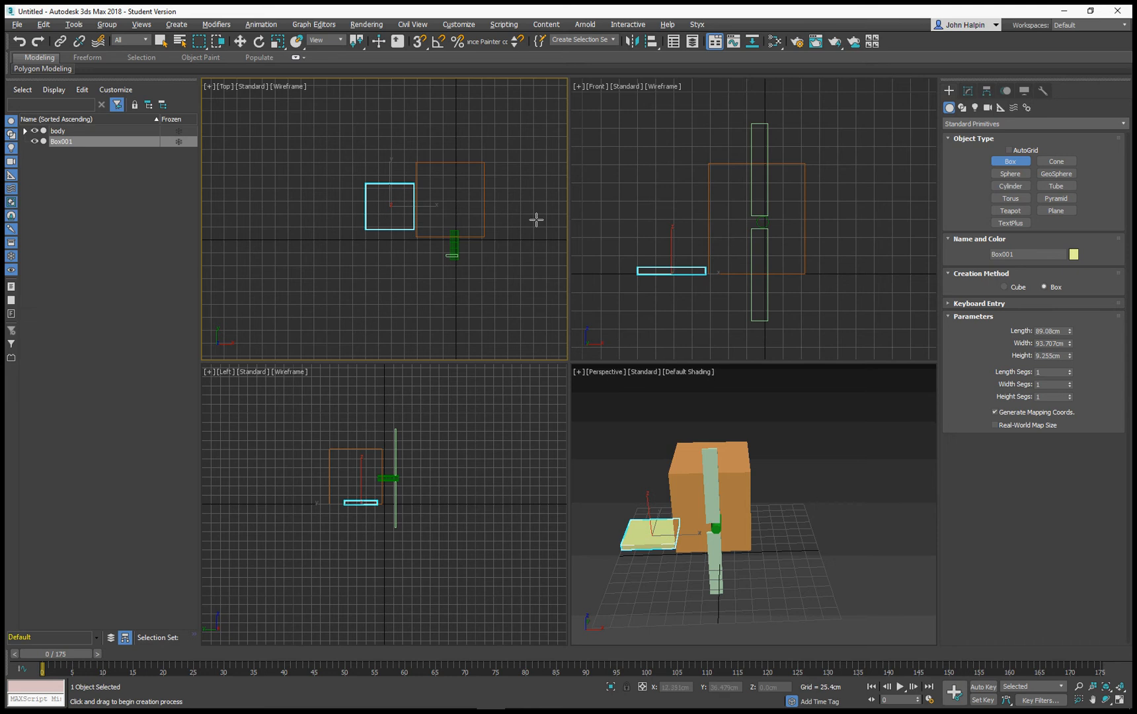
pyautogui.rightClick(659, 221)
pyautogui.moveTo(671, 271); pyautogui.dragTo(671, 219)
# Rename the flat yellow box beside the body as wing 1
pyautogui.click(967, 90)
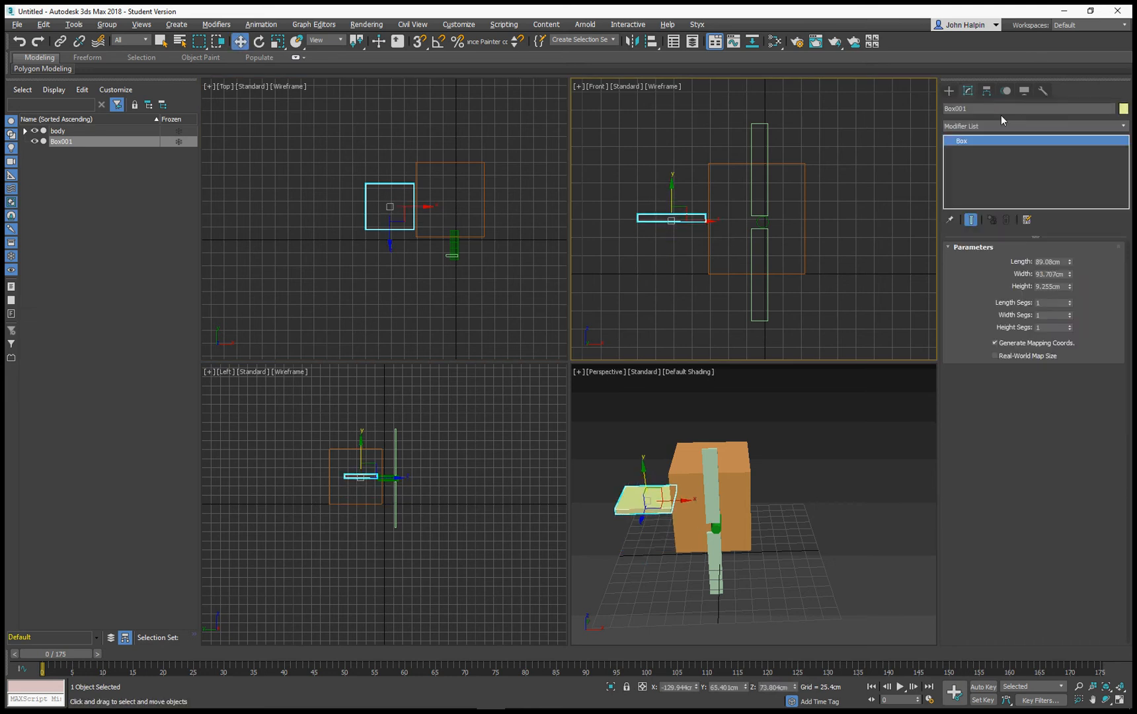
pyautogui.click(992, 109)
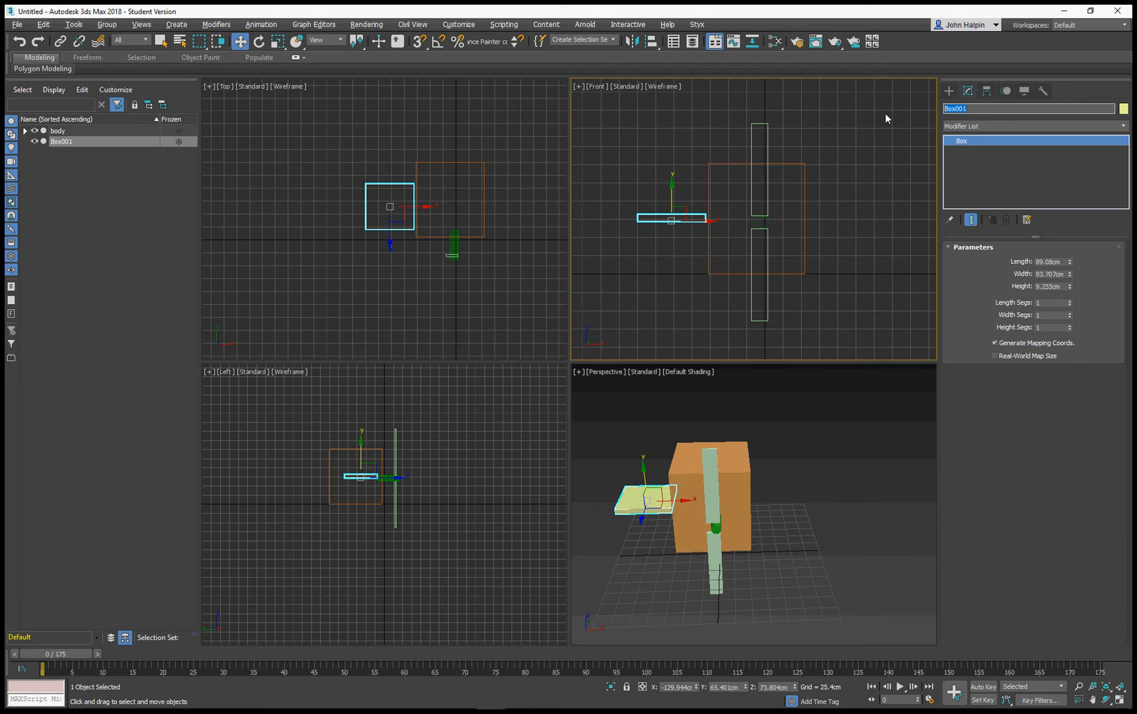
pyautogui.write('wing 1')
pyautogui.press('Return')
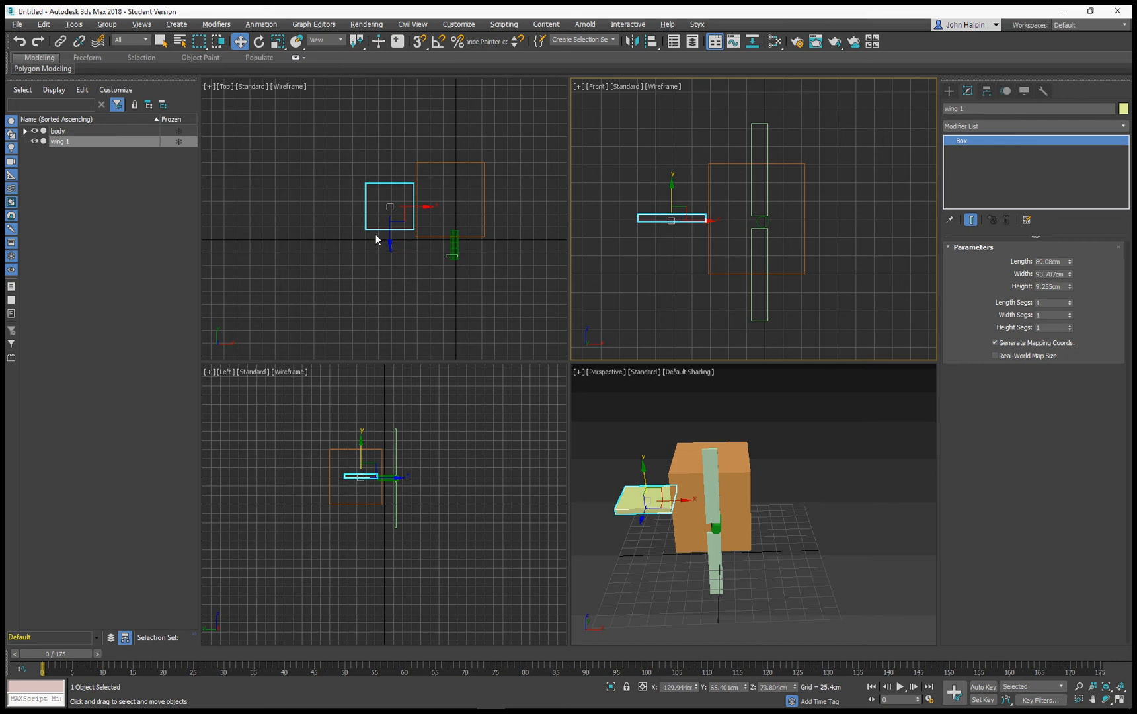
# Clone wing 1 outward along X as two copies in a row, spaced about 99.5 cm apart, away from the body
pyautogui.scroll(5, 376, 237)
pyautogui.moveTo(434, 193)
pyautogui.keyDown('shift'); pyautogui.mouseDown()
pyautogui.moveTo(322, 213)
pyautogui.moveTo(340, 221)
pyautogui.mouseUp(); pyautogui.keyUp('shift')
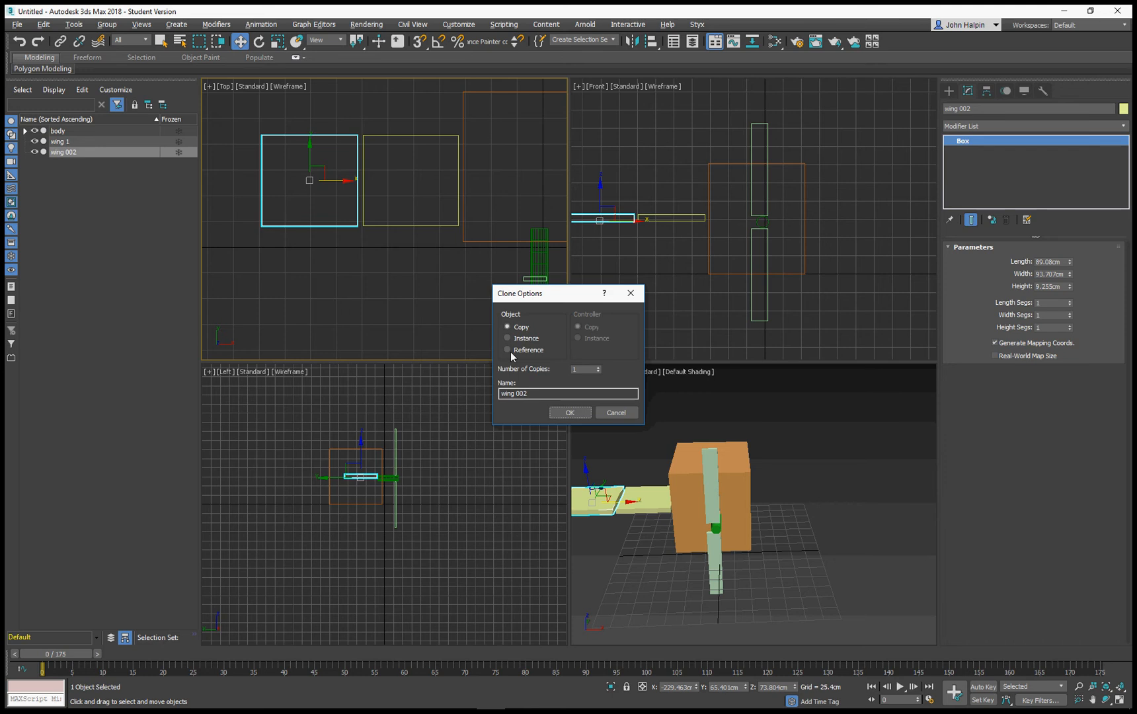
pyautogui.doubleClick(565, 369)
pyautogui.press('Return')
pyautogui.click(570, 412)
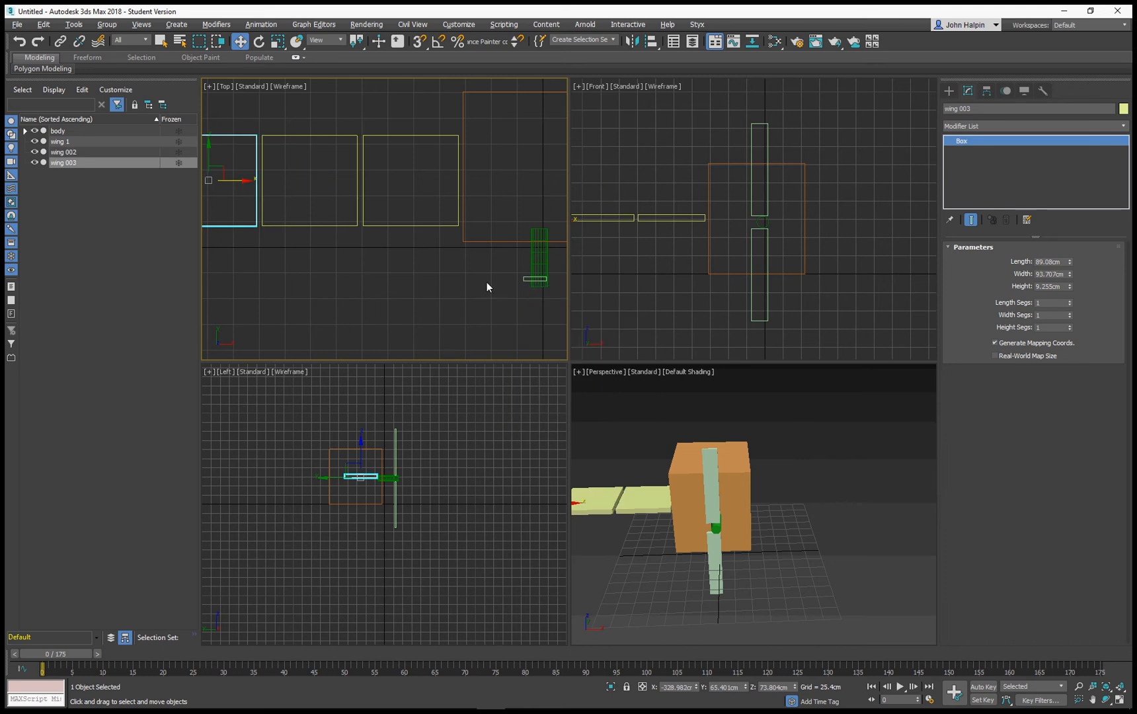
# Examine the row of three wing segments beside the body from the front and in a maximized perspective view
pyautogui.scroll(-3, 738, 269)
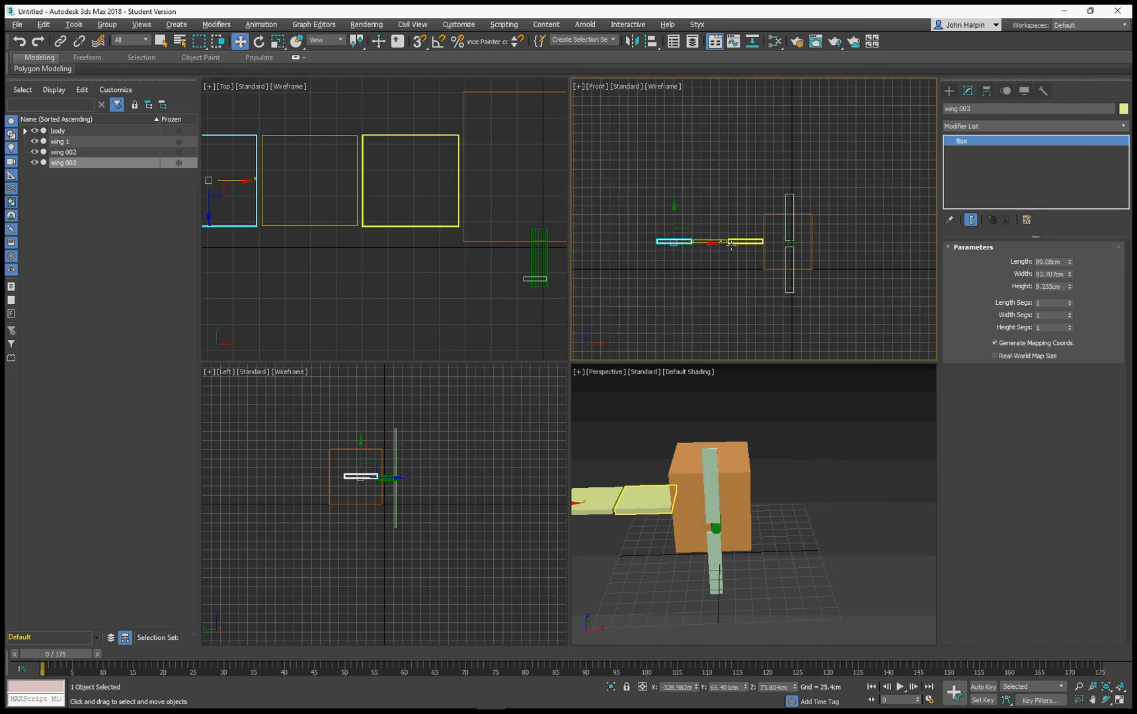
pyautogui.scroll(3, 665, 244)
pyautogui.moveTo(666, 245); pyautogui.dragTo(632, 244, button='middle')
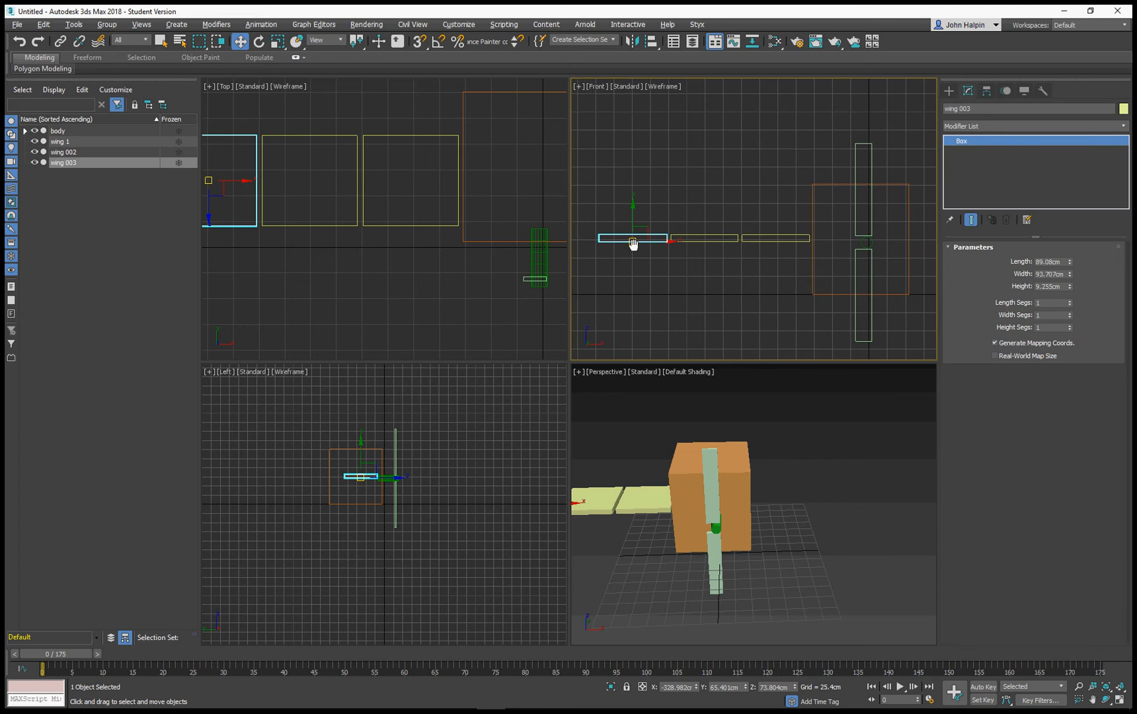
pyautogui.moveTo(733, 265); pyautogui.dragTo(696, 228, button='middle')
pyautogui.scroll(-2, 698, 243)
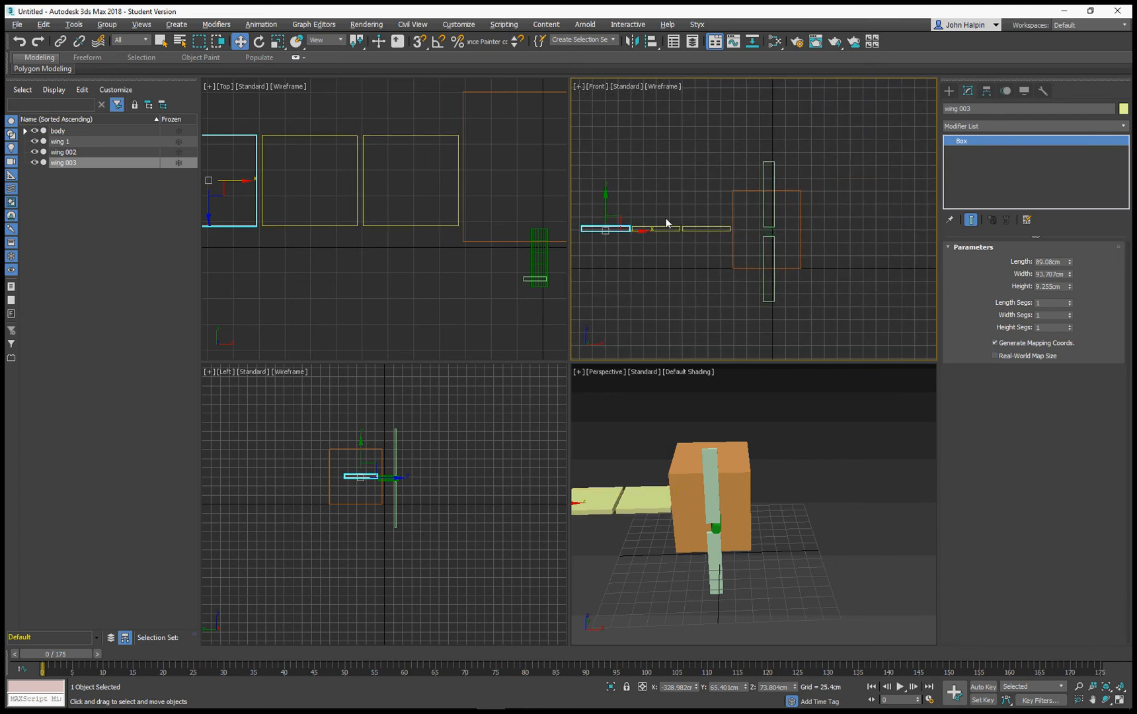
pyautogui.keyDown('alt'); pyautogui.moveTo(726, 523); pyautogui.dragTo(829, 496, button='middle'); pyautogui.keyUp('alt')
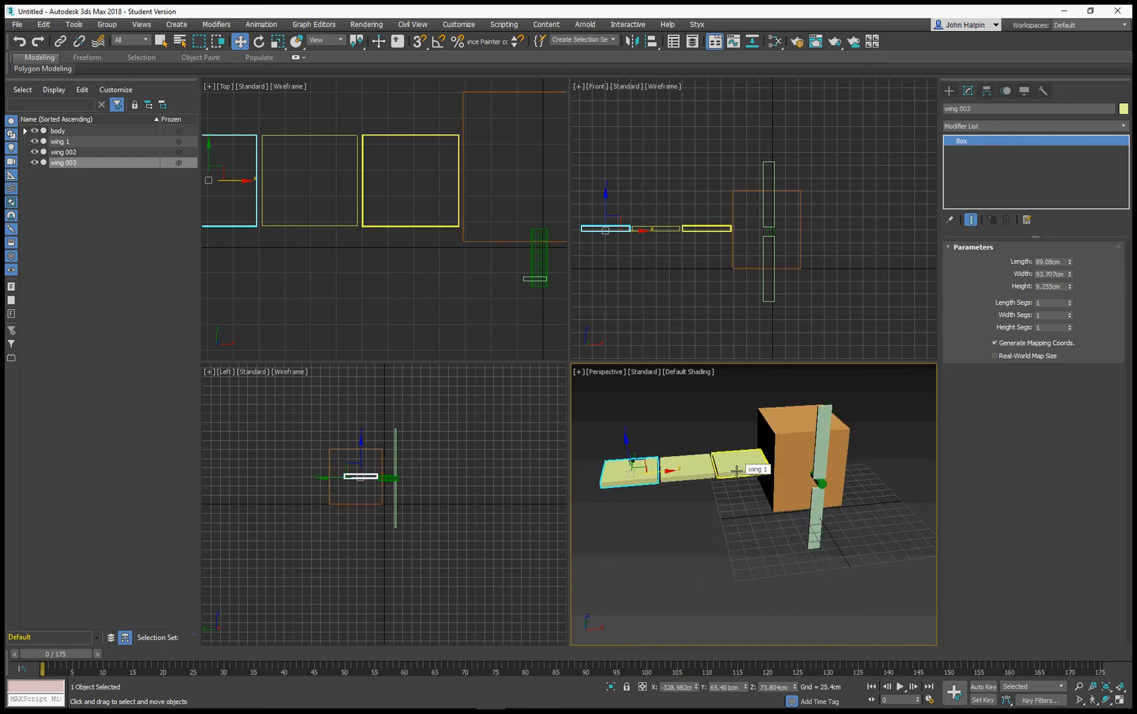
pyautogui.scroll(2, 625, 481)
pyautogui.moveTo(626, 481); pyautogui.dragTo(631, 491, button='middle')
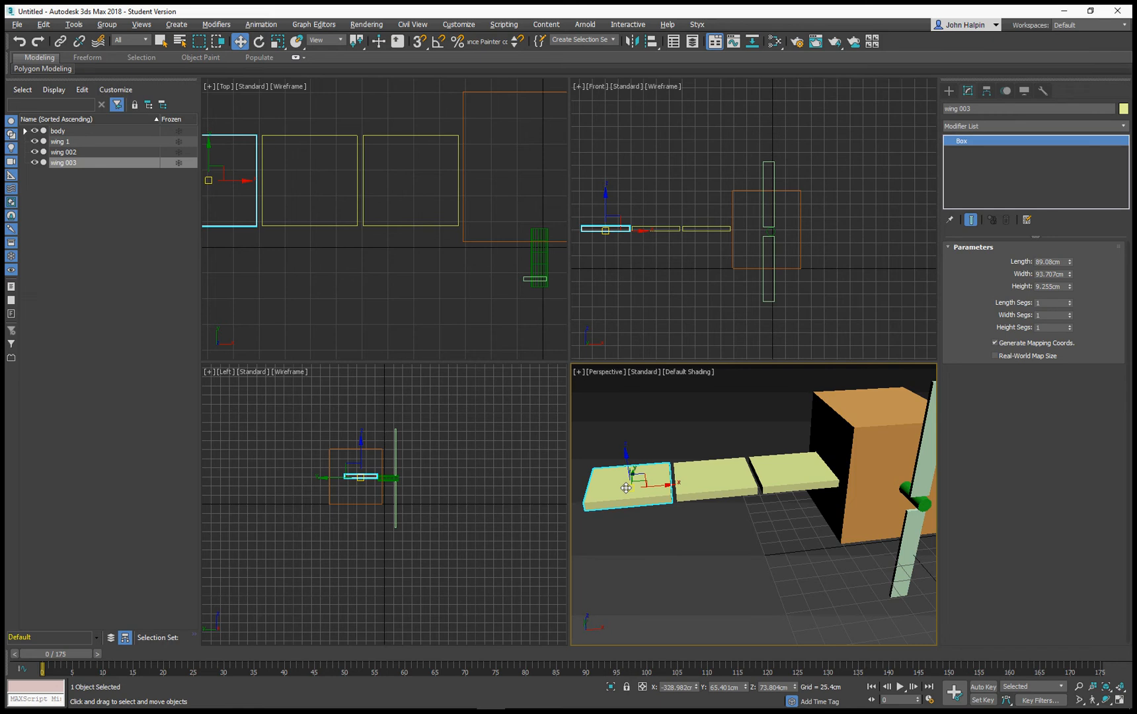
pyautogui.hotkey('alt', 'w')
pyautogui.scroll(4, 451, 357)
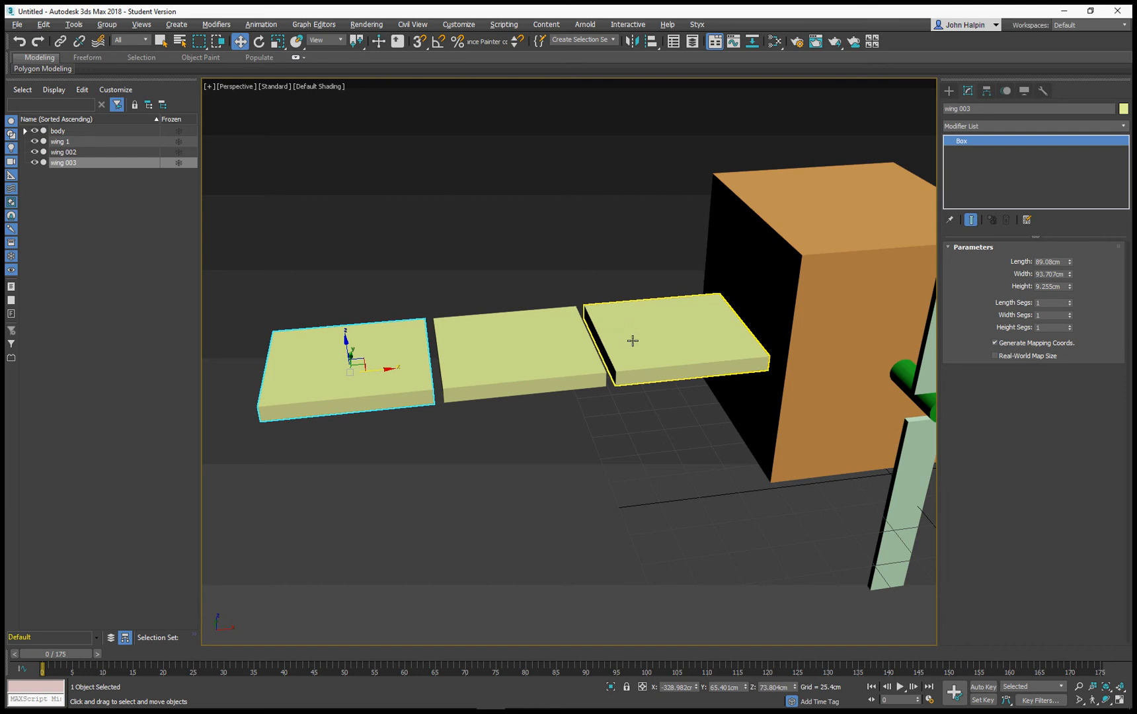
pyautogui.moveTo(632, 340)
pyautogui.keyDown('alt'); pyautogui.mouseDown(button='middle')
pyautogui.moveTo(690, 333)
pyautogui.moveTo(609, 332)
pyautogui.moveTo(616, 338)
pyautogui.mouseUp(button='middle'); pyautogui.keyUp('alt')
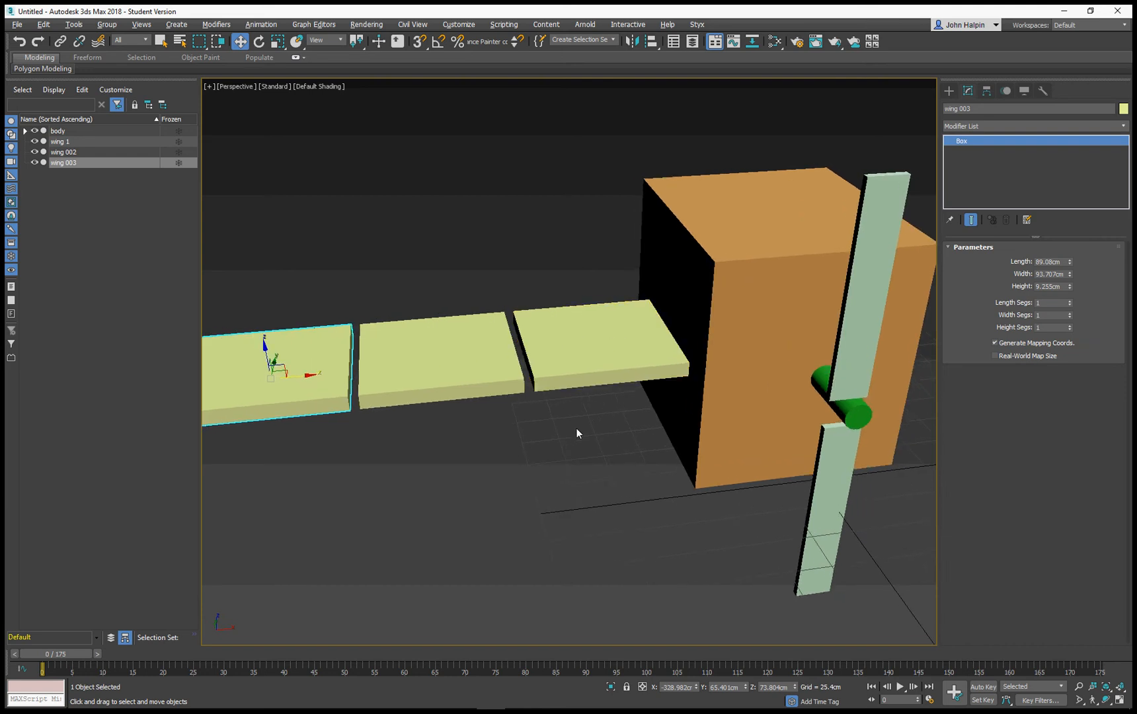
pyautogui.keyDown('alt'); pyautogui.moveTo(512, 419); pyautogui.dragTo(490, 396, button='middle'); pyautogui.keyUp('alt')
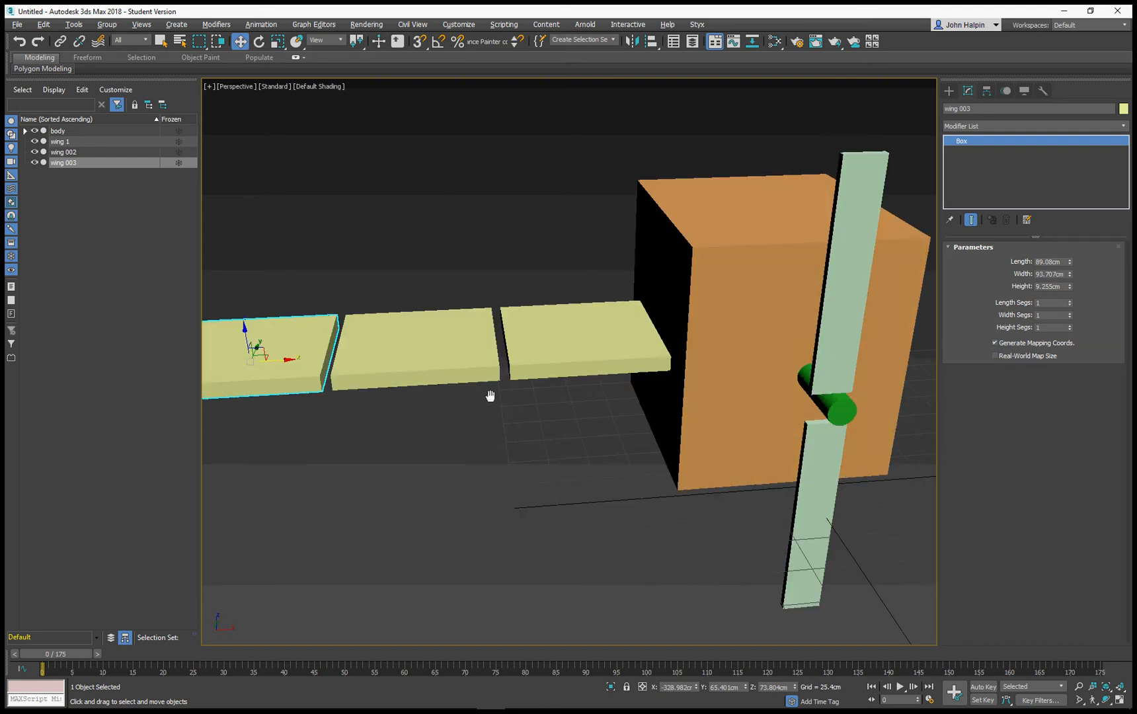
pyautogui.scroll(-4, 496, 383)
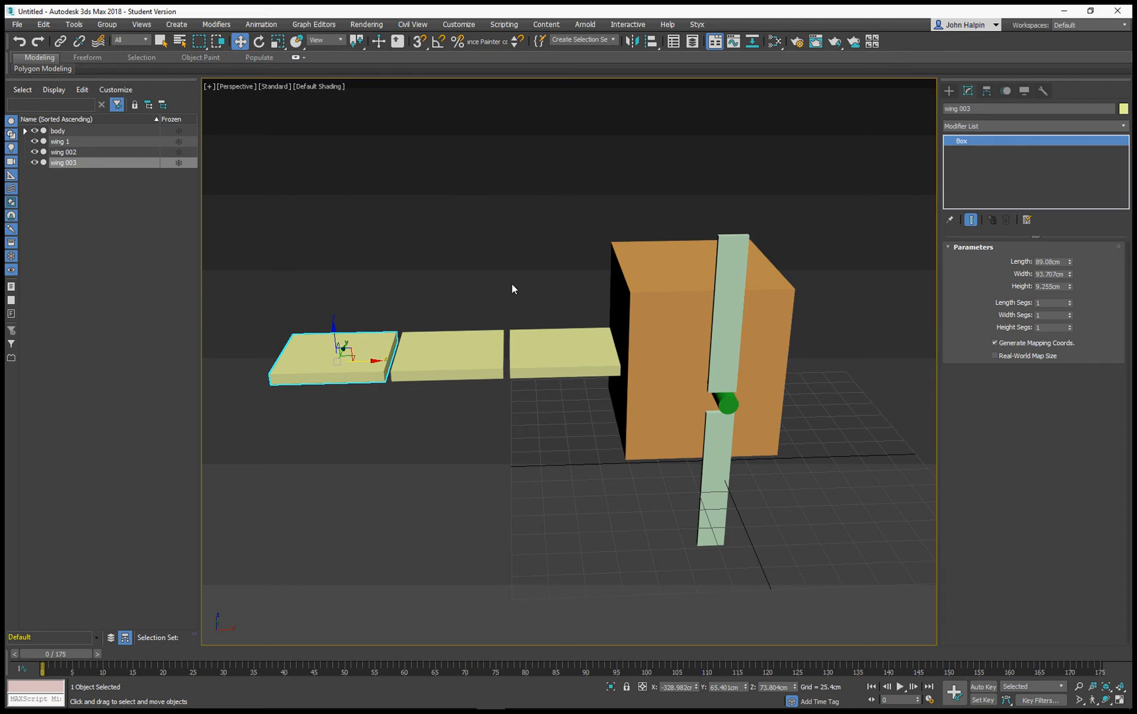
pyautogui.moveTo(513, 287); pyautogui.dragTo(536, 326, button='middle')
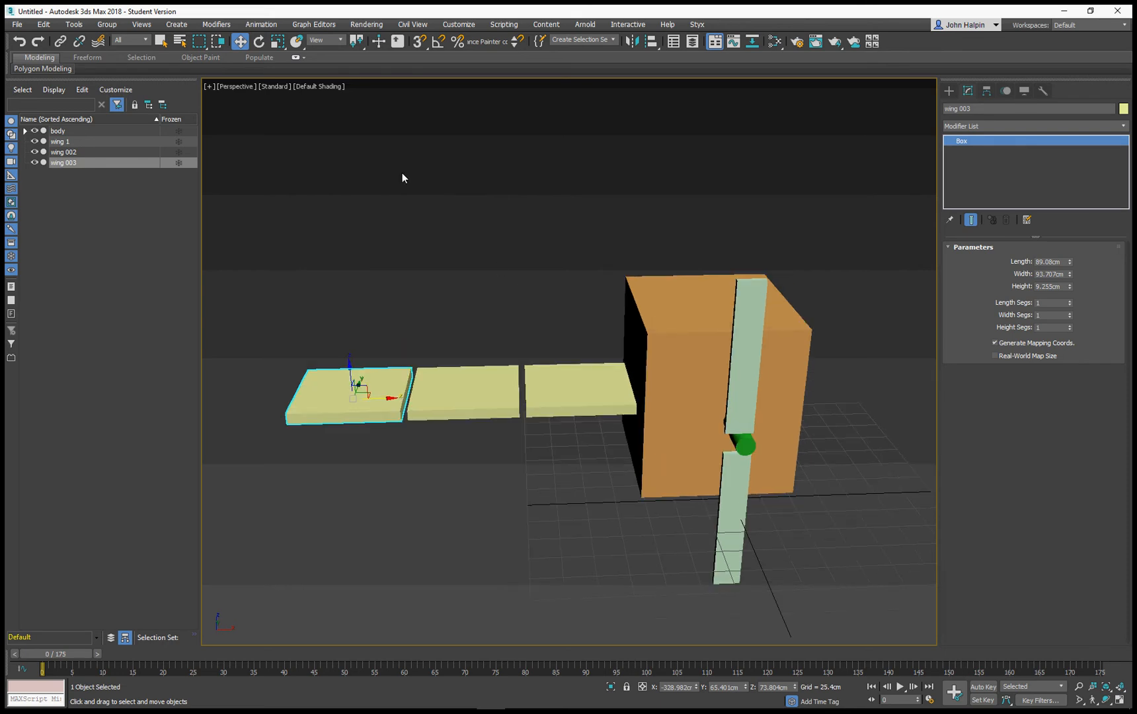
# Open a new schematic view and move the body node with its children clear of the wing nodes
pyautogui.click(304, 27)
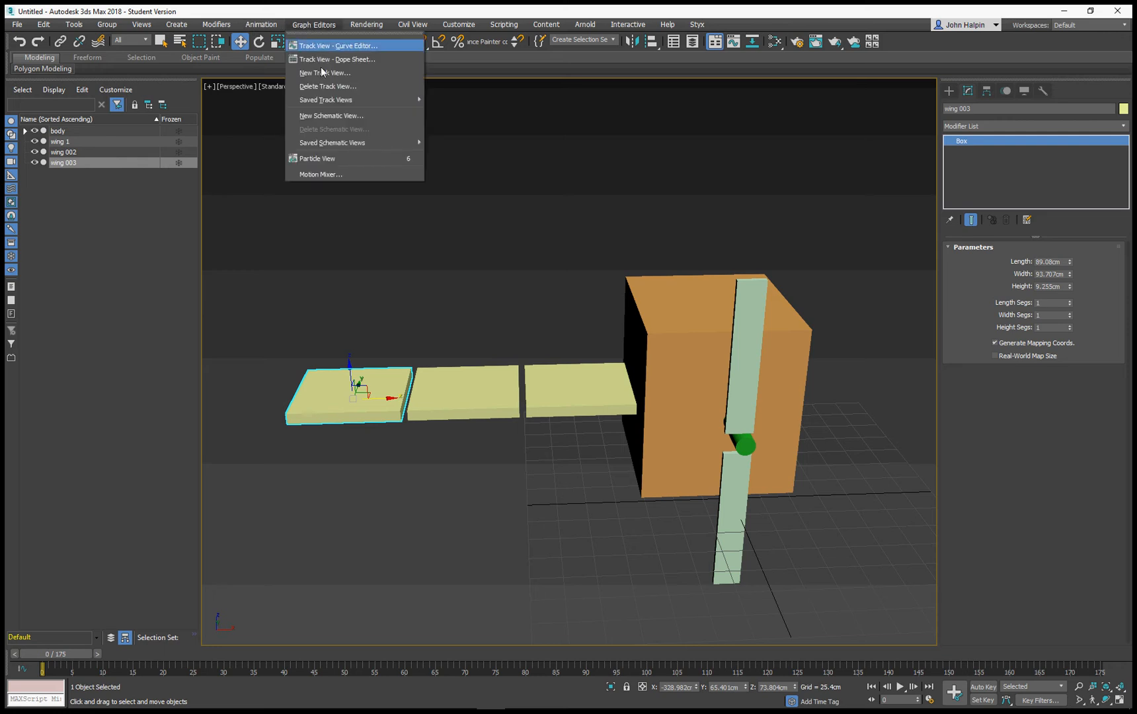
pyautogui.click(327, 116)
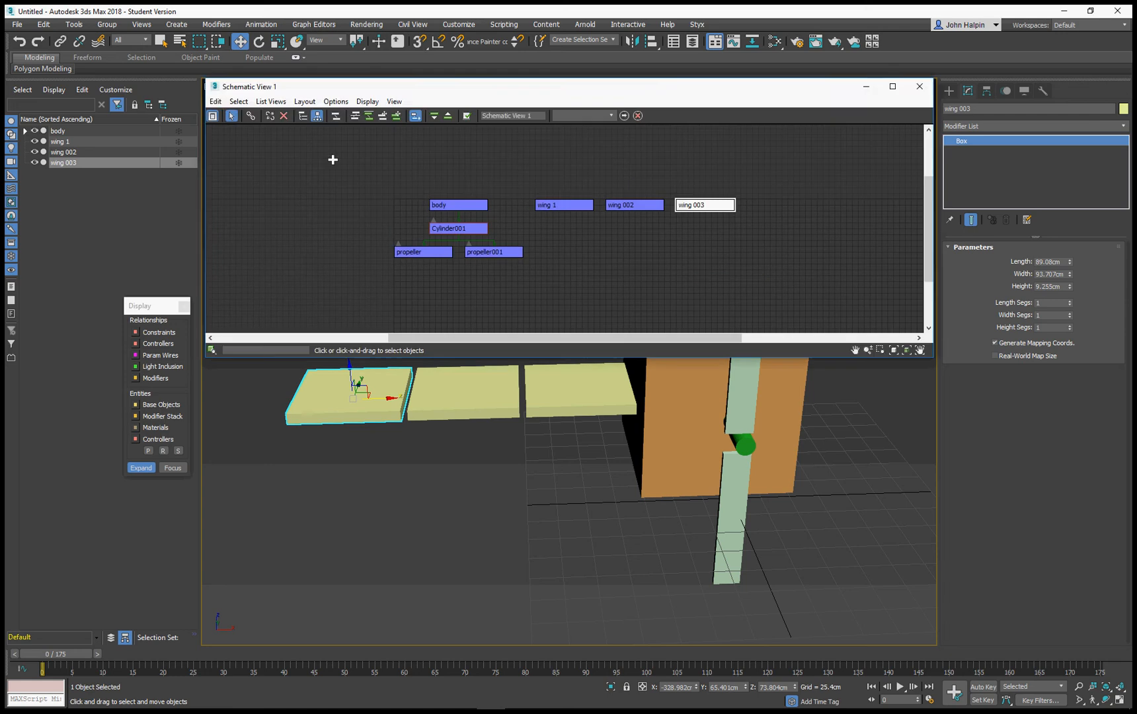
pyautogui.moveTo(649, 495); pyautogui.dragTo(635, 545, button='middle')
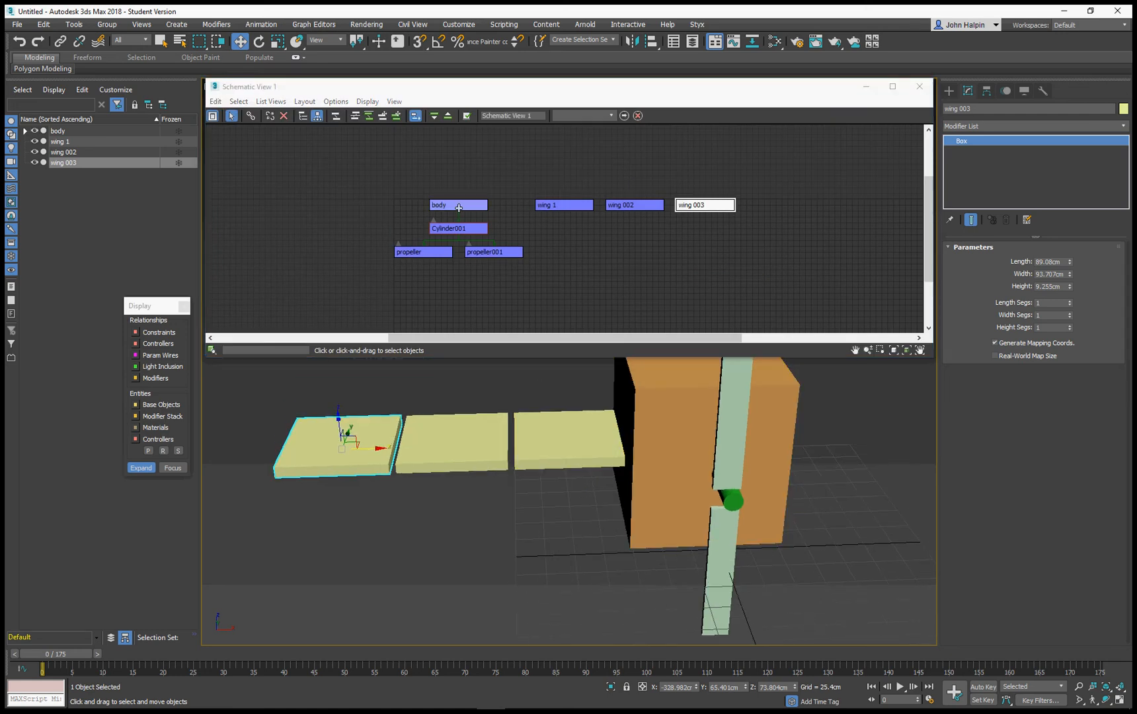
pyautogui.moveTo(449, 209); pyautogui.dragTo(352, 193)
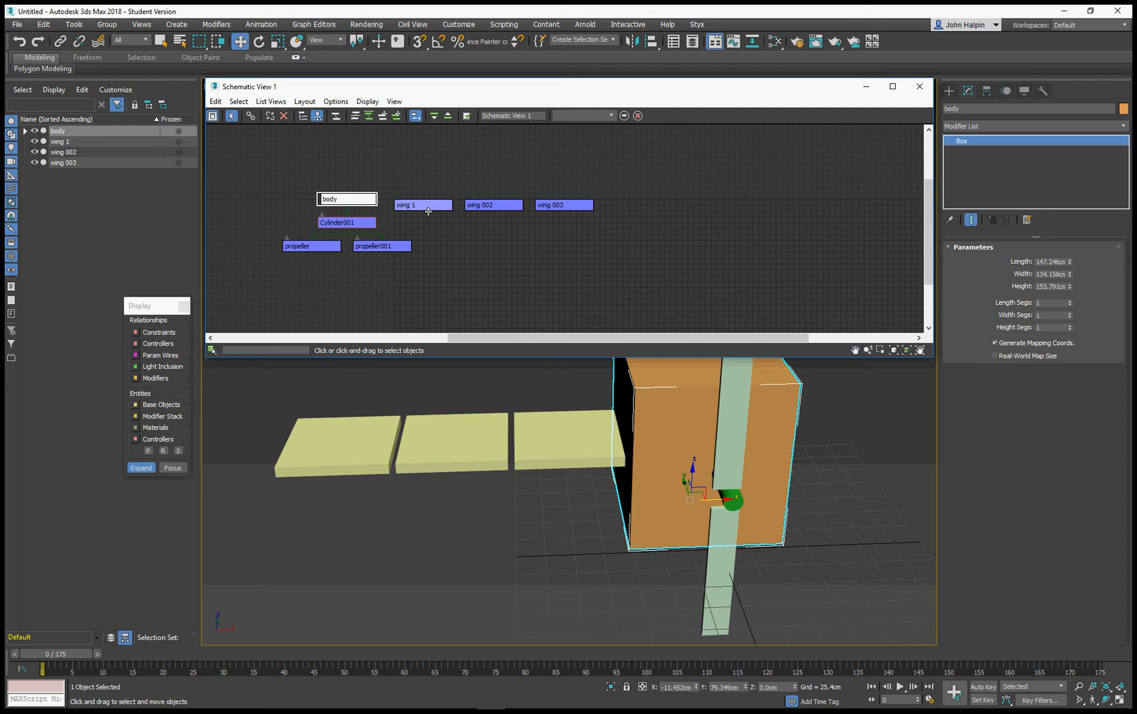
# Link wing 003 to wing 002, wing 002 to wing 1 and wing 1 to the body, and close the schematic view
pyautogui.click(249, 119)
pyautogui.moveTo(575, 204); pyautogui.dragTo(367, 205)
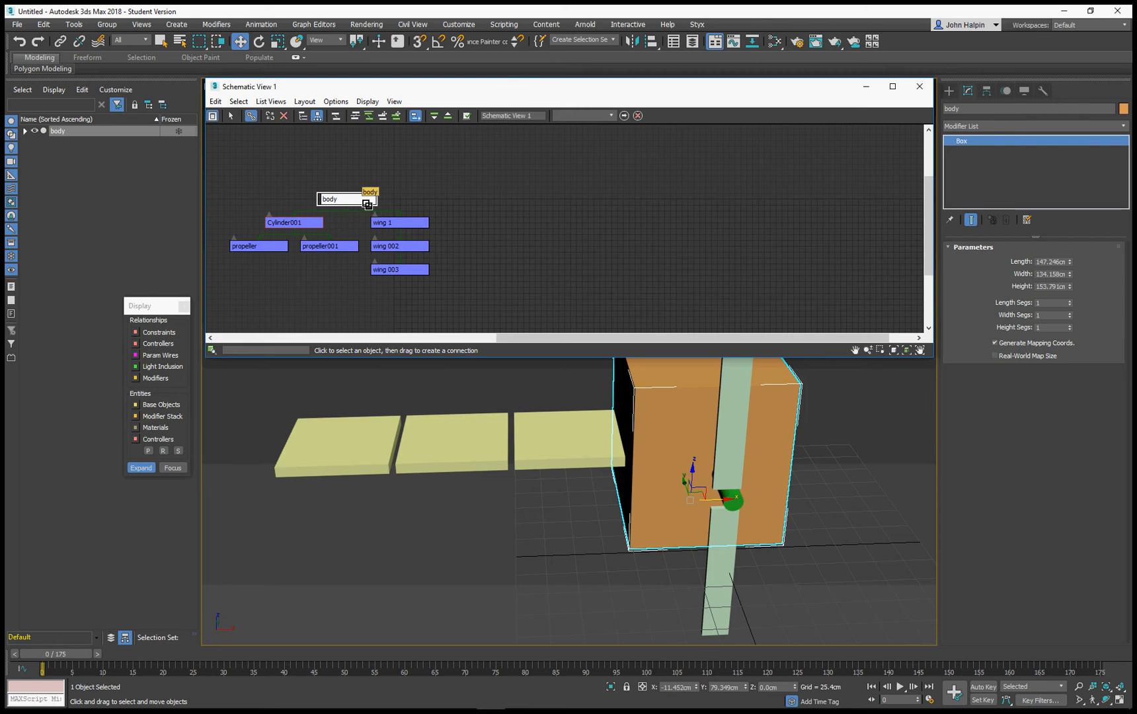
pyautogui.click(923, 85)
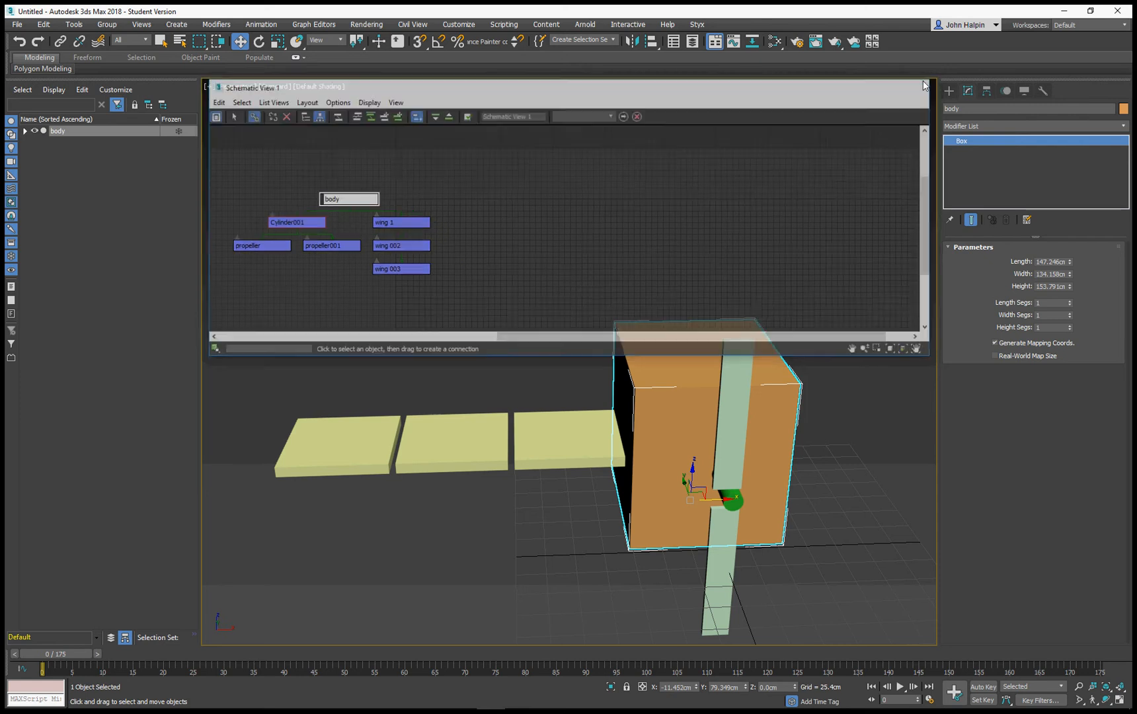
# Try rotating wing 1 about its Y axis to test how the linked wing segments follow
pyautogui.click(259, 41)
pyautogui.click(584, 430)
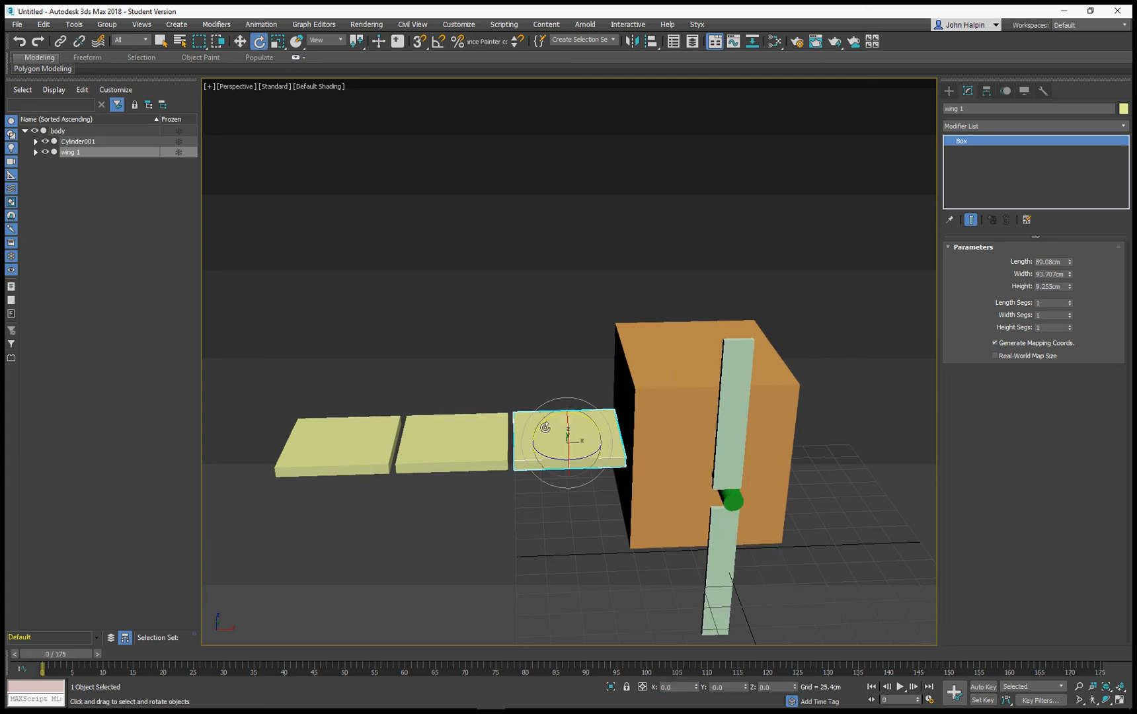
pyautogui.moveTo(545, 426)
pyautogui.mouseDown()
pyautogui.moveTo(552, 415)
pyautogui.moveTo(542, 429)
pyautogui.mouseUp()
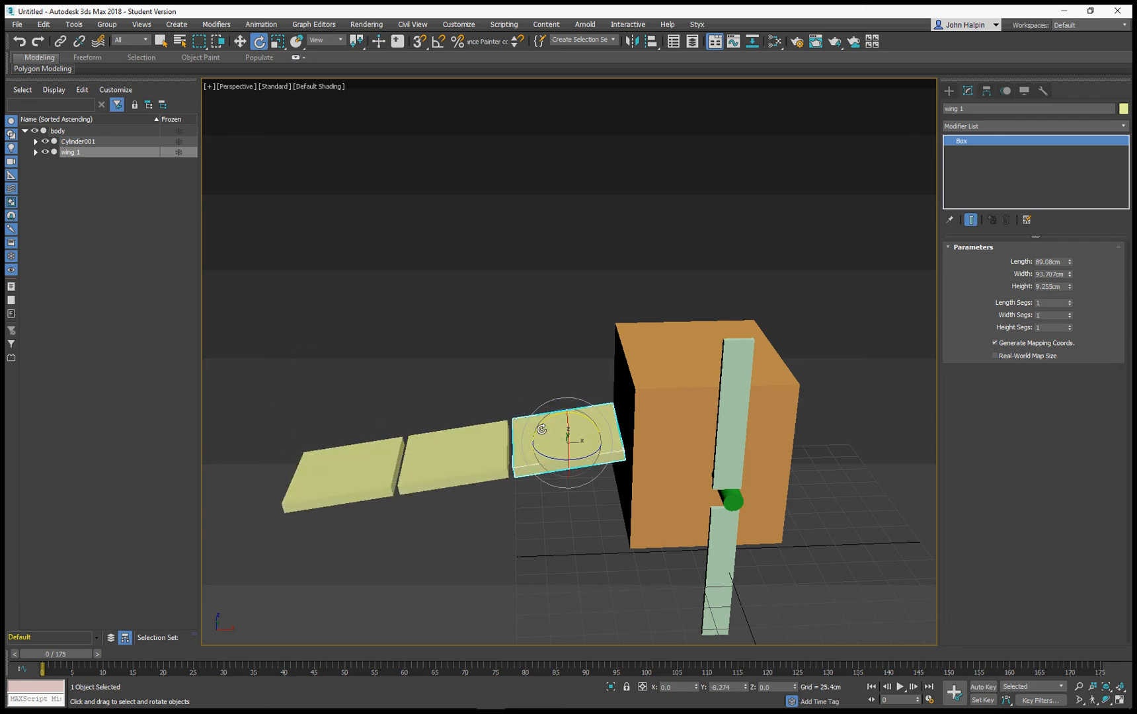
# Move only the pivot of wing 1 along X to its edge beside the body, at about X -76.5 cm
pyautogui.moveTo(541, 430)
pyautogui.keyDown('alt'); pyautogui.mouseDown(button='middle')
pyautogui.moveTo(559, 440)
pyautogui.moveTo(531, 440)
pyautogui.mouseUp(button='middle'); pyautogui.keyUp('alt')
pyautogui.scroll(5, 559, 440)
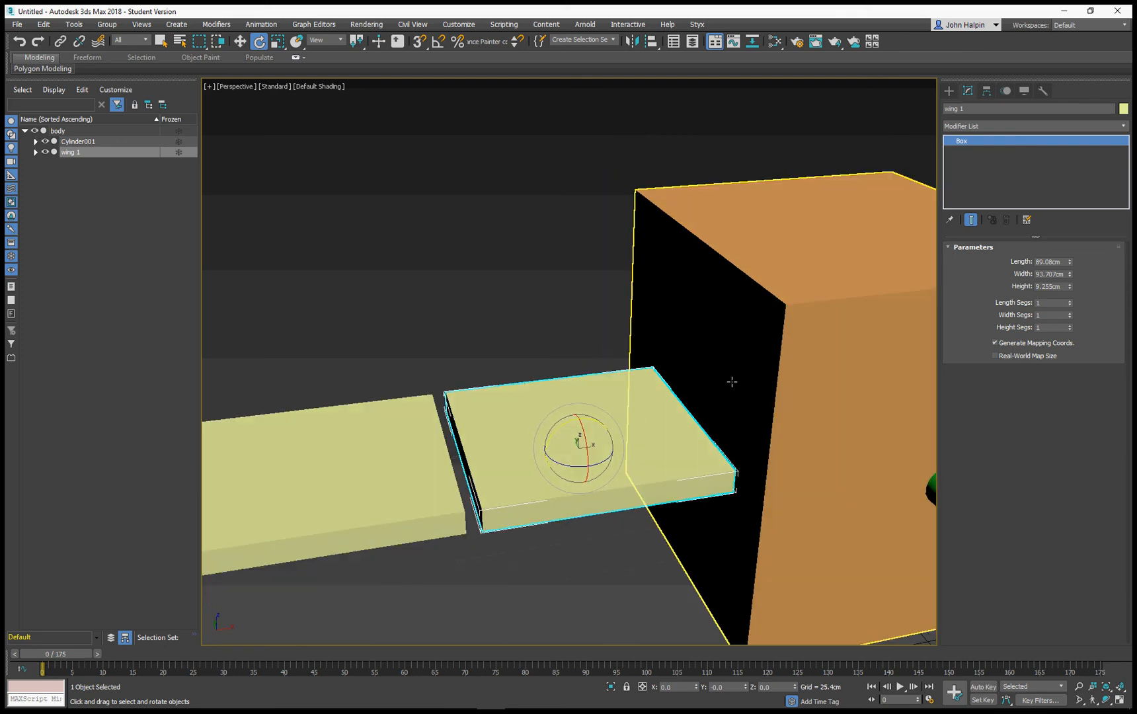
pyautogui.click(985, 93)
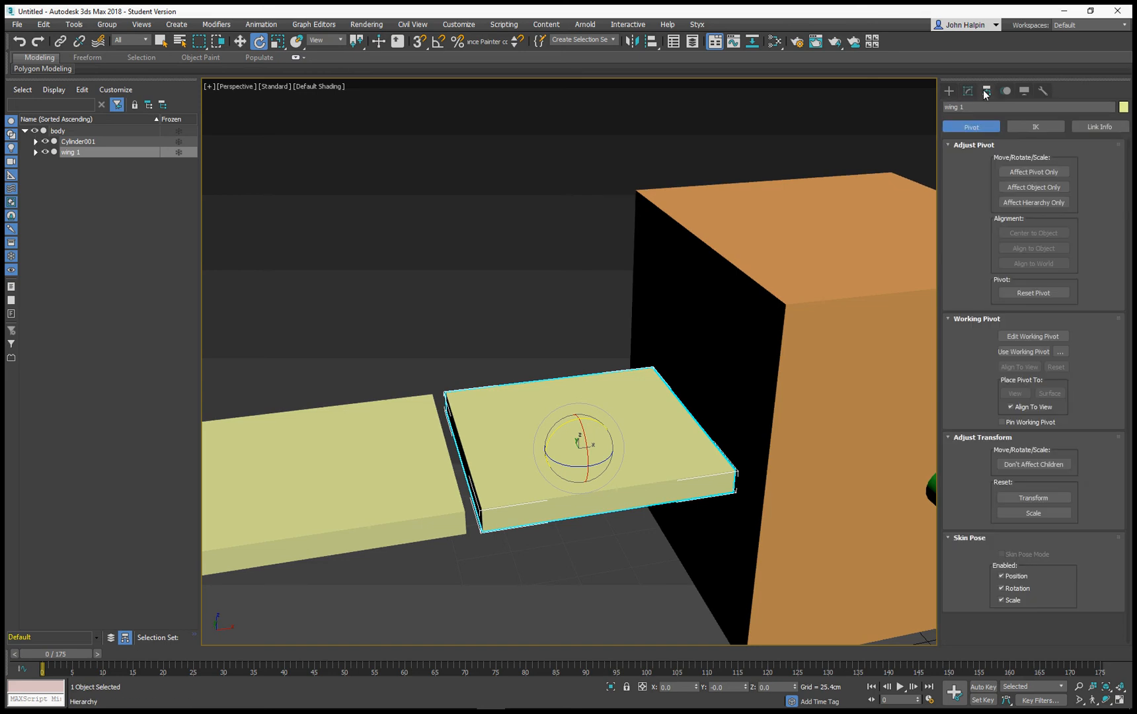
pyautogui.click(1018, 173)
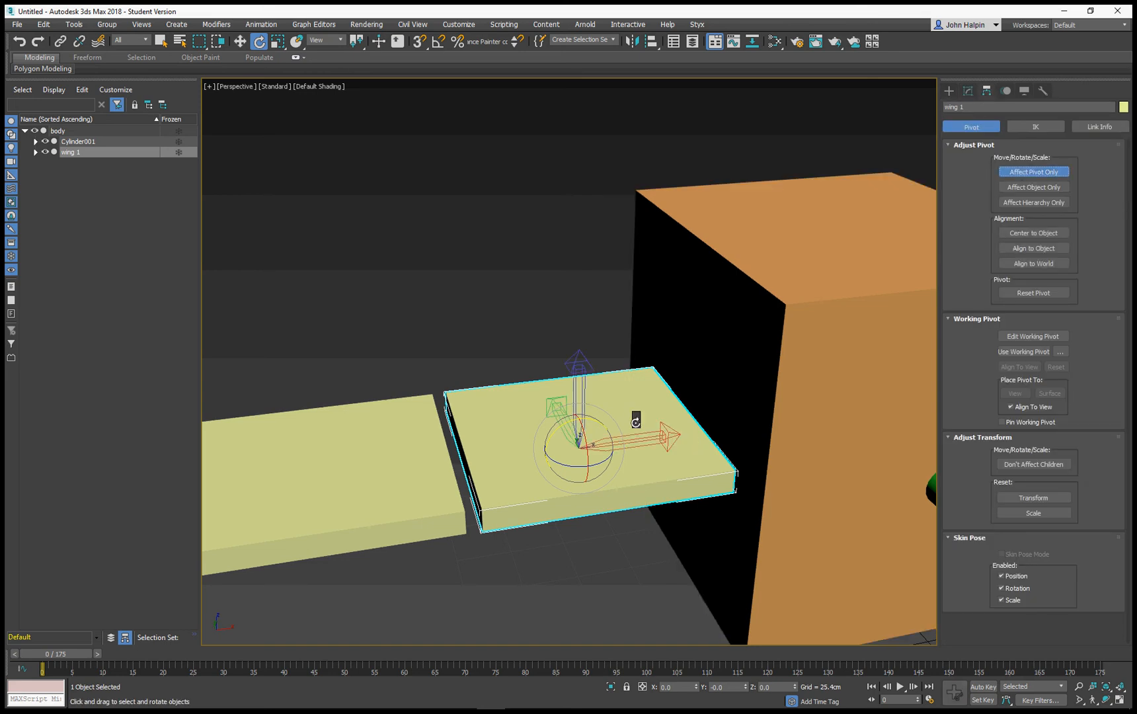
pyautogui.press('w')
pyautogui.moveTo(611, 444); pyautogui.dragTo(735, 408)
pyautogui.keyDown('alt'); pyautogui.moveTo(720, 404); pyautogui.dragTo(692, 392, button='middle'); pyautogui.keyUp('alt')
pyautogui.moveTo(526, 440); pyautogui.dragTo(609, 440, button='middle')
pyautogui.scroll(-3, 609, 440)
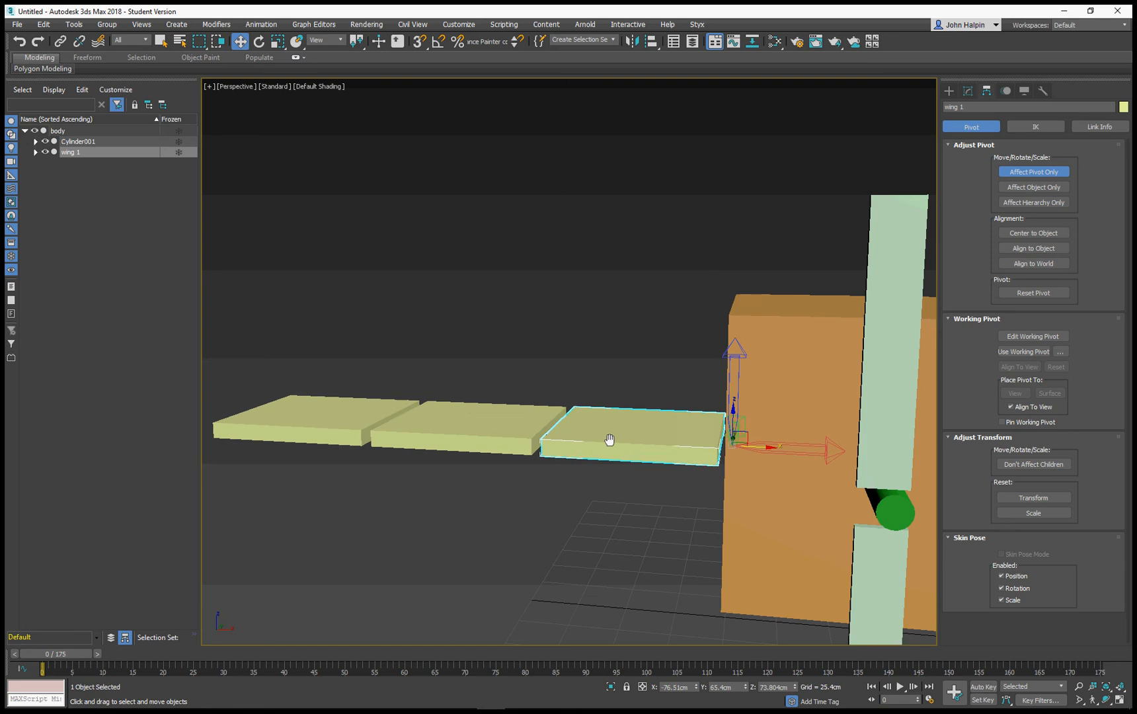
# Shift the pivots of wing 002 and wing 003 about 45 and 46 cm along X to their inner edges, and leave pivot editing
pyautogui.click(523, 428)
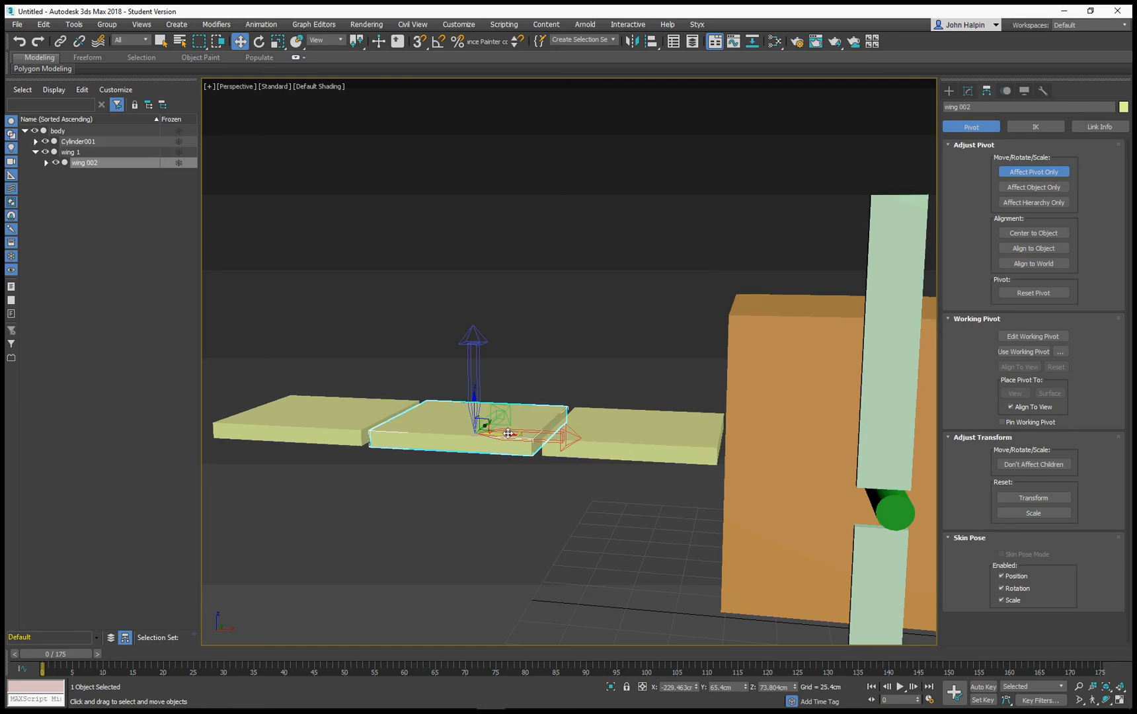
pyautogui.moveTo(508, 433); pyautogui.dragTo(580, 437)
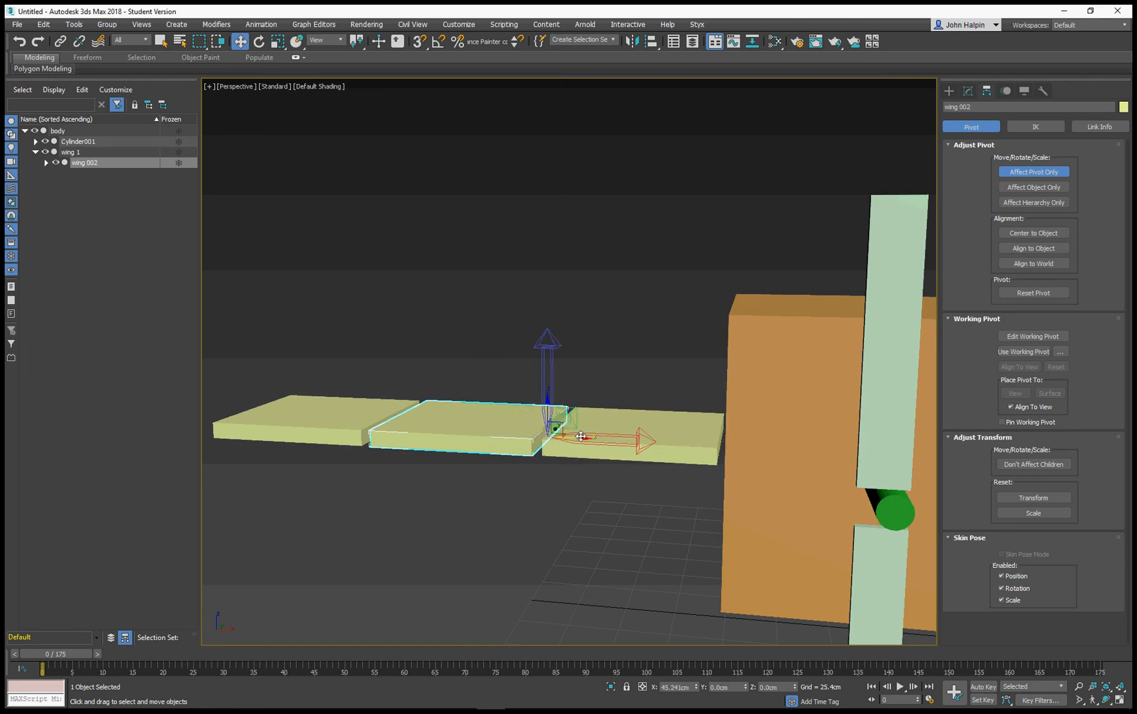
pyautogui.click(358, 430)
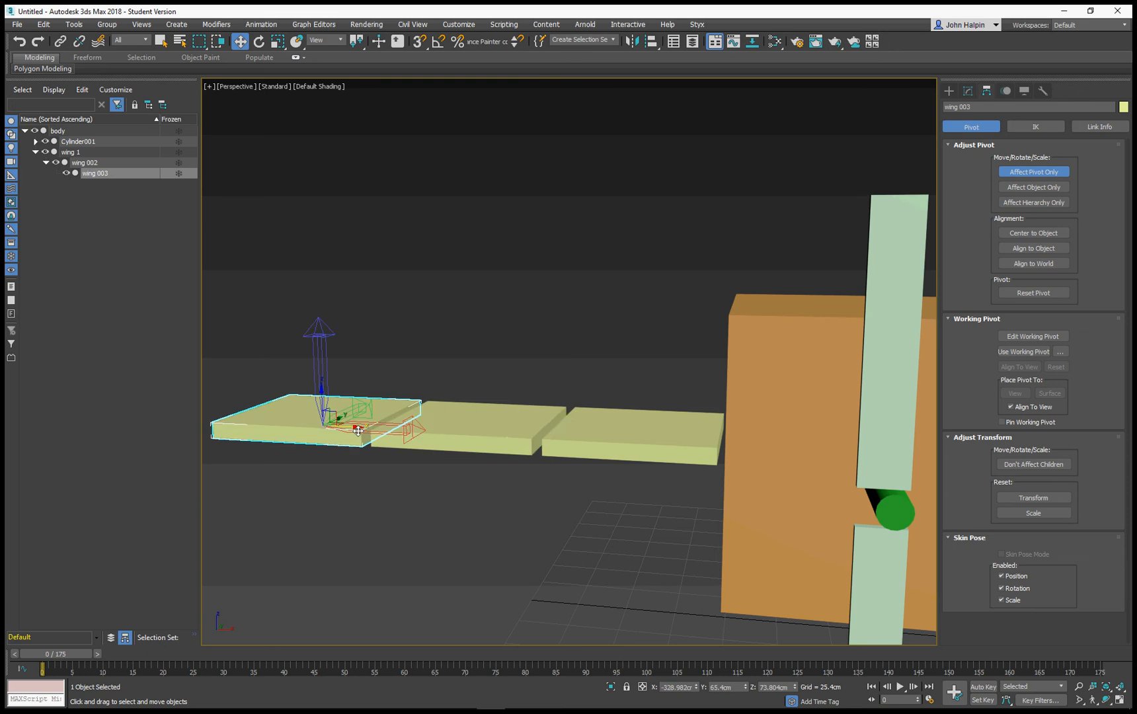
pyautogui.moveTo(357, 430); pyautogui.dragTo(504, 475, button='middle')
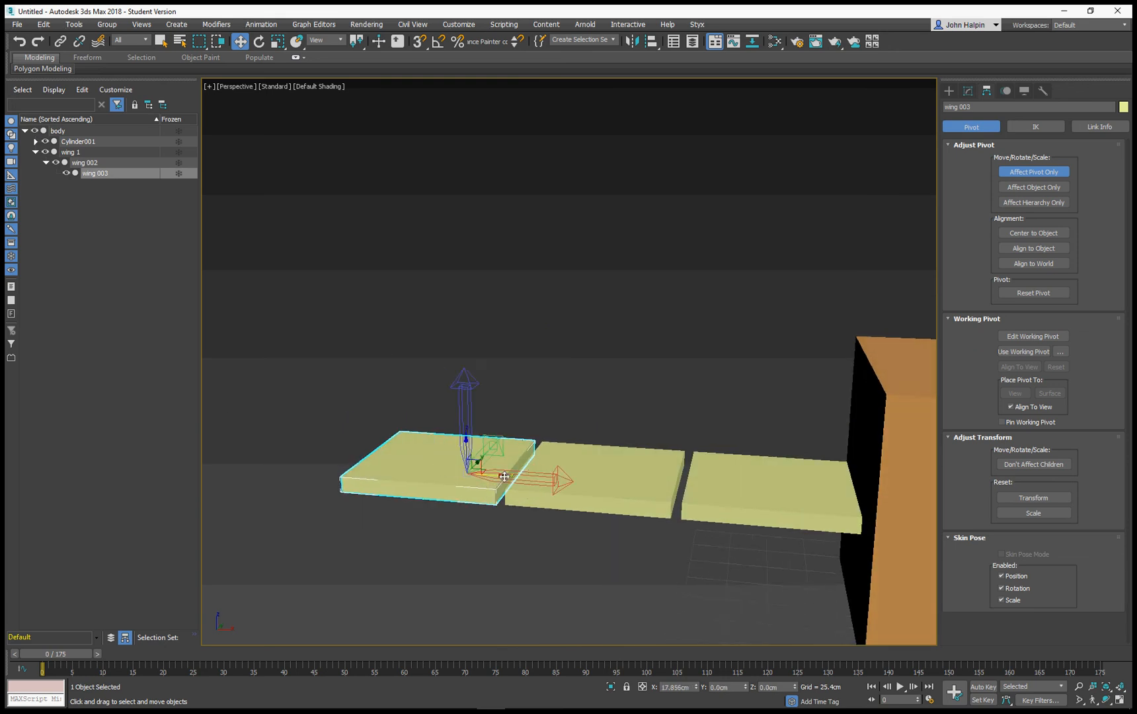
pyautogui.moveTo(504, 476); pyautogui.dragTo(553, 478)
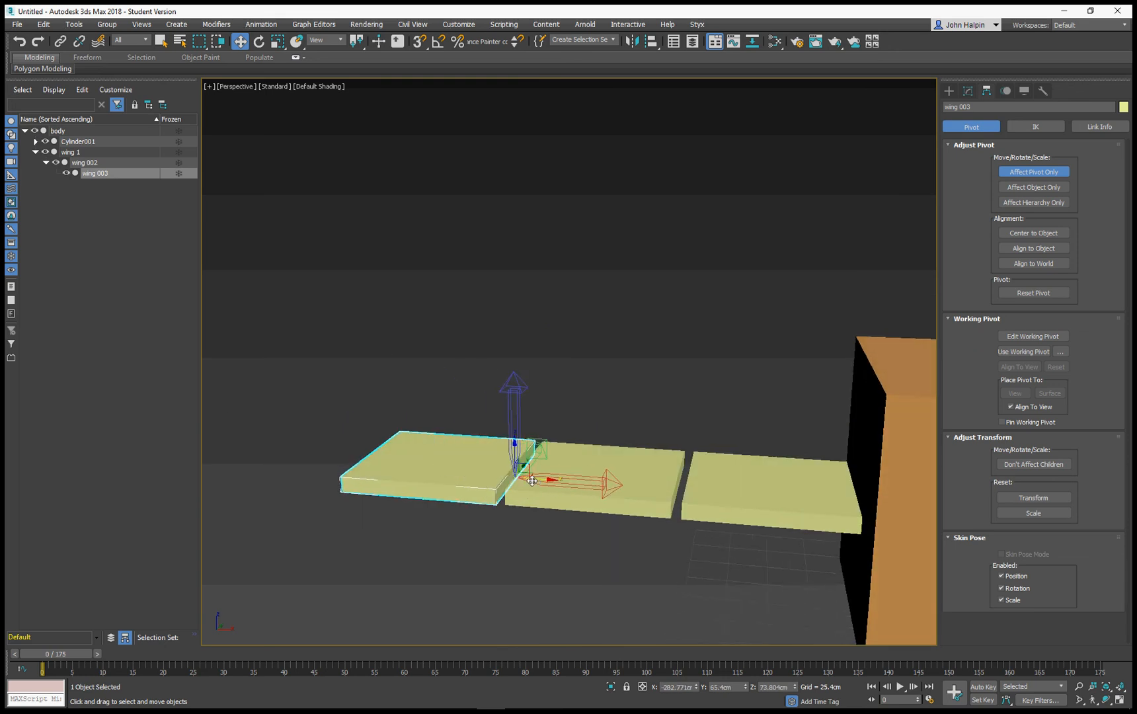
pyautogui.click(1024, 171)
# Turn on automatic keying at frame 0, select wing 1, and bring up exact rotation value entry for it
pyautogui.scroll(-5, 637, 400)
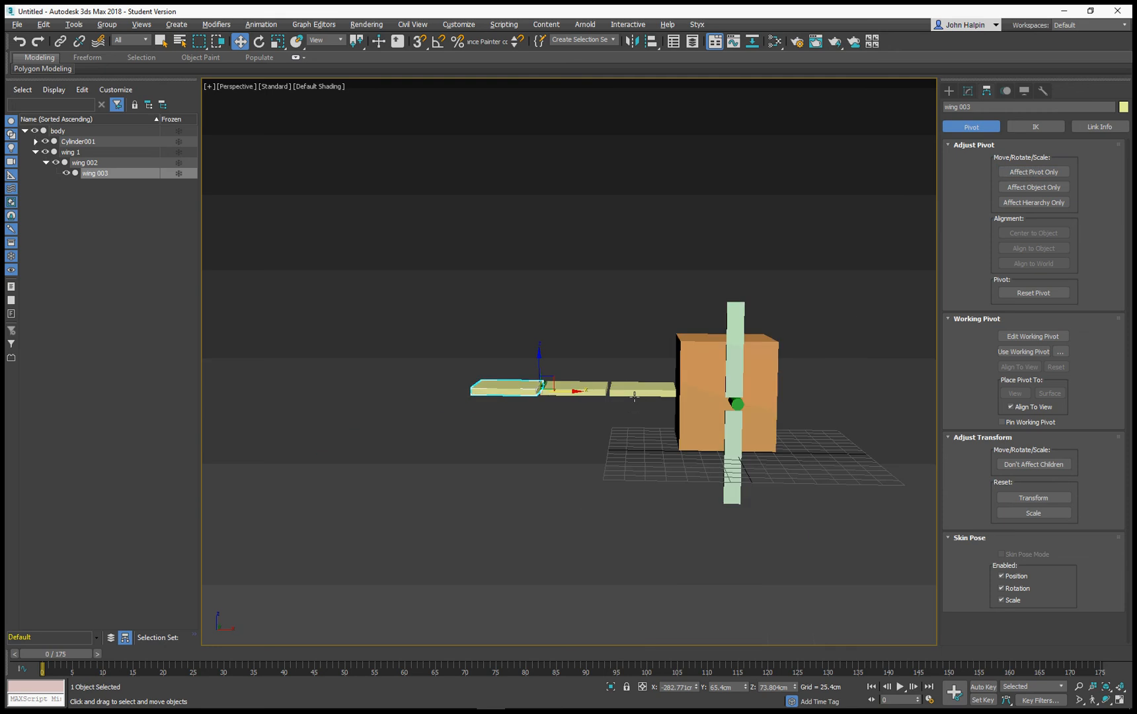
pyautogui.click(982, 686)
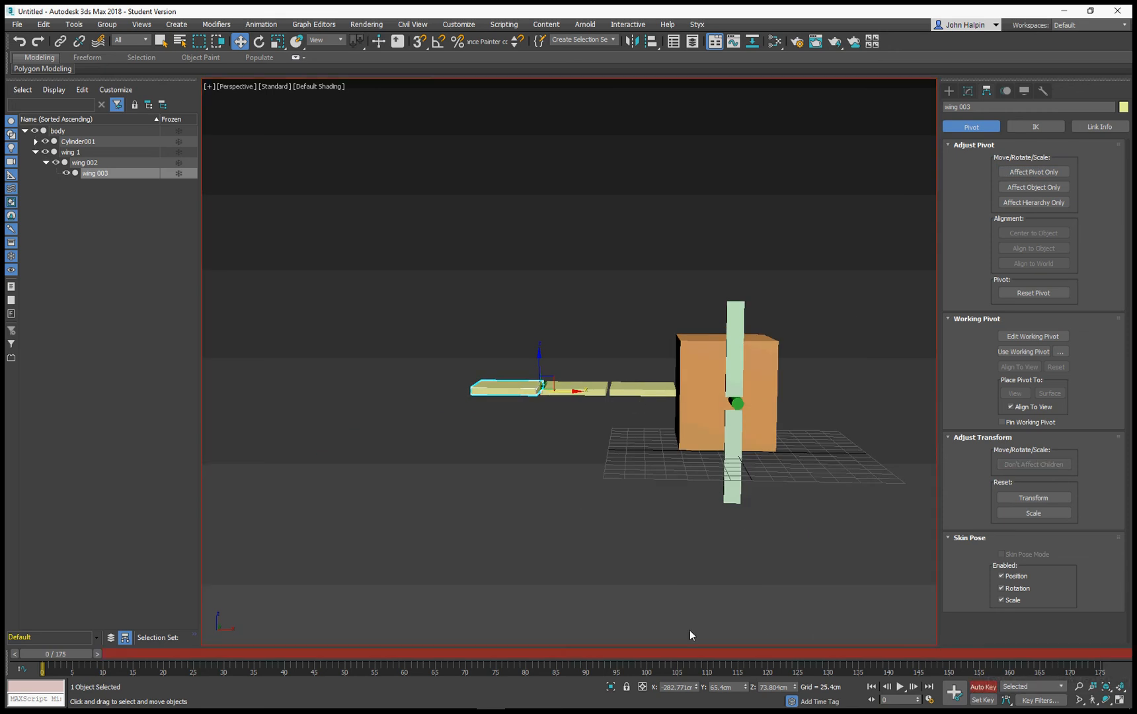
pyautogui.moveTo(492, 483); pyautogui.dragTo(484, 596, button='middle')
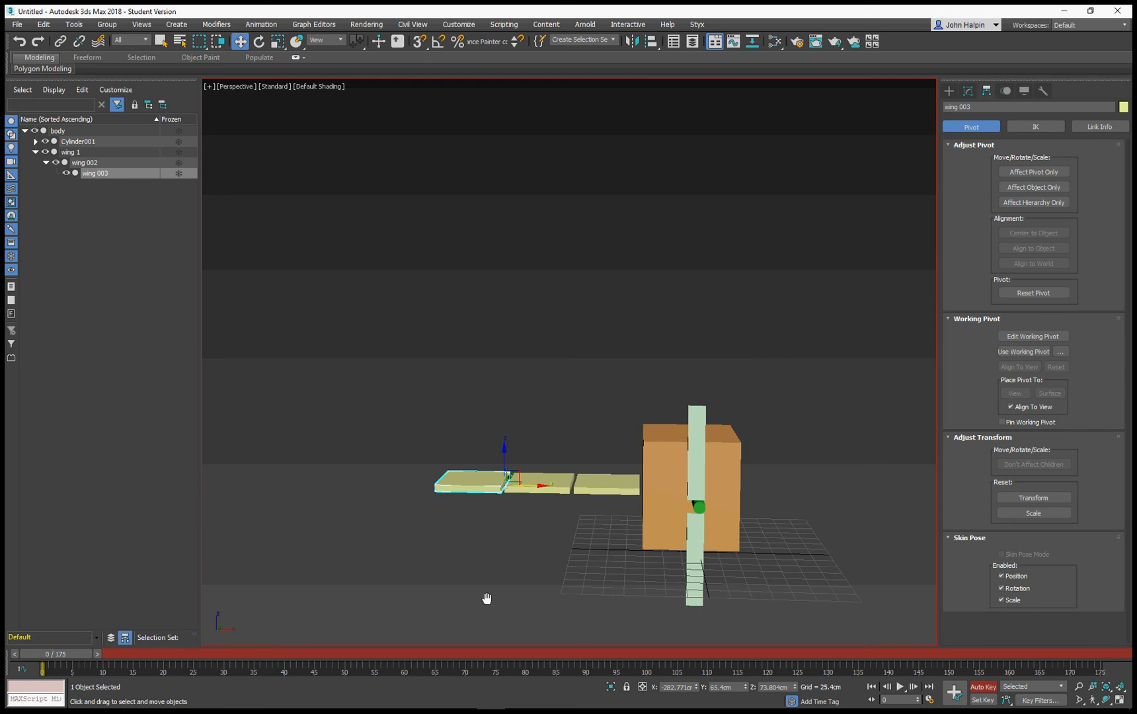
pyautogui.click(599, 477)
pyautogui.scroll(5, 575, 526)
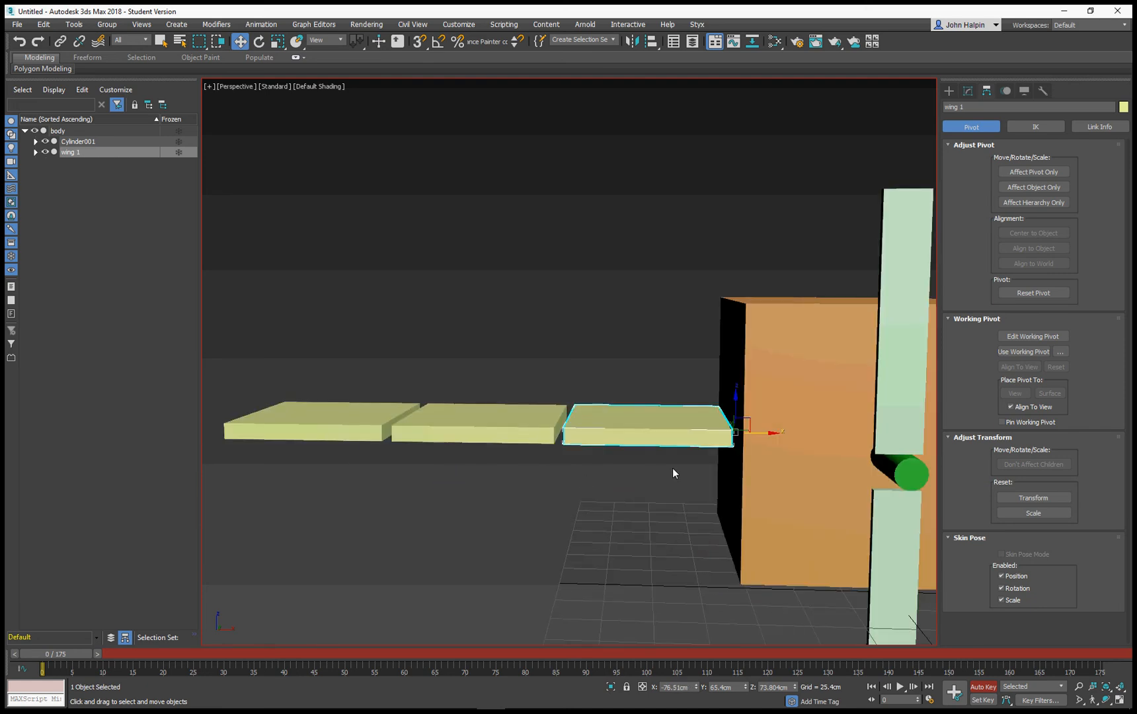
pyautogui.keyDown('alt'); pyautogui.moveTo(672, 468); pyautogui.dragTo(695, 473, button='middle'); pyautogui.keyUp('alt')
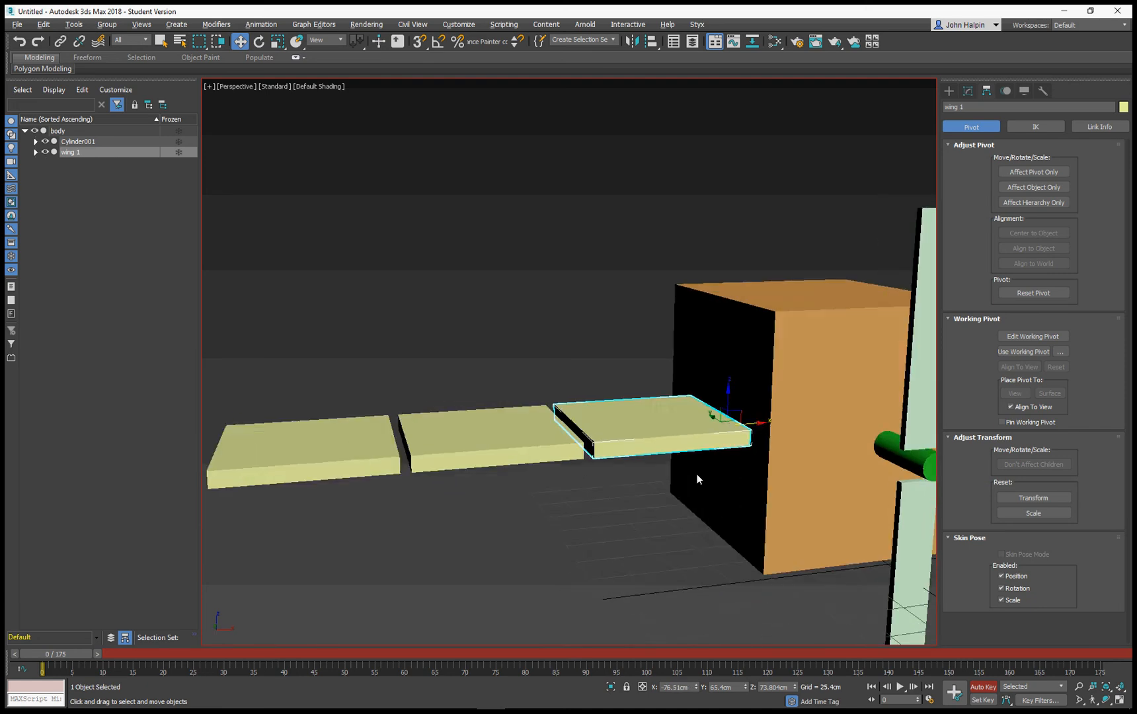
pyautogui.rightClick(645, 420)
pyautogui.click(657, 438)
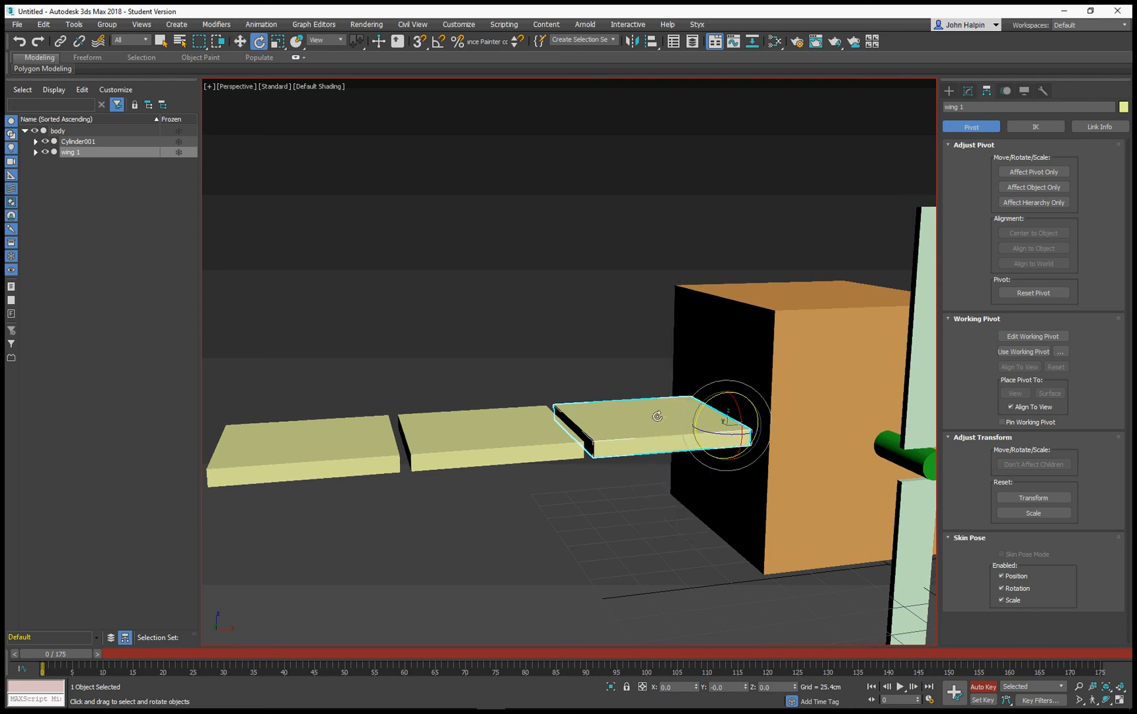
pyautogui.rightClick(259, 48)
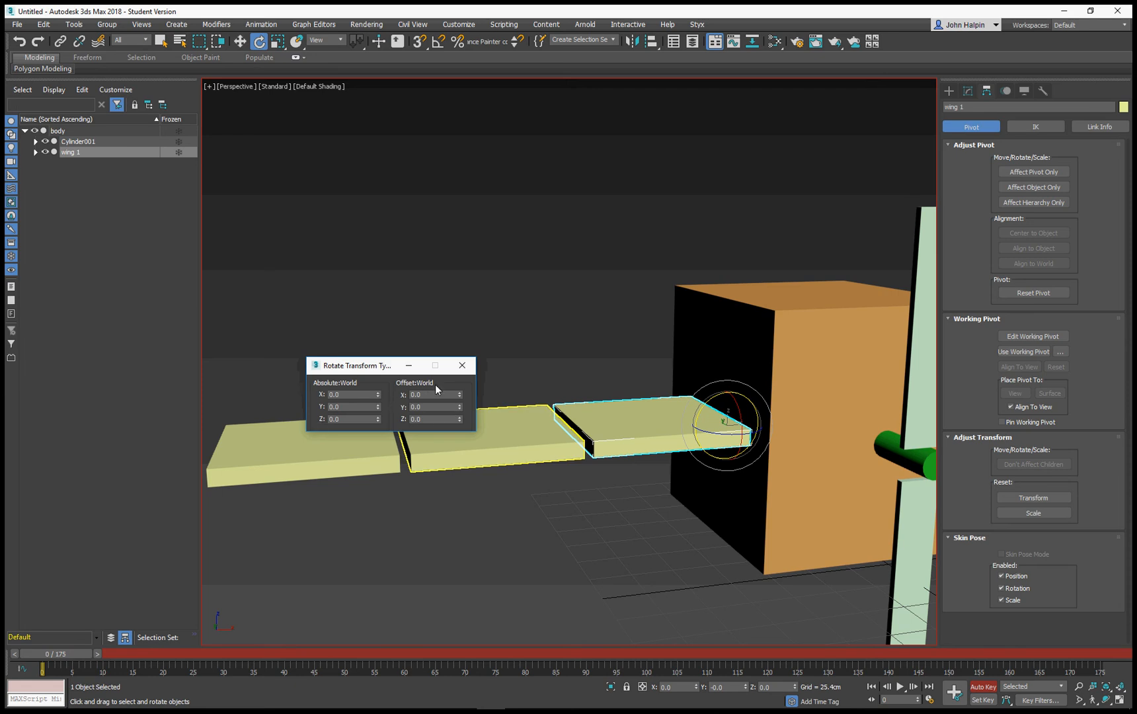
pyautogui.moveTo(460, 397); pyautogui.dragTo(442, 225)
pyautogui.hotkey('ctrl', 'z')
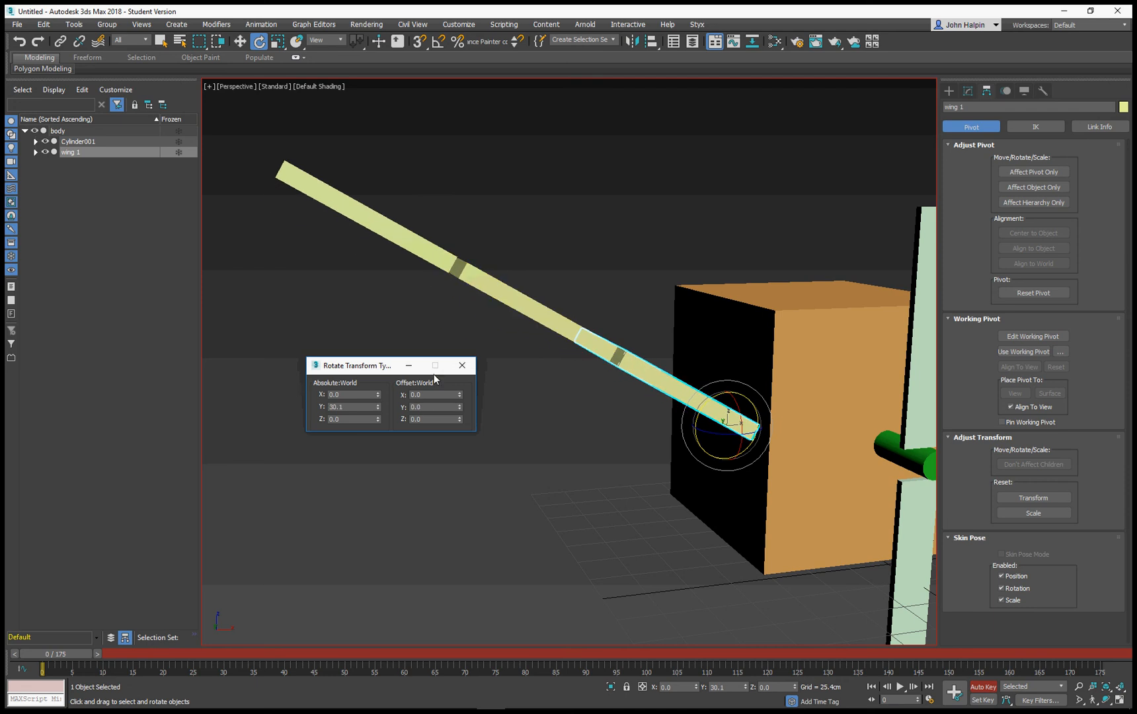
pyautogui.hotkey('ctrl', 'z')
# Set wing 1's absolute Y rotation to 30 degrees at frame 0
pyautogui.click(354, 407)
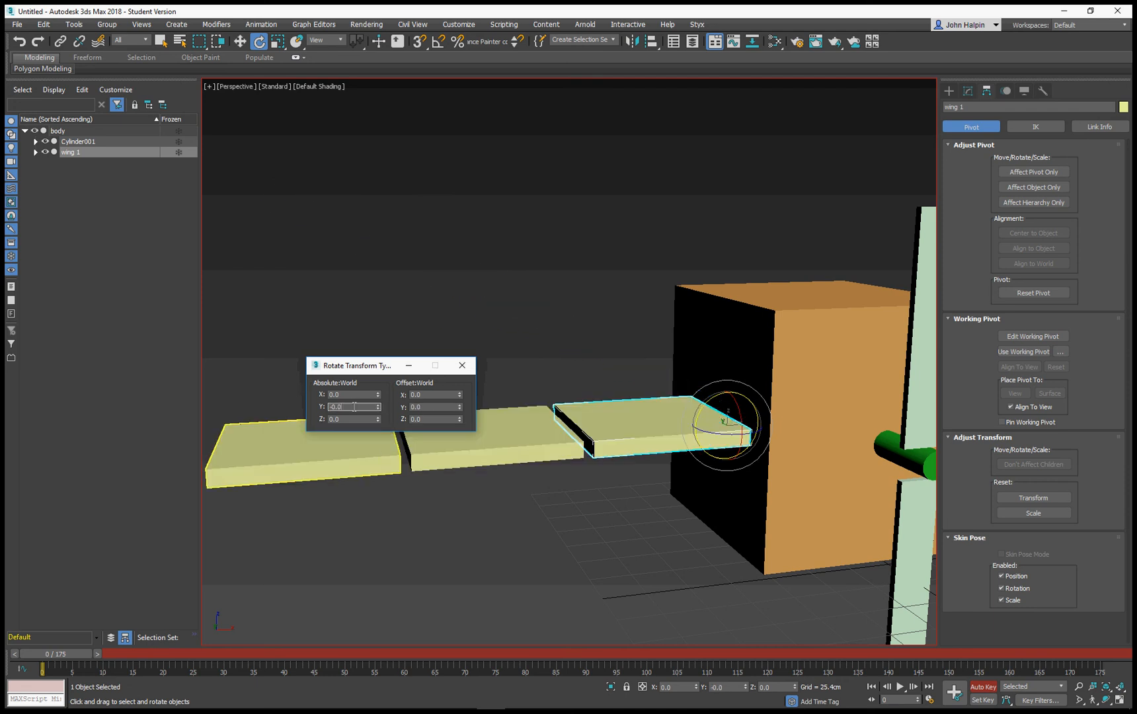
pyautogui.doubleClick(354, 407)
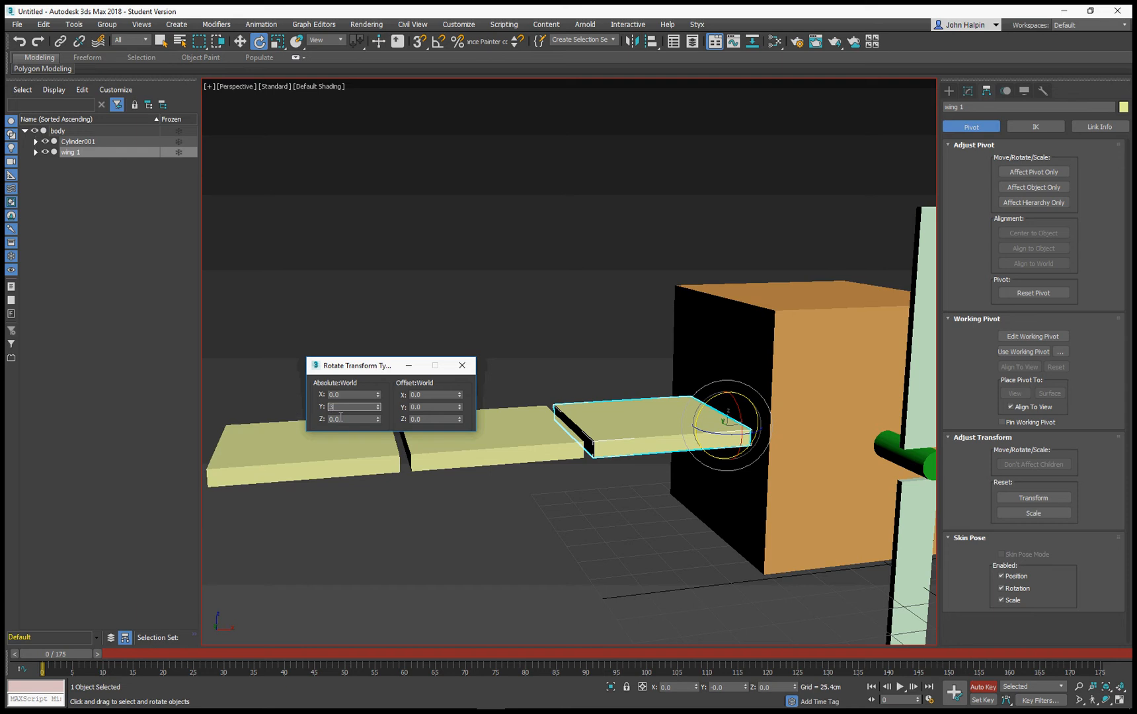
pyautogui.press('Return')
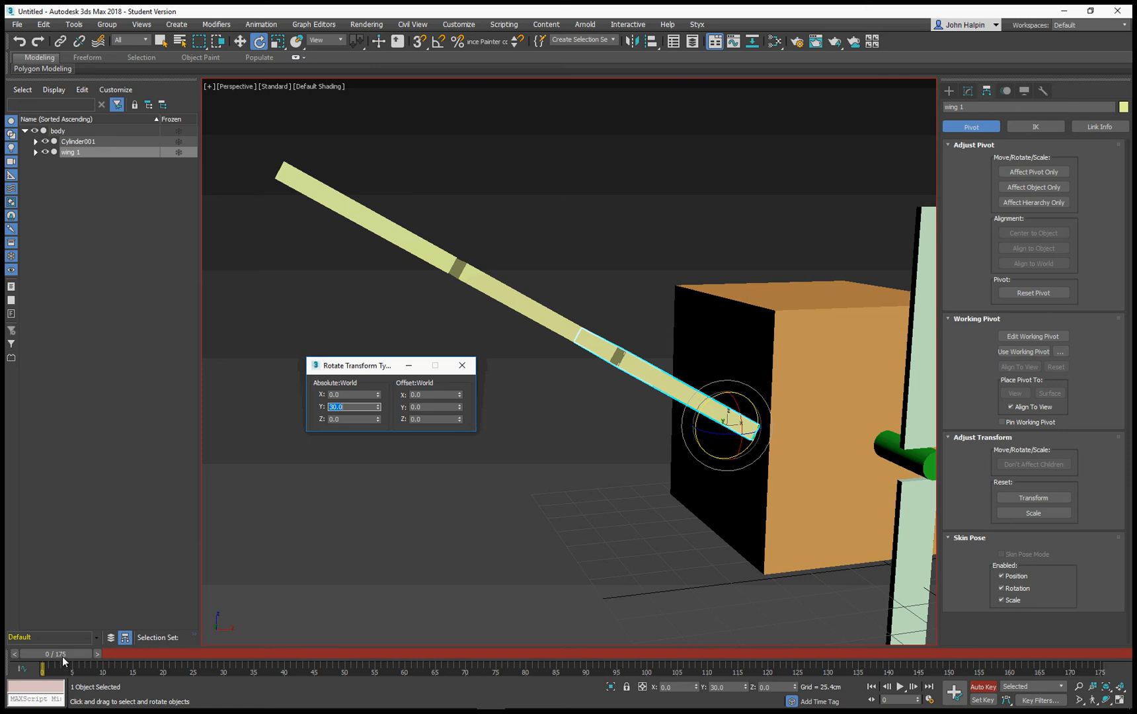
# At frame 15, set wing 1's absolute Y rotation to -30 degrees, and close the rotation value entry
pyautogui.moveTo(62, 656); pyautogui.dragTo(150, 654)
pyautogui.press('e')
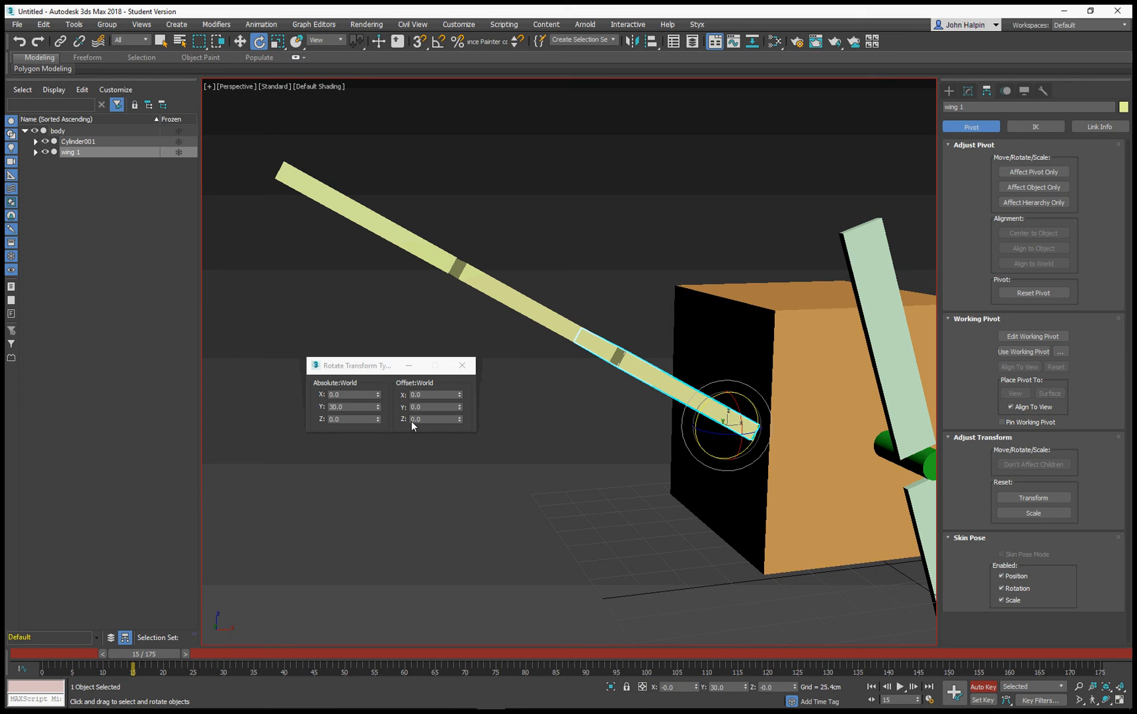
pyautogui.doubleClick(349, 406)
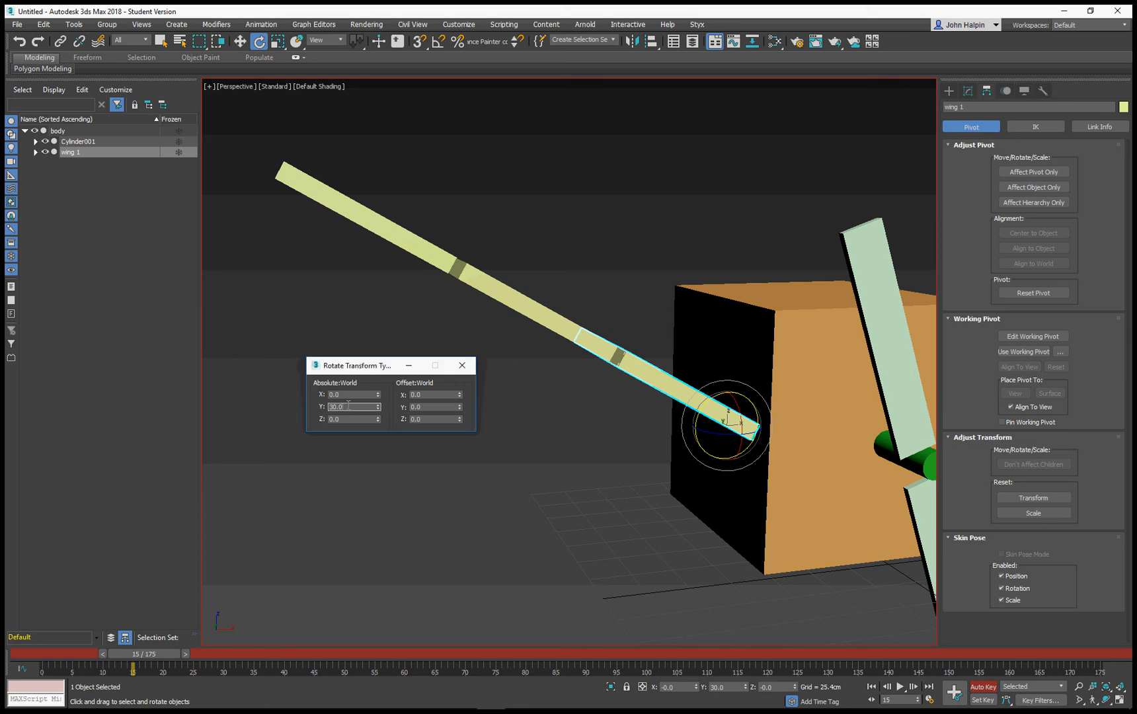
pyautogui.write('-30')
pyautogui.press('Return')
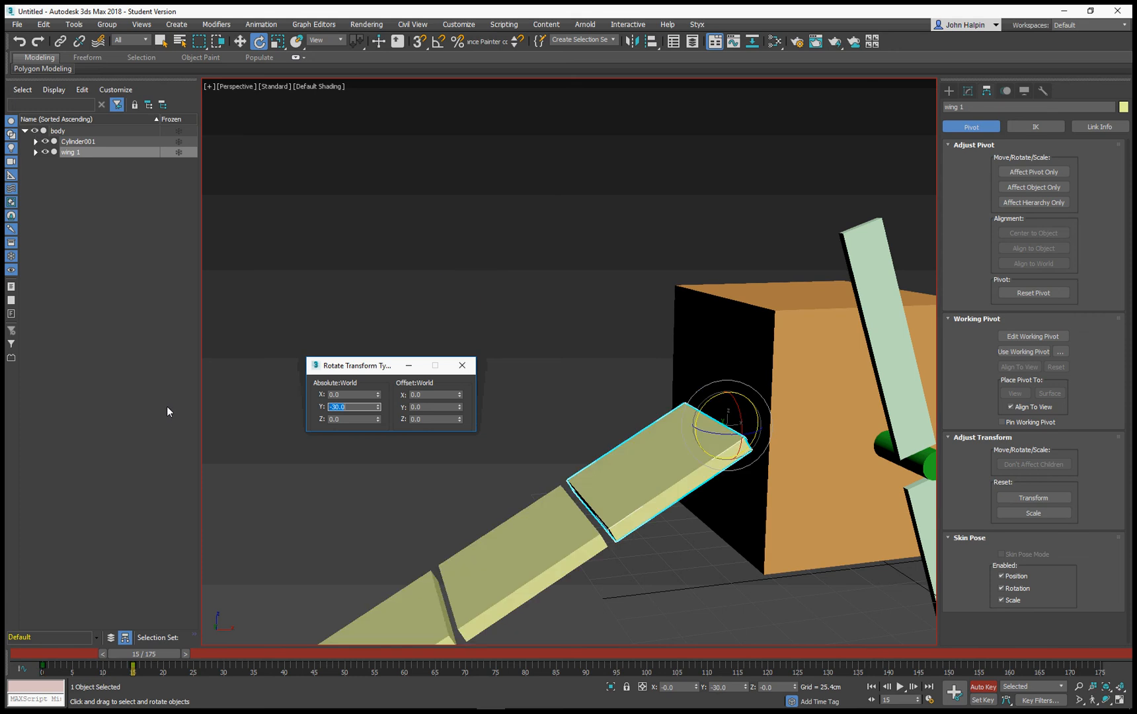
pyautogui.scroll(-5, 357, 471)
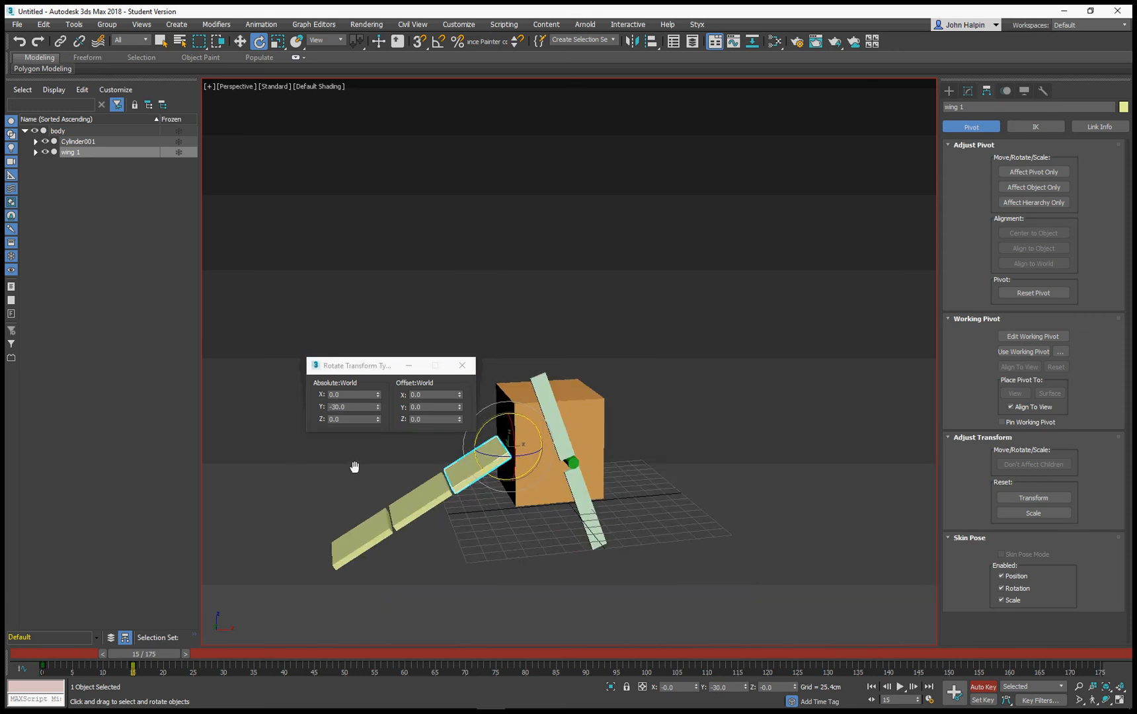
pyautogui.click(461, 363)
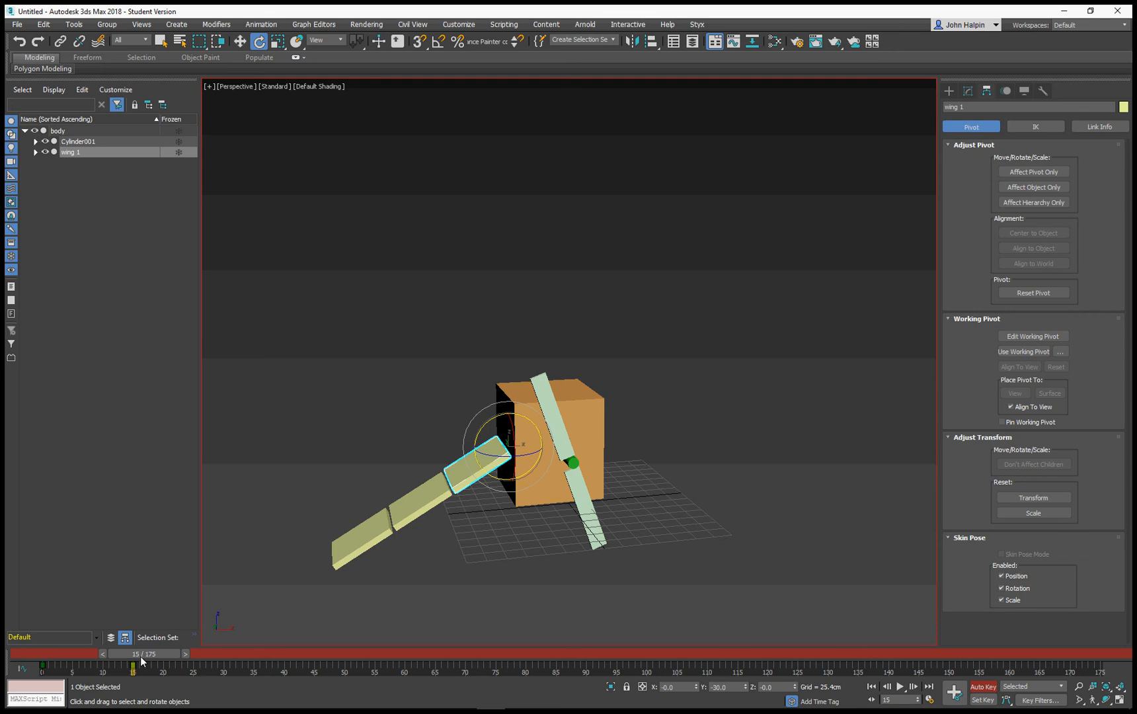
# Scrub from frame 15 back to frame 0 to check how the whole wing swings
pyautogui.moveTo(142, 661); pyautogui.dragTo(25, 594)
pyautogui.press('e')
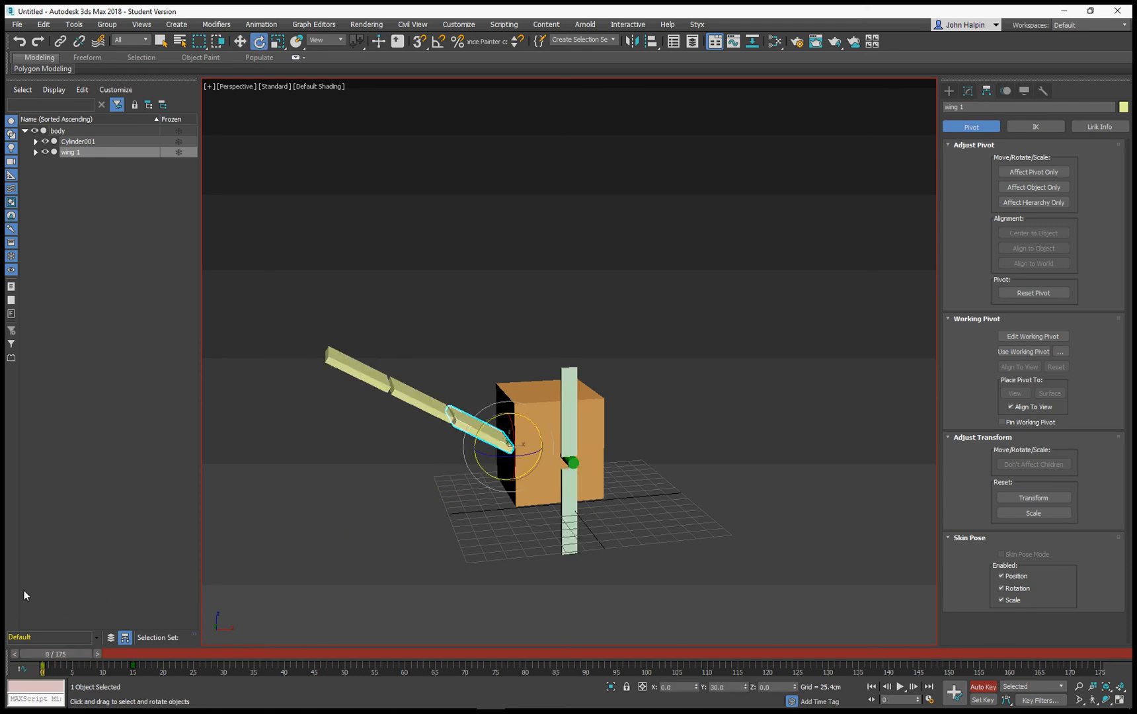
pyautogui.scroll(5, 444, 414)
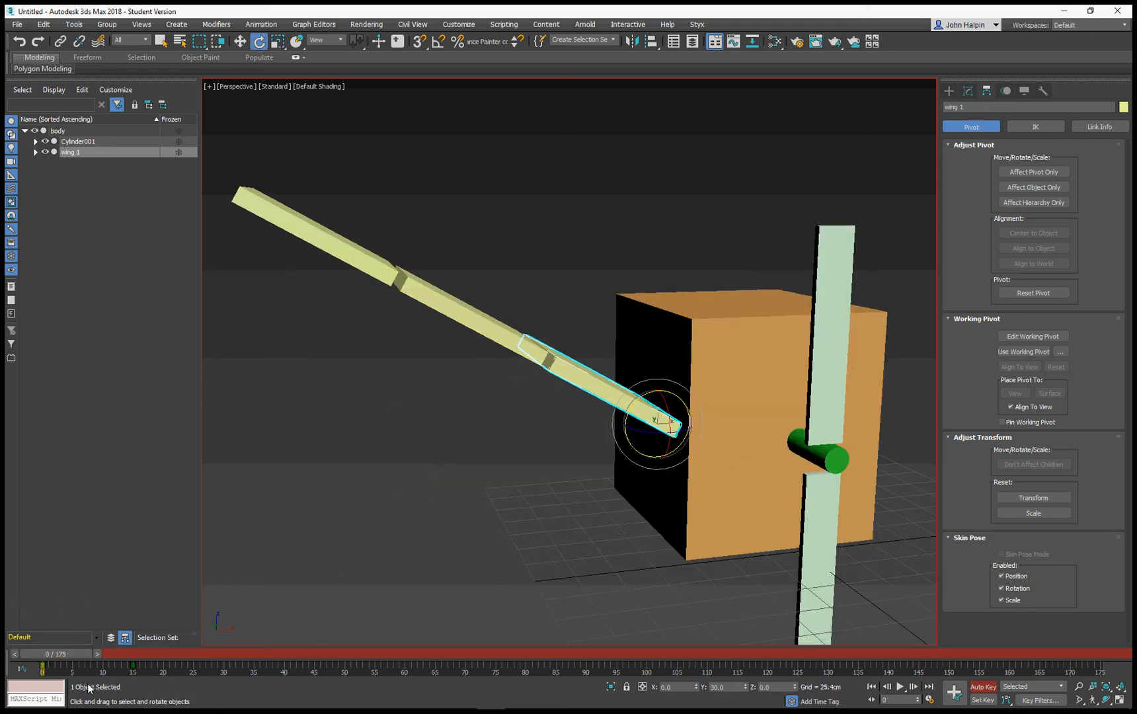
# At frame 15, set wing 002's absolute Y rotation to -50 degrees so it bends further down than wing 1
pyautogui.moveTo(61, 656); pyautogui.dragTo(149, 654)
pyautogui.press('e')
pyautogui.click(419, 546)
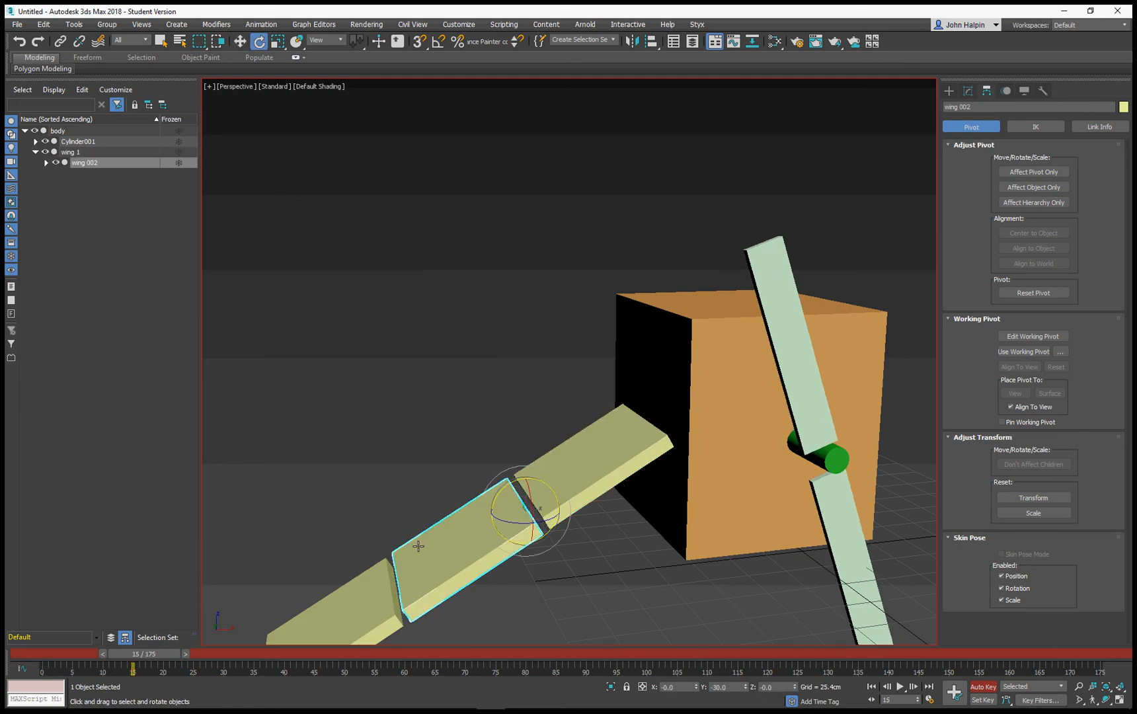
pyautogui.scroll(-6, 430, 514)
pyautogui.scroll(2, 463, 512)
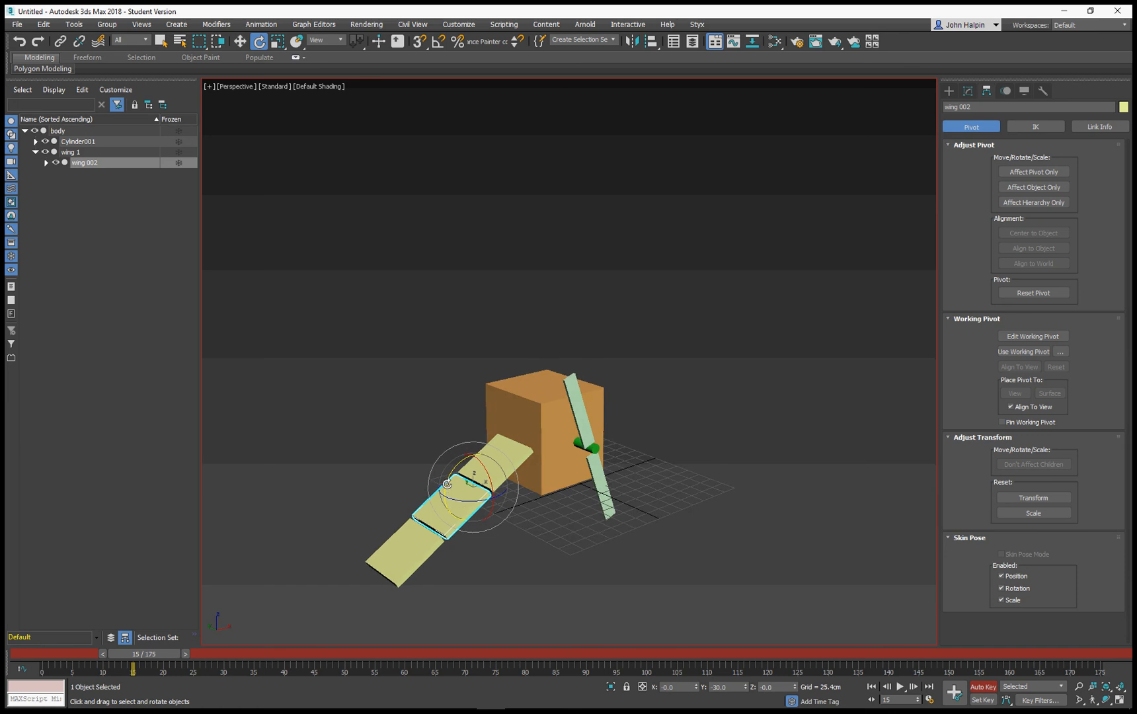
pyautogui.moveTo(448, 484); pyautogui.dragTo(447, 496)
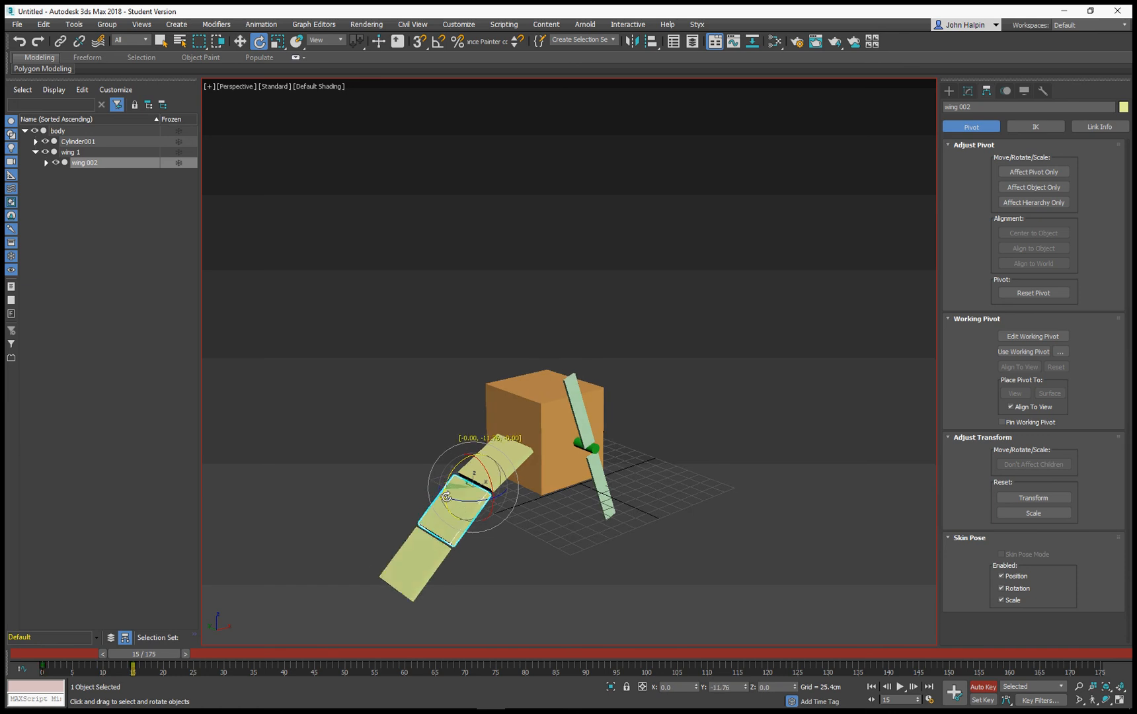
pyautogui.hotkey('ctrl', 'z')
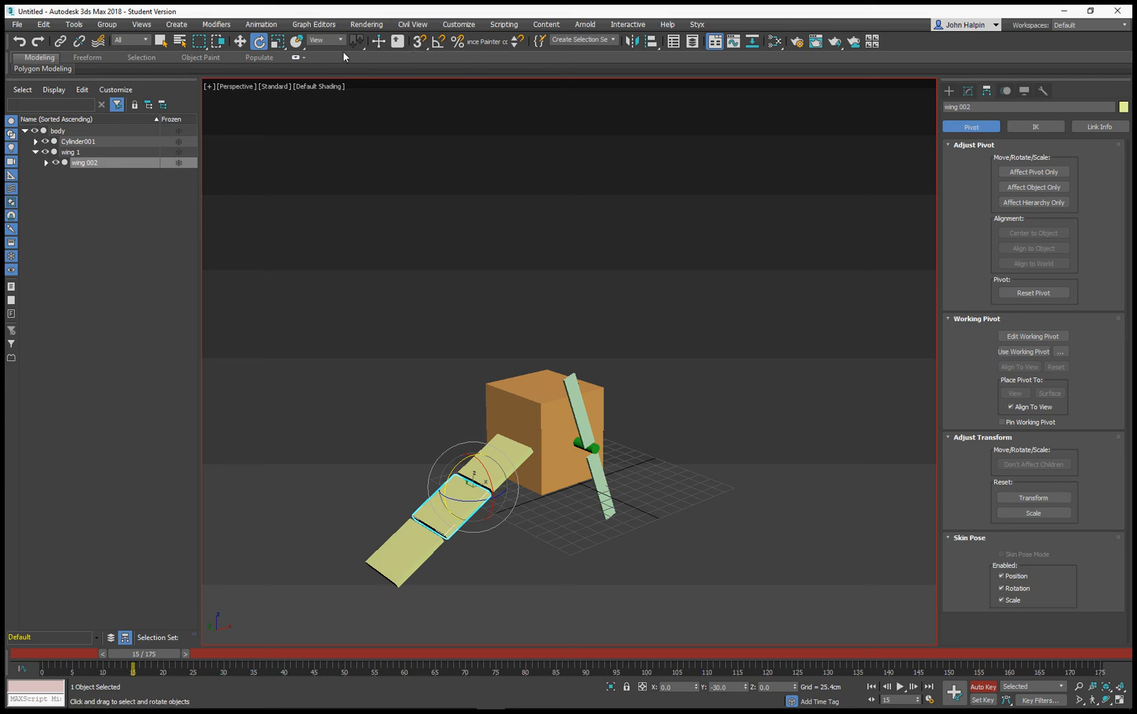
pyautogui.rightClick(259, 41)
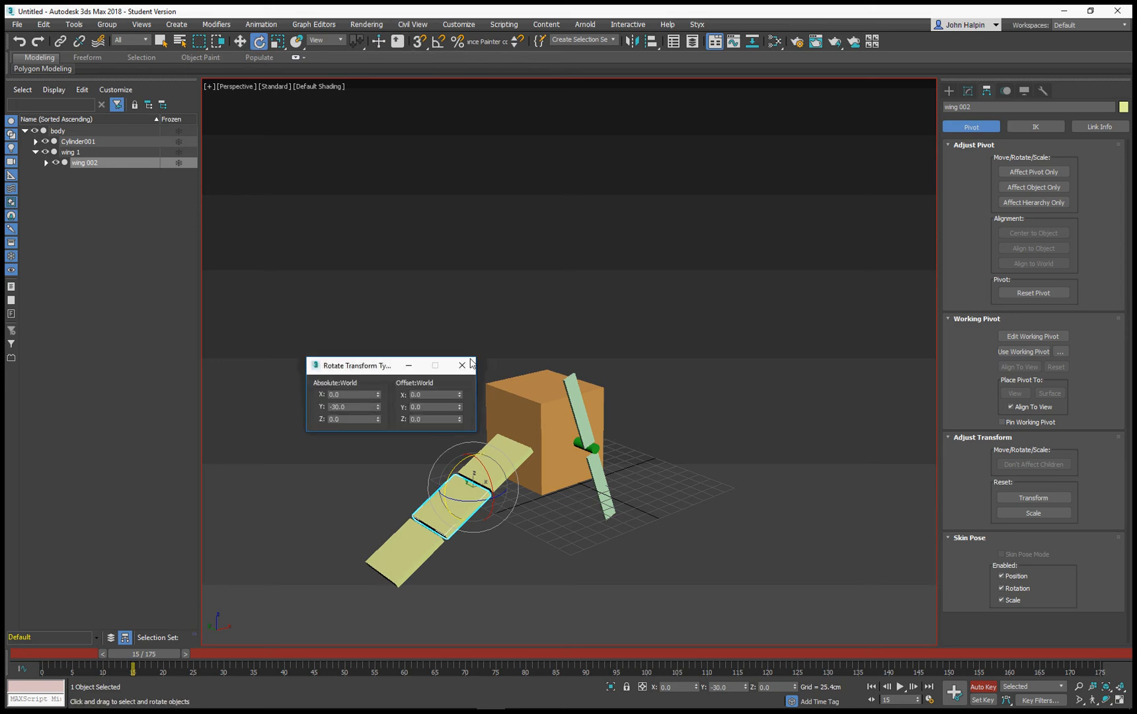
pyautogui.doubleClick(353, 406)
pyautogui.moveTo(378, 408); pyautogui.dragTo(372, 495)
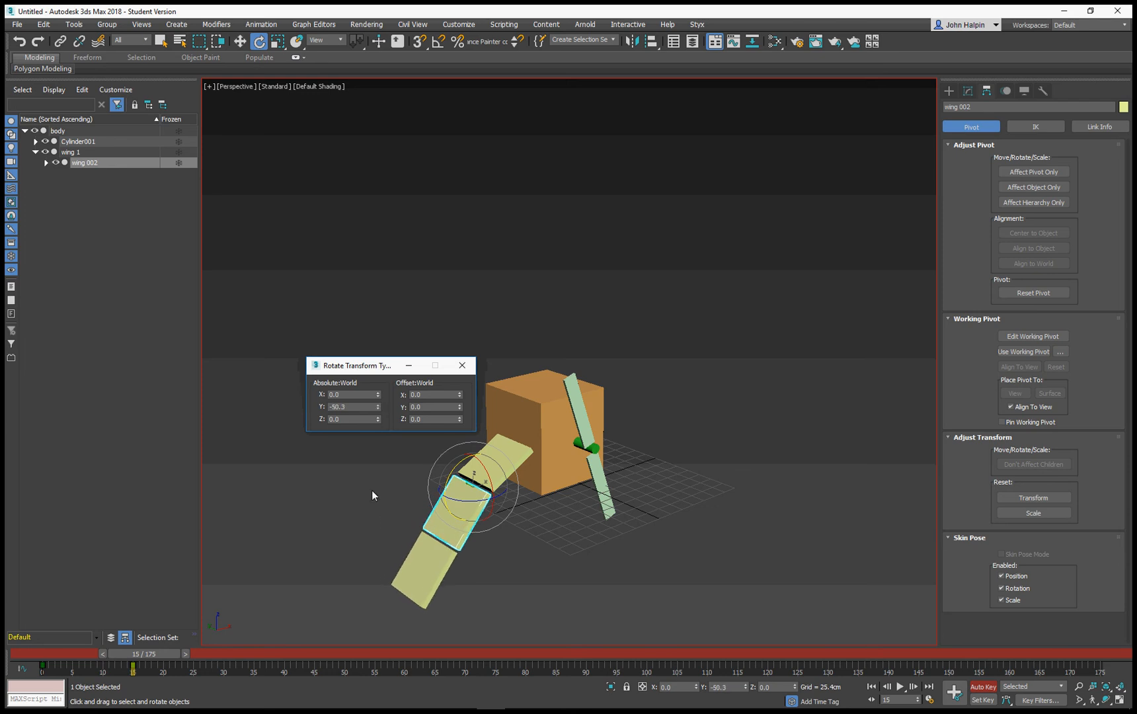
pyautogui.doubleClick(355, 406)
pyautogui.press('Return')
# Set wing 003's absolute Y rotation to -70 degrees at frame 15
pyautogui.click(416, 564)
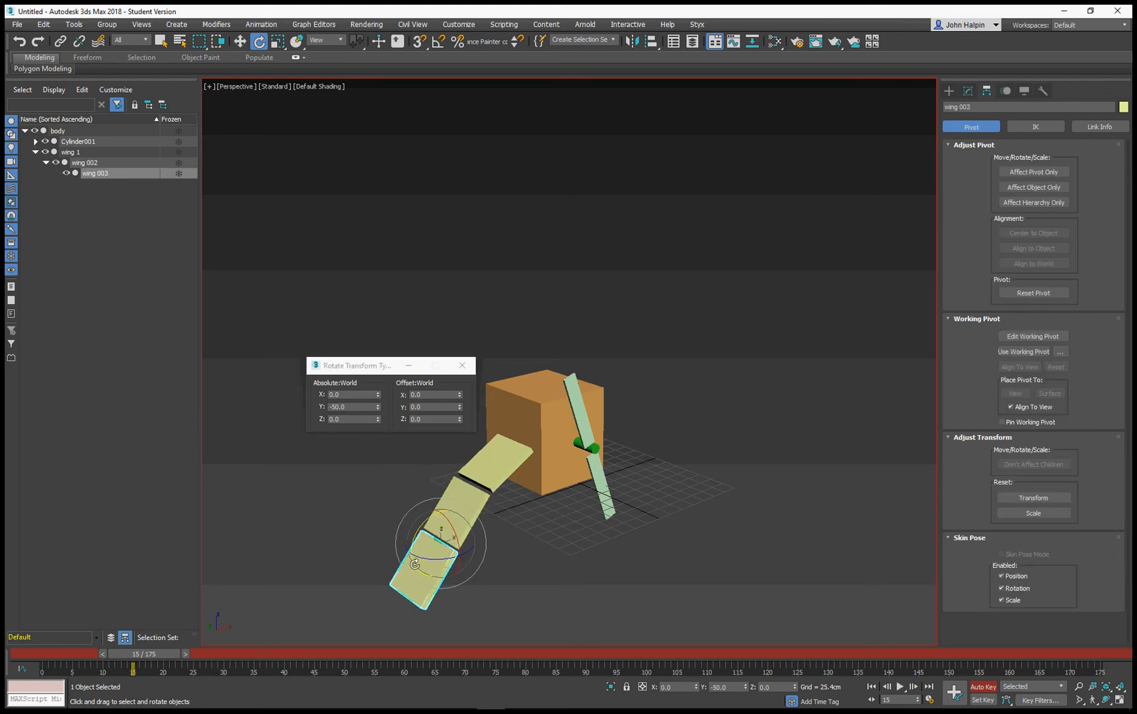
pyautogui.doubleClick(353, 406)
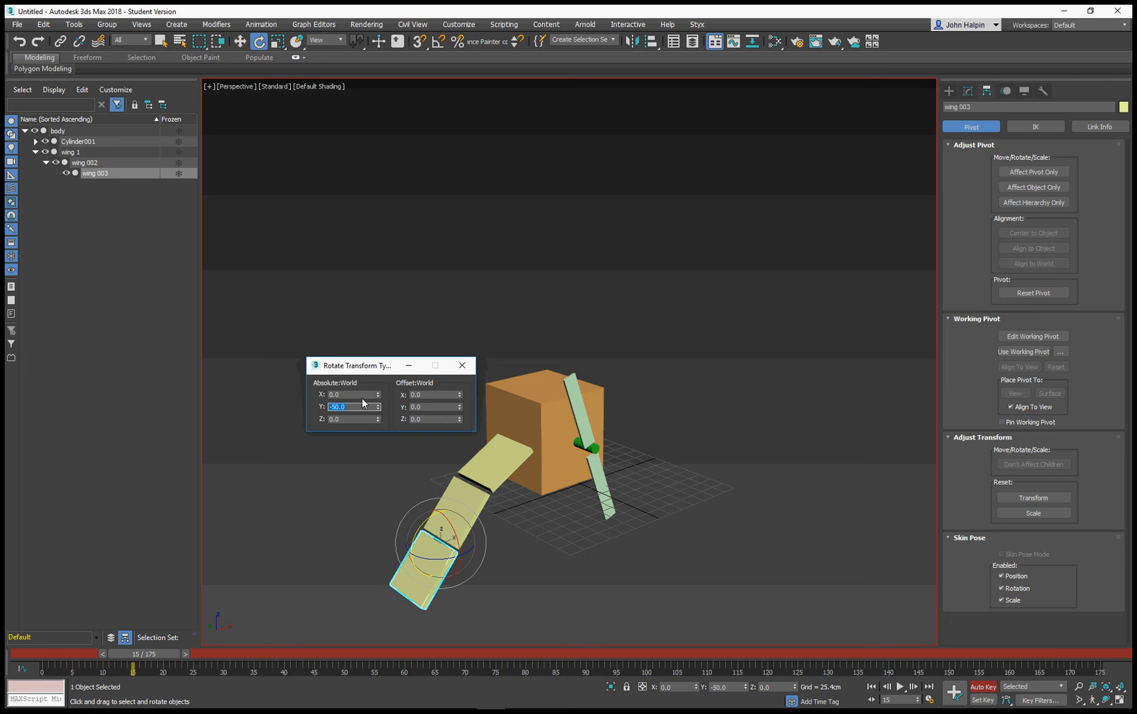
pyautogui.write('-70')
pyautogui.press('Return')
pyautogui.moveTo(329, 520); pyautogui.dragTo(387, 513, button='middle')
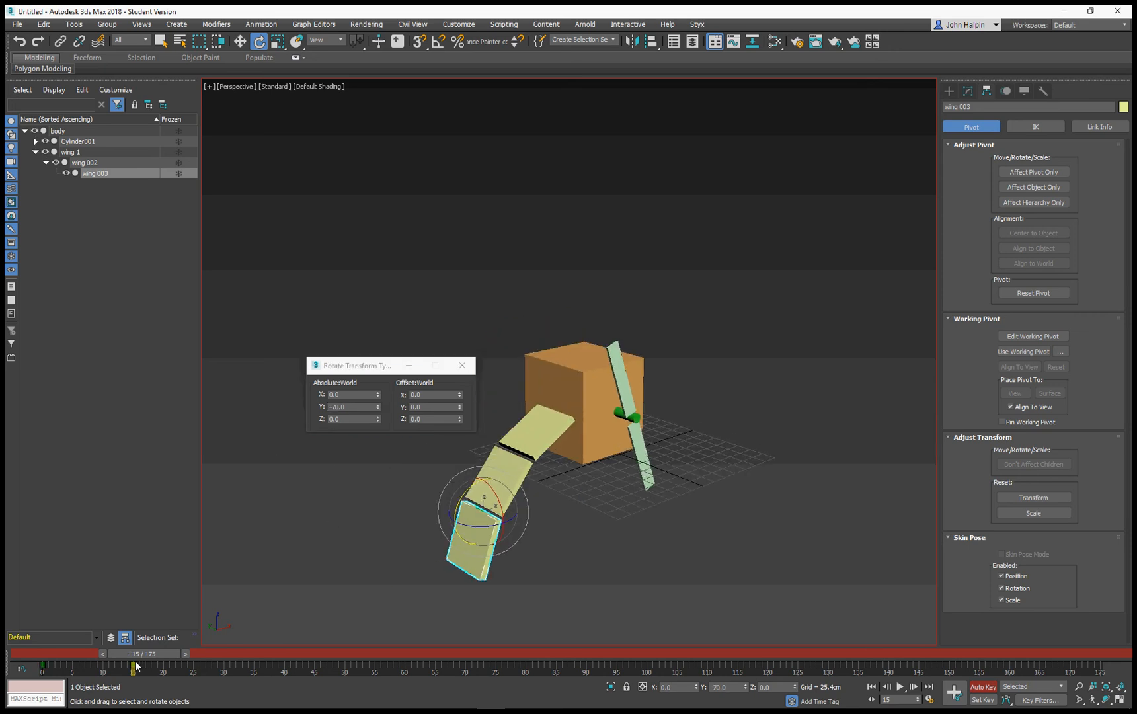
# At frame 0, rotate wing 002 about its Y axis so it bends upward from wing 1
pyautogui.moveTo(148, 655); pyautogui.dragTo(5, 654)
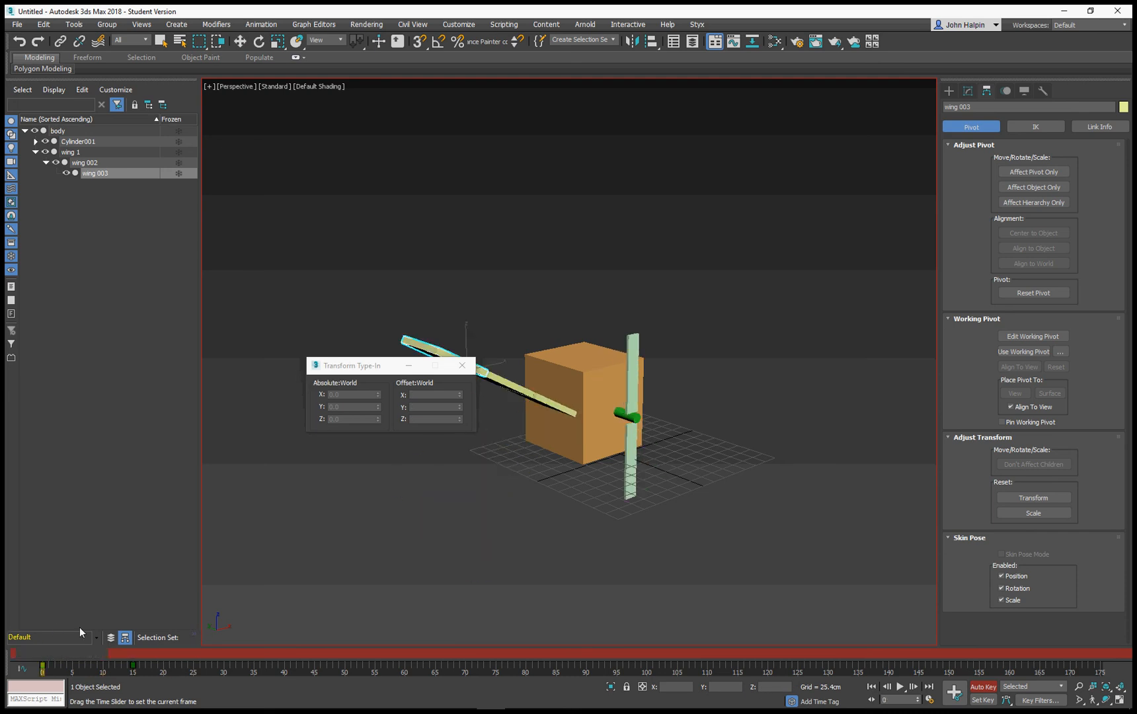
pyautogui.scroll(3, 349, 572)
pyautogui.moveTo(357, 581); pyautogui.dragTo(429, 617, button='middle')
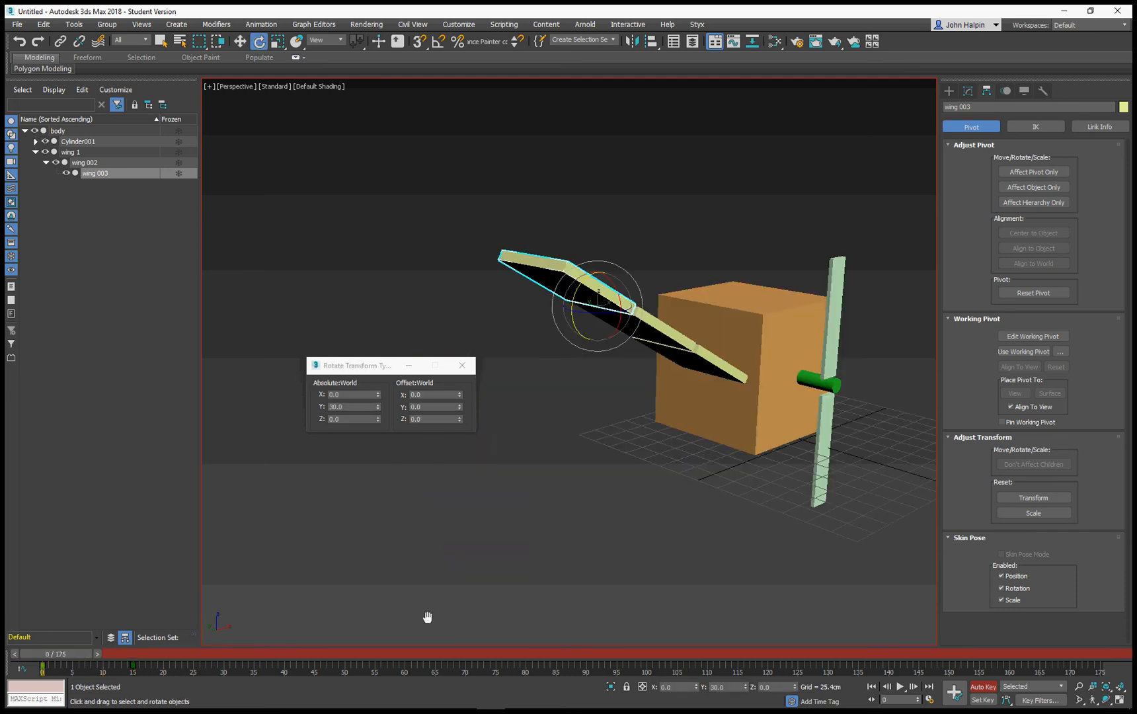
pyautogui.moveTo(522, 512); pyautogui.dragTo(443, 589, button='middle')
pyautogui.click(556, 393)
pyautogui.keyDown('alt'); pyautogui.moveTo(556, 393); pyautogui.dragTo(565, 389, button='middle'); pyautogui.keyUp('alt')
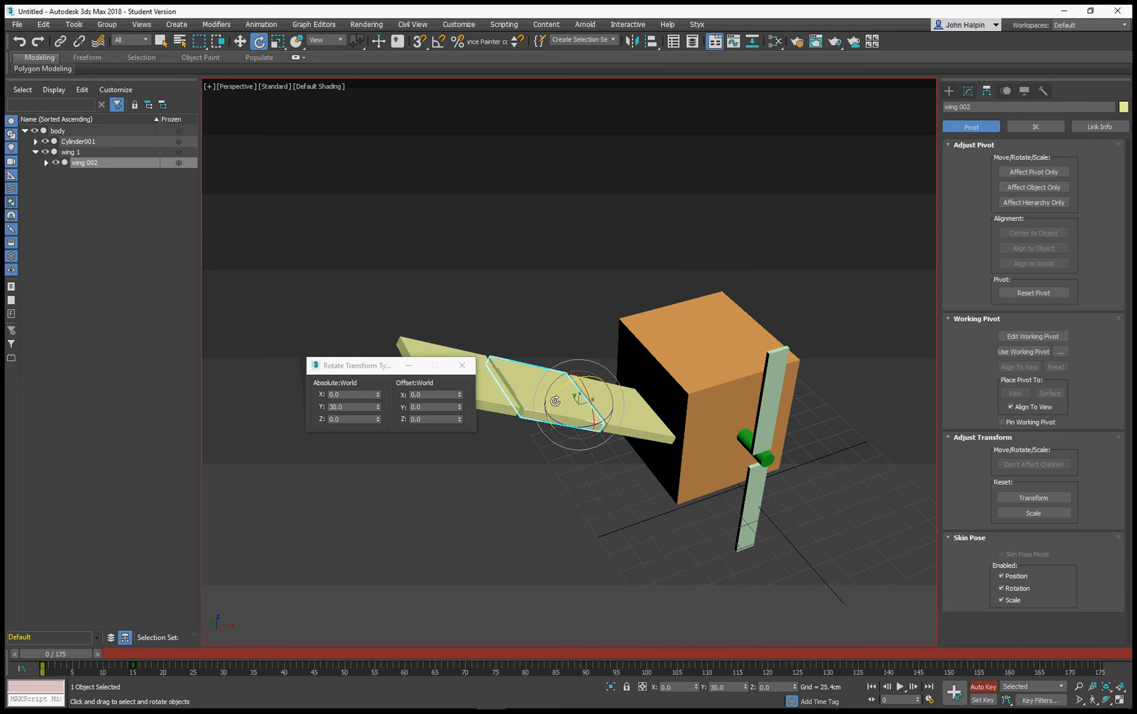
pyautogui.moveTo(554, 398); pyautogui.dragTo(561, 374)
# Rotate wing 003 upward about its Y axis to about 70 degrees at frame 0, and close the rotation value entry
pyautogui.click(502, 344)
pyautogui.moveTo(503, 343); pyautogui.dragTo(519, 322)
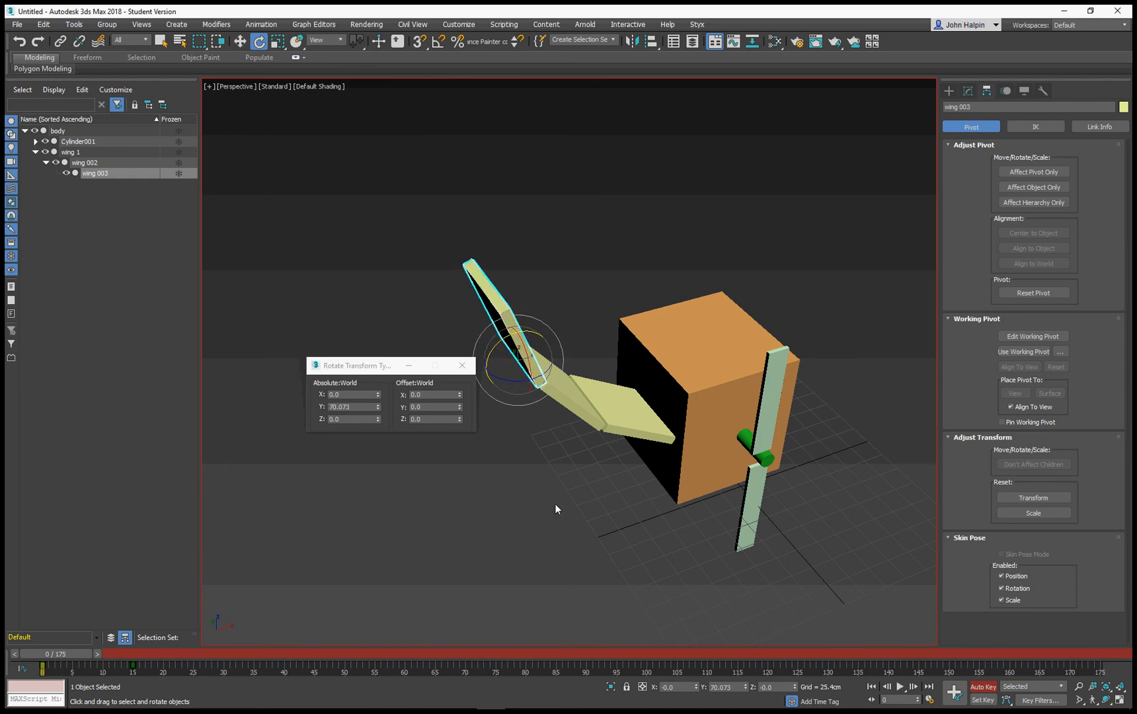
pyautogui.scroll(-5, 555, 505)
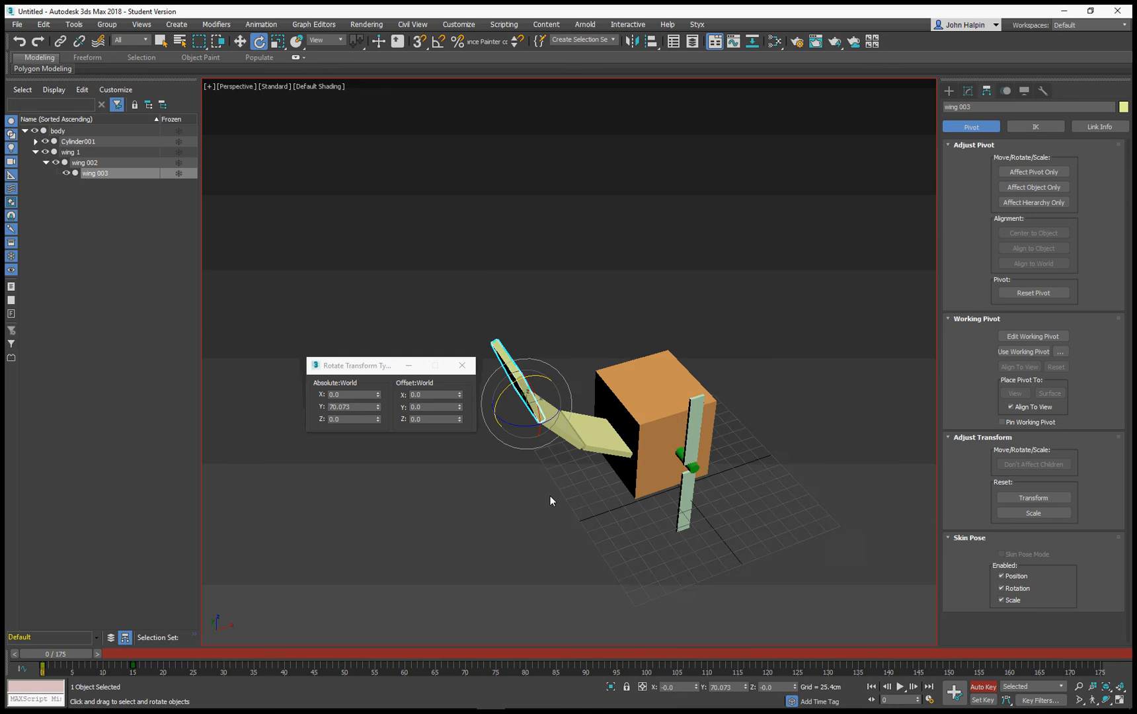
pyautogui.click(462, 365)
# Scrub the timeline to check the wing flap, return to frame 0, and turn off automatic keying
pyautogui.moveTo(32, 655); pyautogui.dragTo(18, 624)
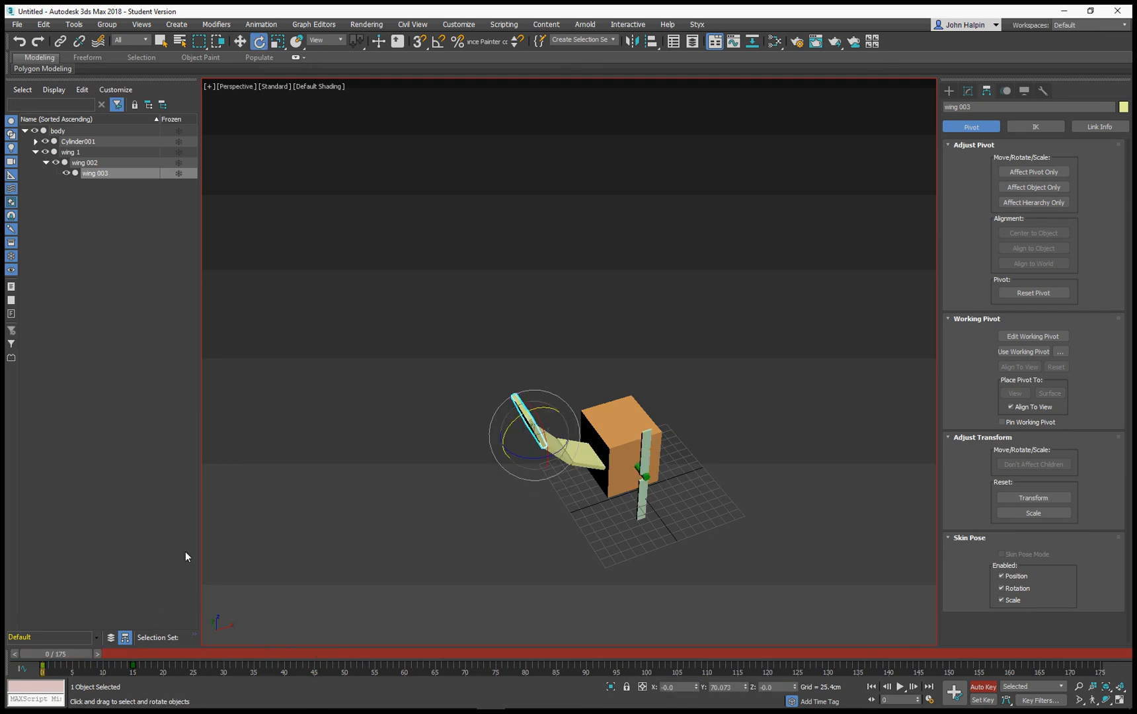
pyautogui.keyDown('alt'); pyautogui.moveTo(531, 528); pyautogui.dragTo(517, 426, button='middle'); pyautogui.keyUp('alt')
pyautogui.scroll(3, 516, 426)
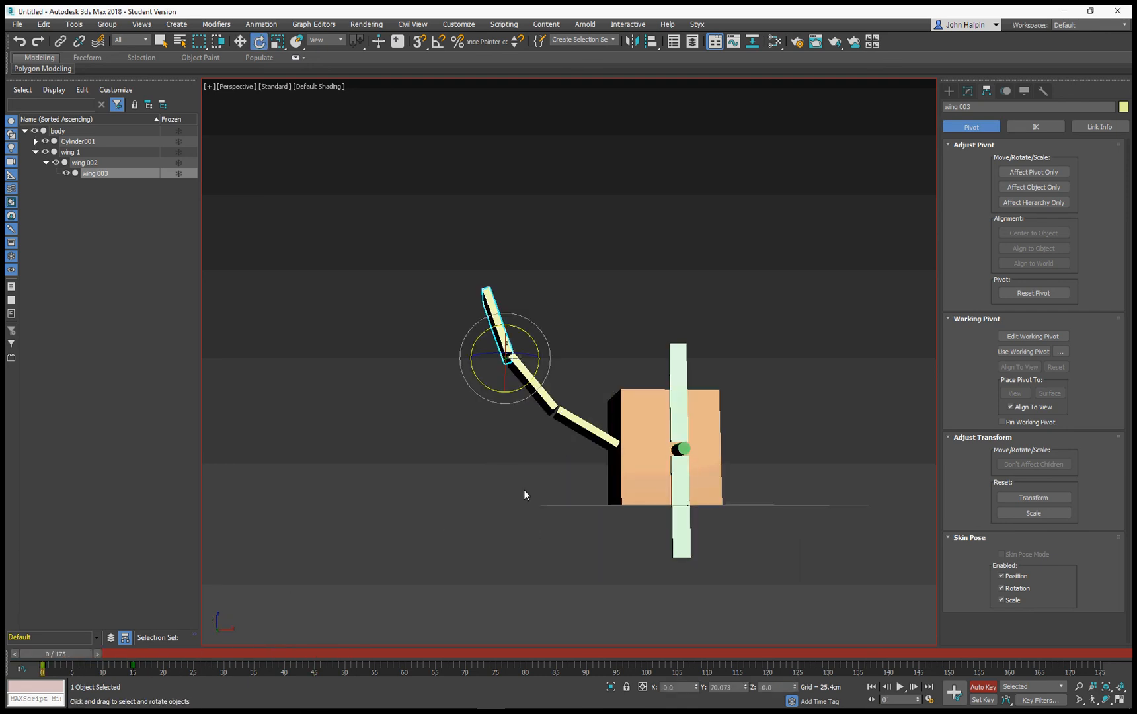
pyautogui.click(983, 687)
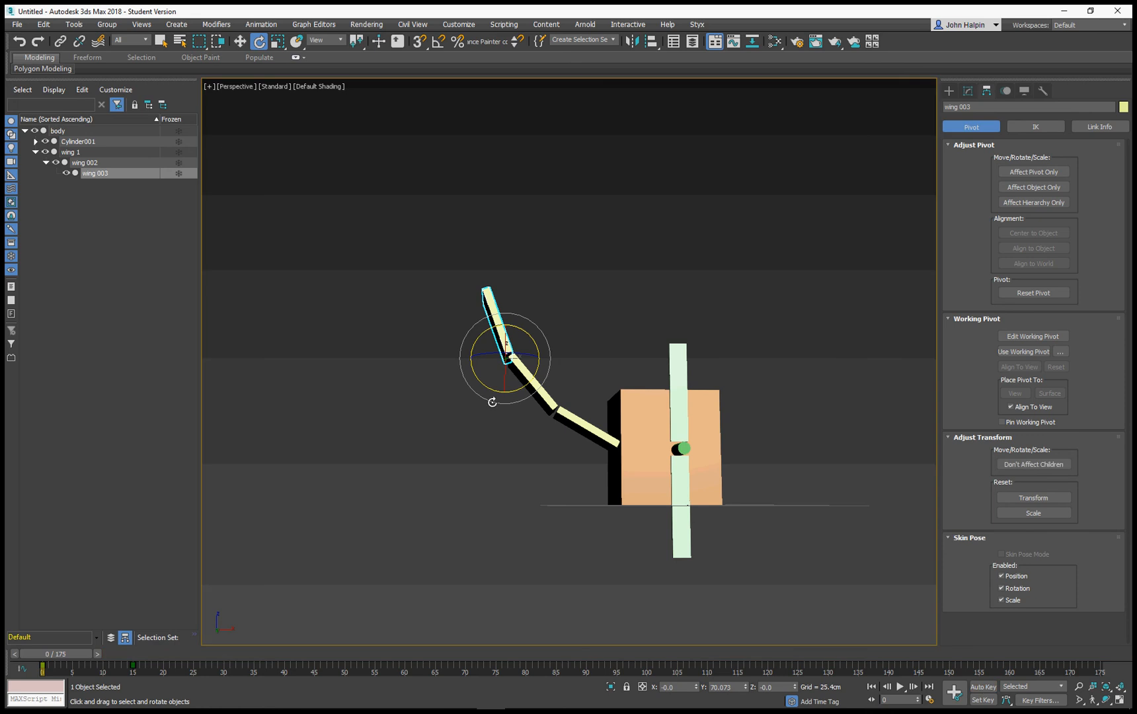
# Select the three wing segments together and open the Curve Editor for them
pyautogui.keyDown('alt'); pyautogui.moveTo(476, 434); pyautogui.dragTo(475, 462, button='middle'); pyautogui.keyUp('alt')
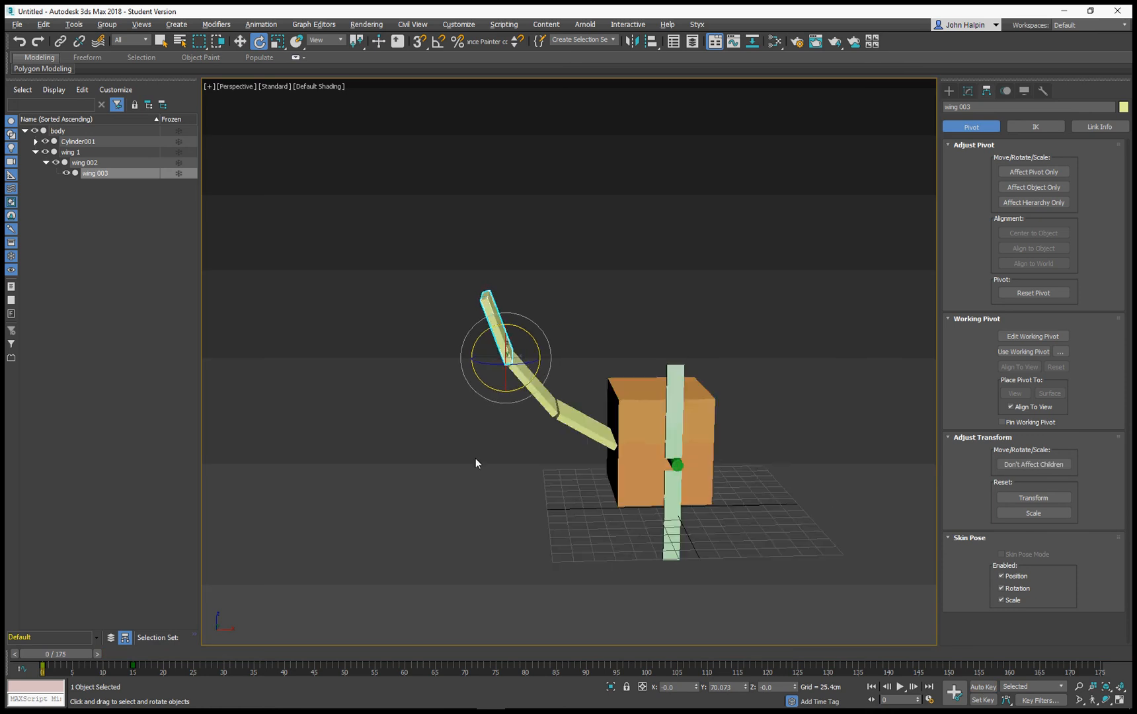
pyautogui.click(418, 238)
pyautogui.moveTo(423, 243); pyautogui.dragTo(556, 450)
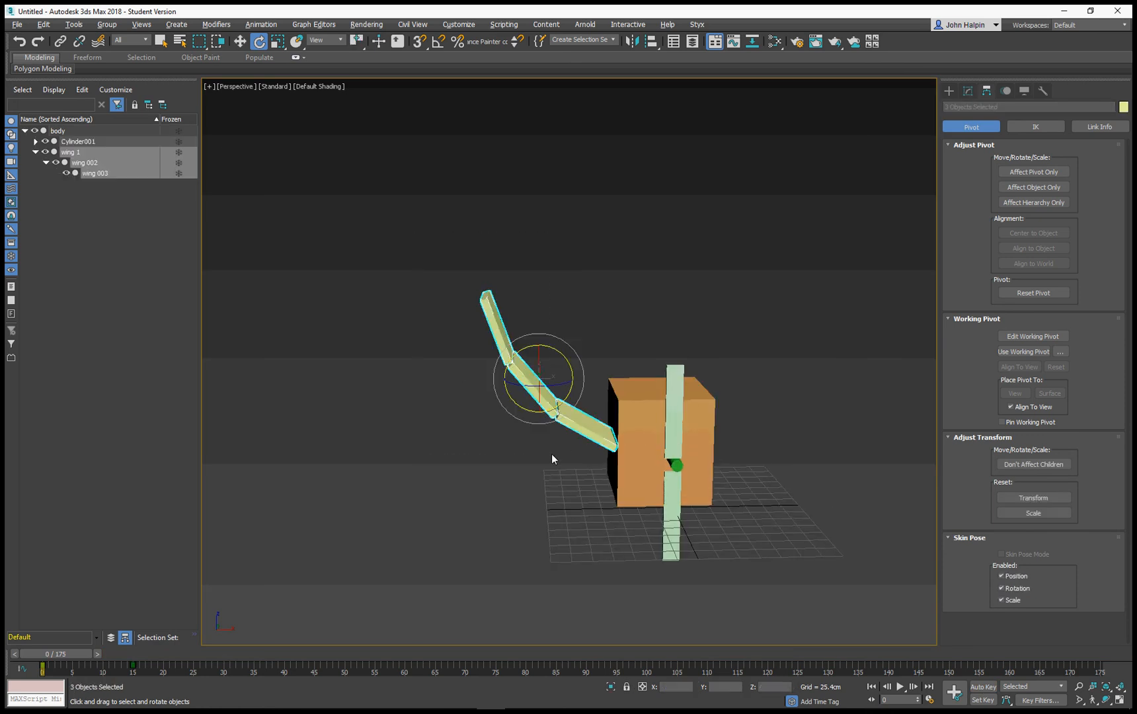
pyautogui.click(317, 24)
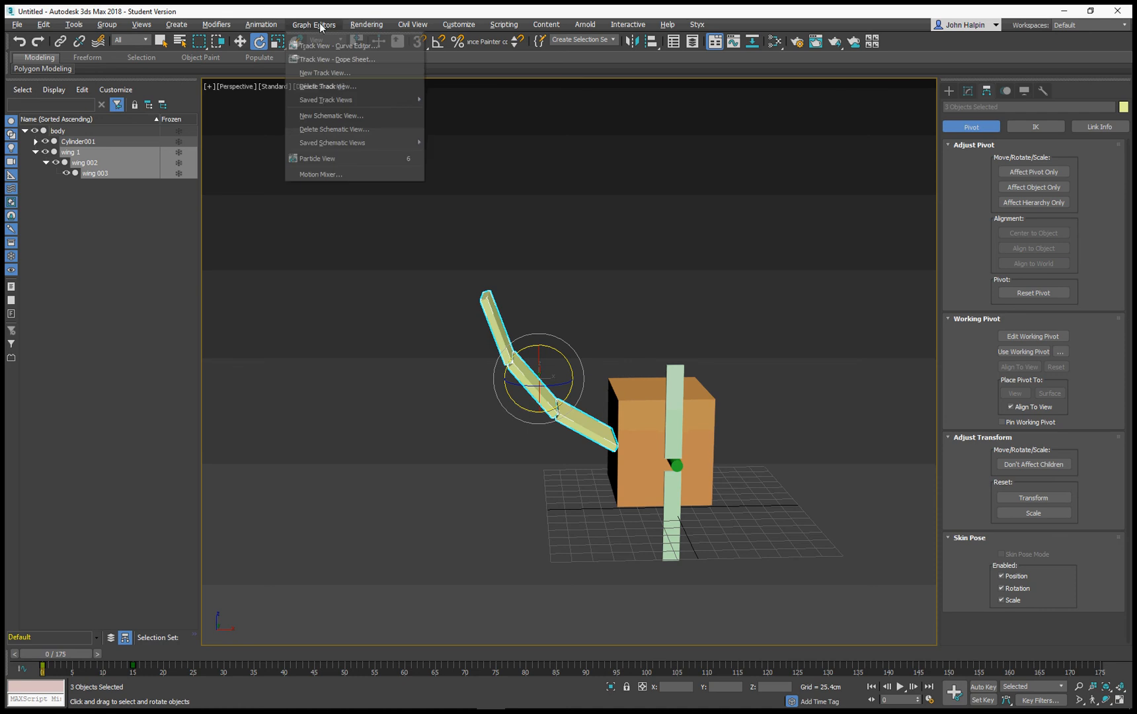
pyautogui.click(328, 45)
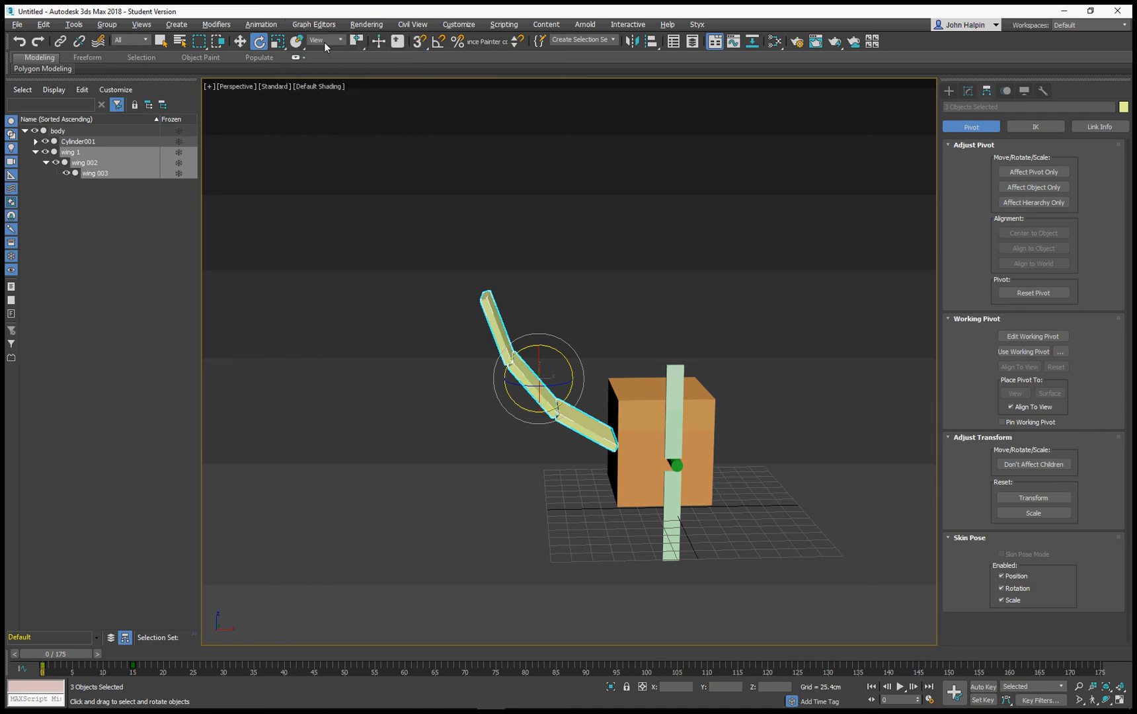
# Dock the Curve Editor above the viewport and enlarge it to show more of the curves
pyautogui.moveTo(340, 247); pyautogui.dragTo(331, 179)
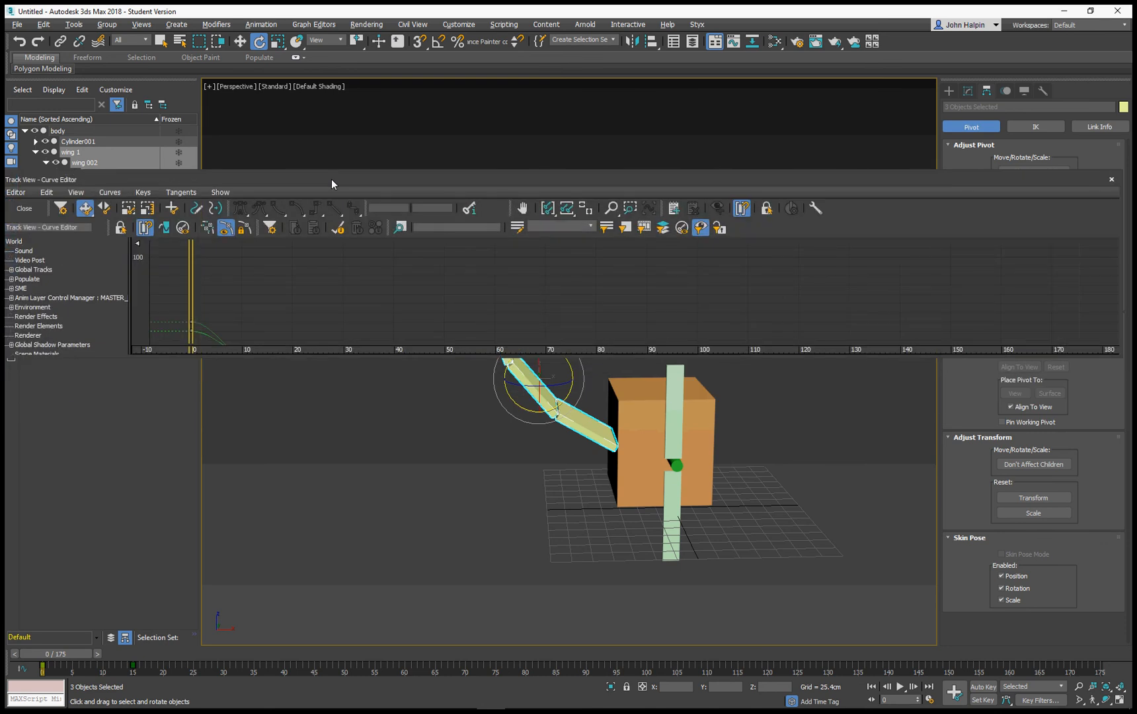
pyautogui.rightClick(331, 179)
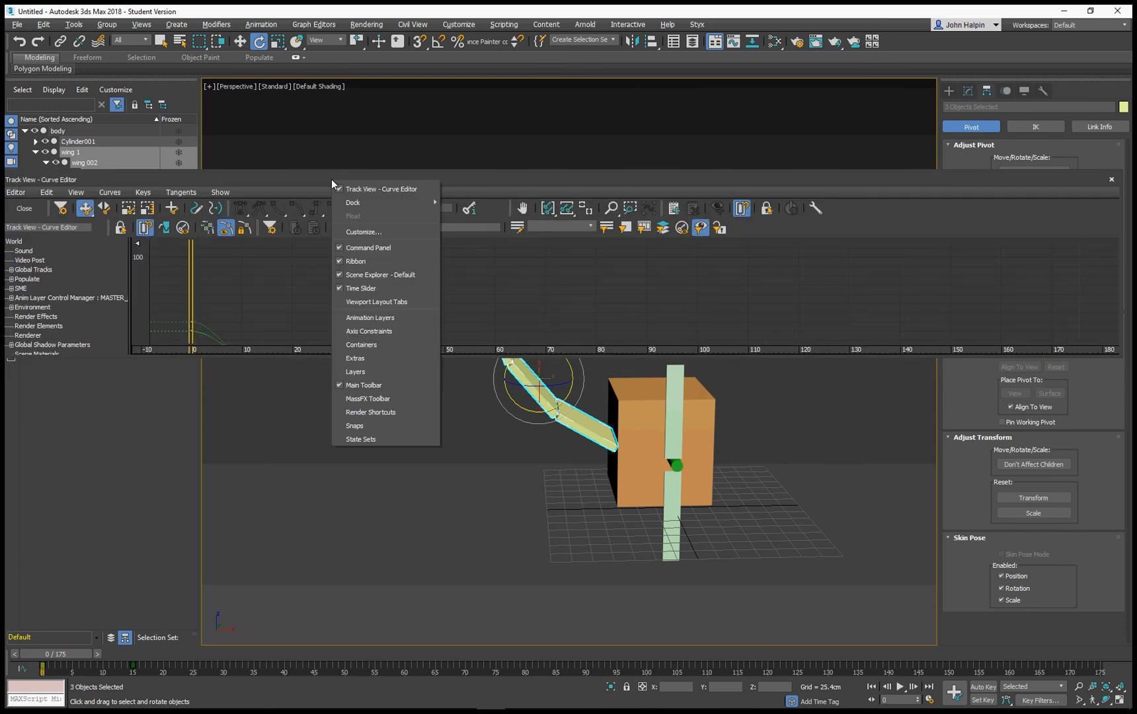
pyautogui.click(246, 184)
pyautogui.rightClick(265, 182)
pyautogui.moveTo(288, 209)
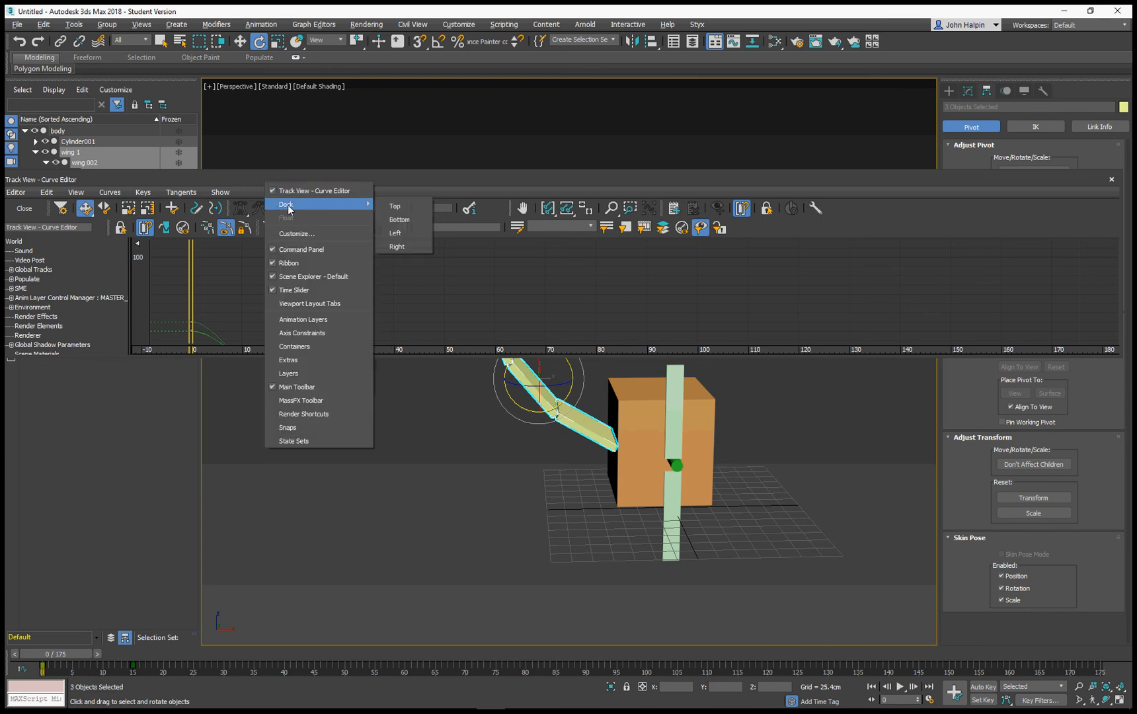
pyautogui.click(392, 207)
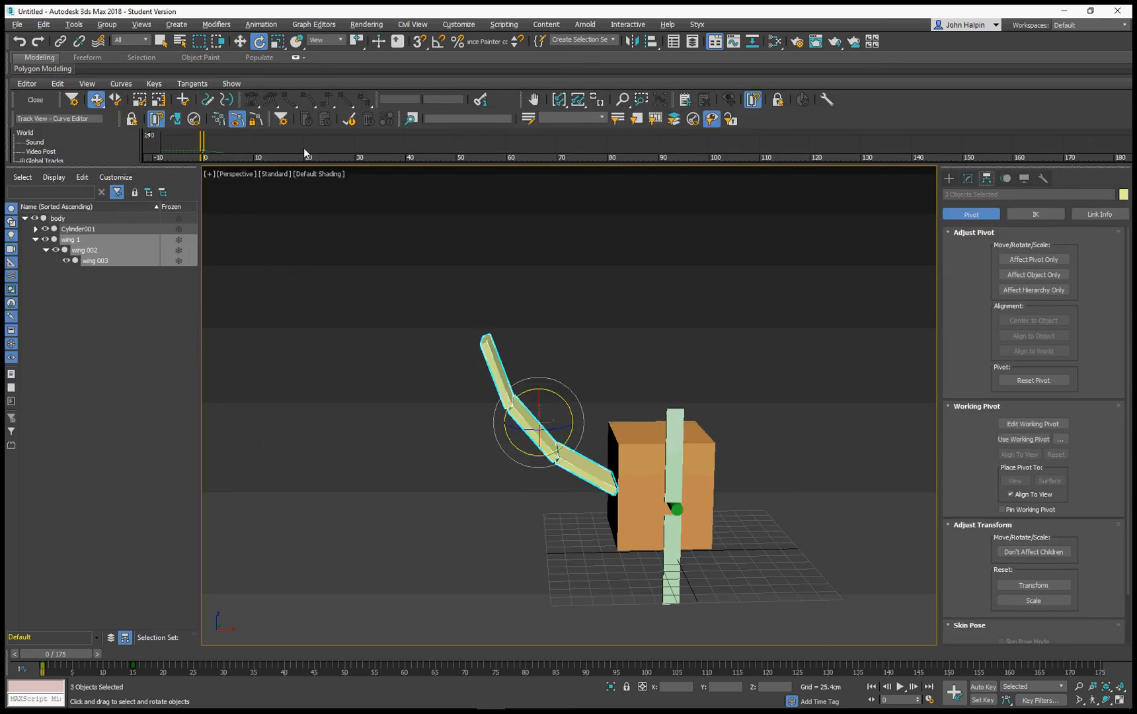
pyautogui.moveTo(329, 167); pyautogui.dragTo(332, 261)
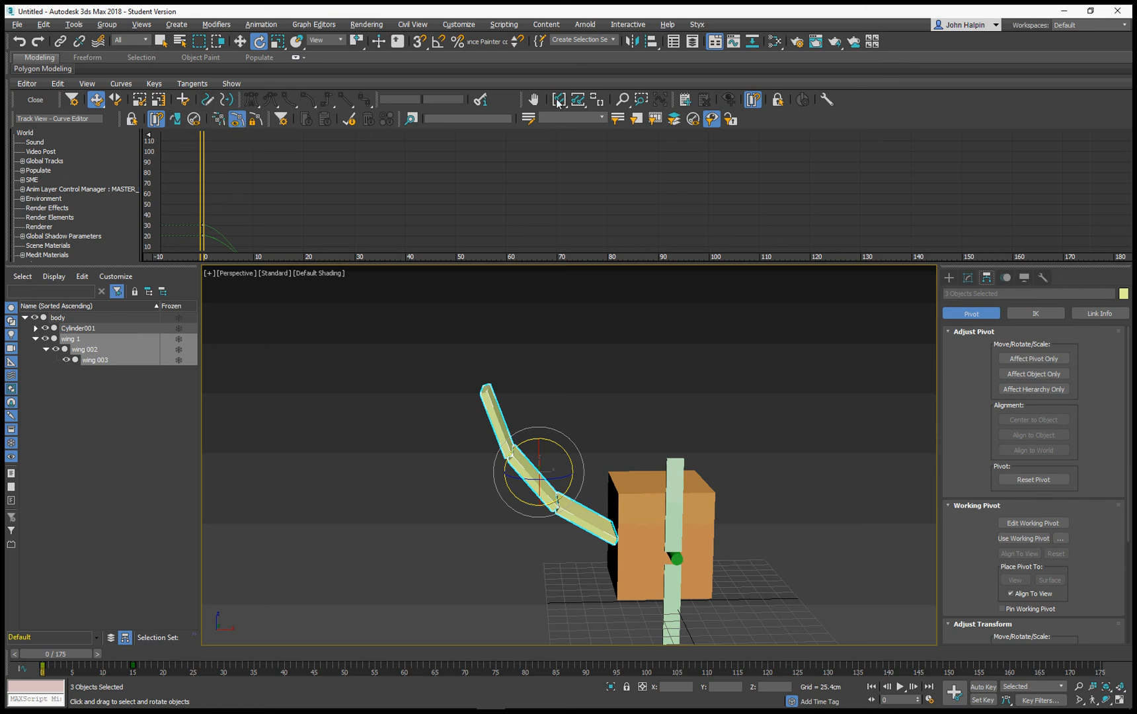
# Fit the curves' value range, examine wing 1's rotation curve on its own, and reselect all three wing segments
pyautogui.click(578, 99)
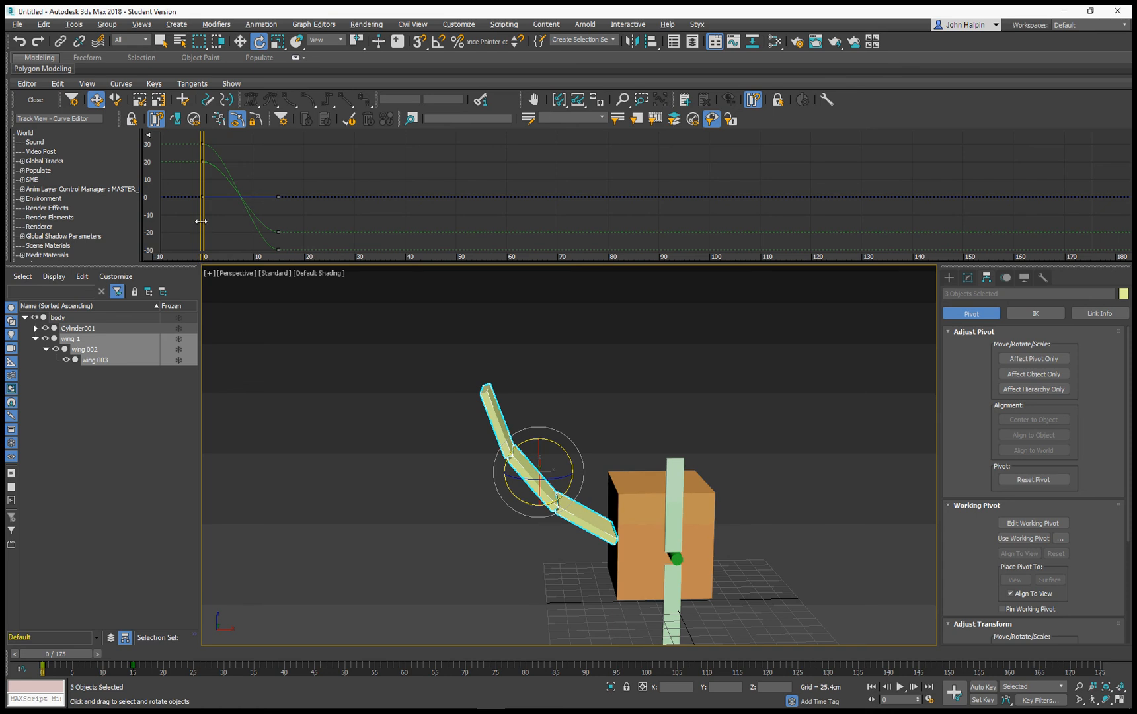
pyautogui.click(417, 471)
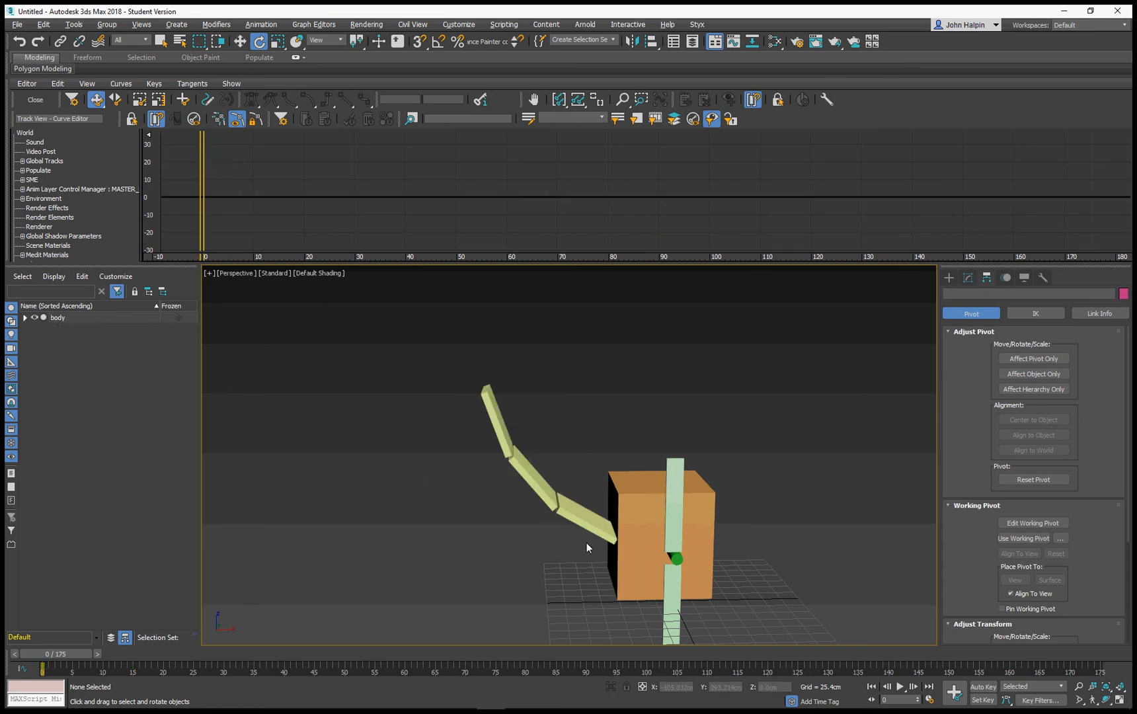
pyautogui.click(568, 517)
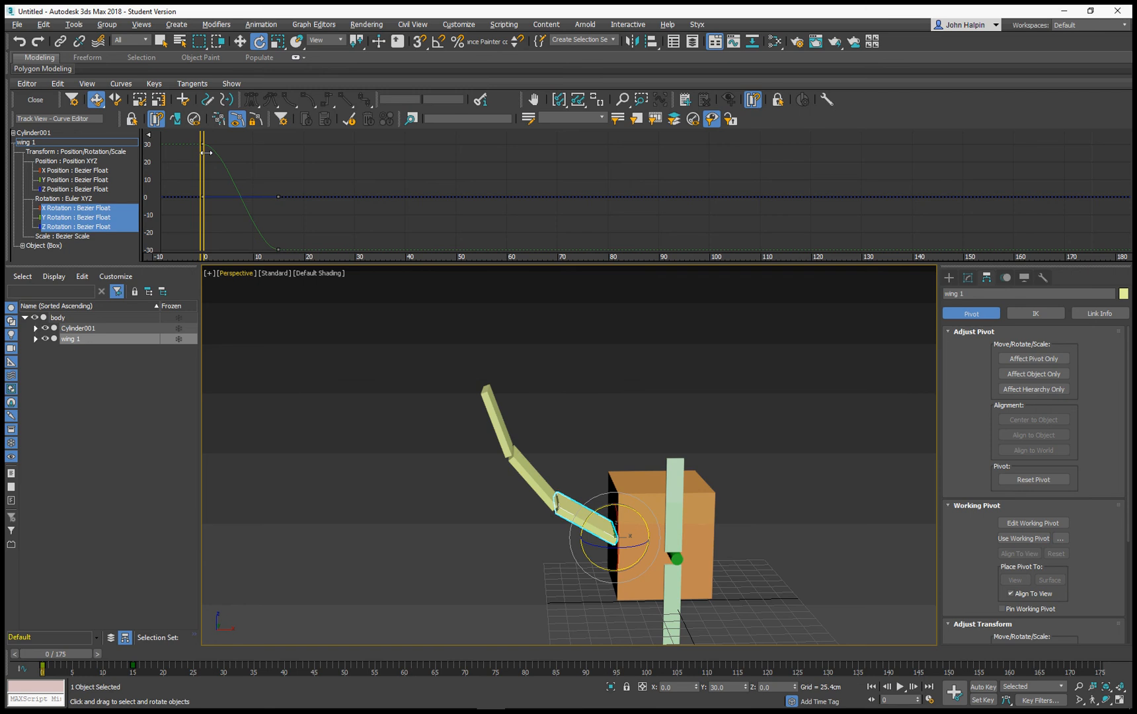
pyautogui.moveTo(207, 153)
pyautogui.mouseDown()
pyautogui.moveTo(280, 153)
pyautogui.moveTo(206, 153)
pyautogui.mouseUp()
pyautogui.moveTo(414, 333); pyautogui.dragTo(519, 499)
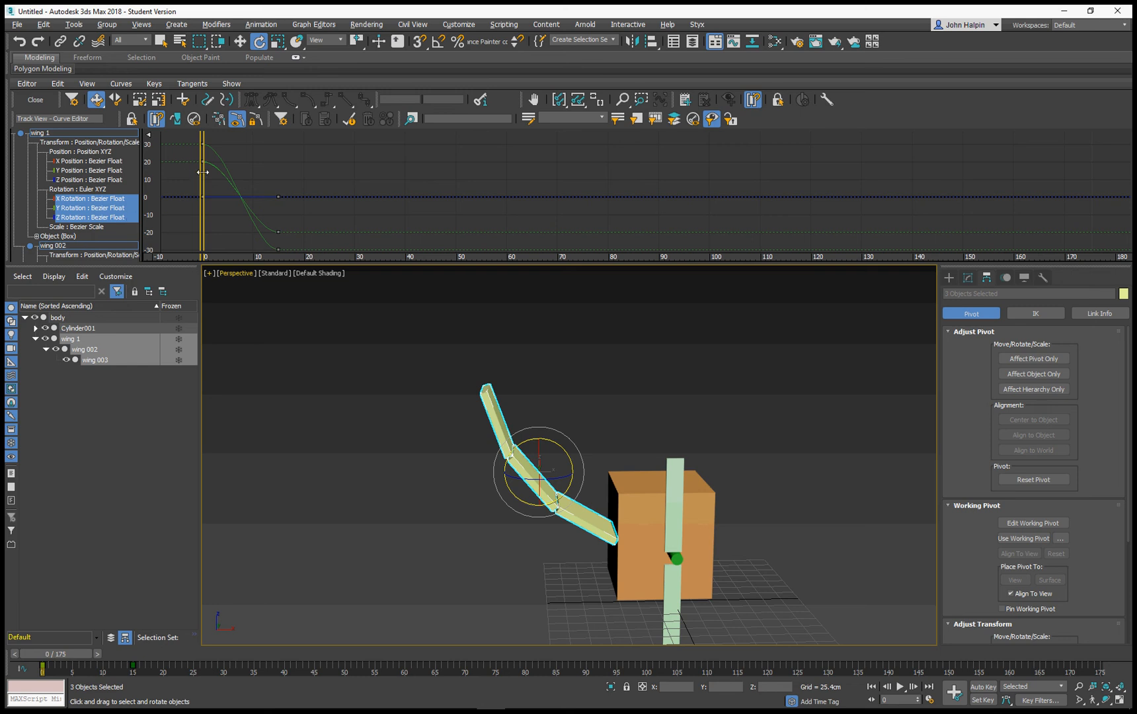
# Set the out-of-range type of the wing segments' rotation curves to Ping Pong and play the animation
pyautogui.moveTo(202, 172)
pyautogui.mouseDown()
pyautogui.moveTo(279, 170)
pyautogui.moveTo(196, 164)
pyautogui.mouseUp()
pyautogui.click(57, 87)
pyautogui.moveTo(75, 154)
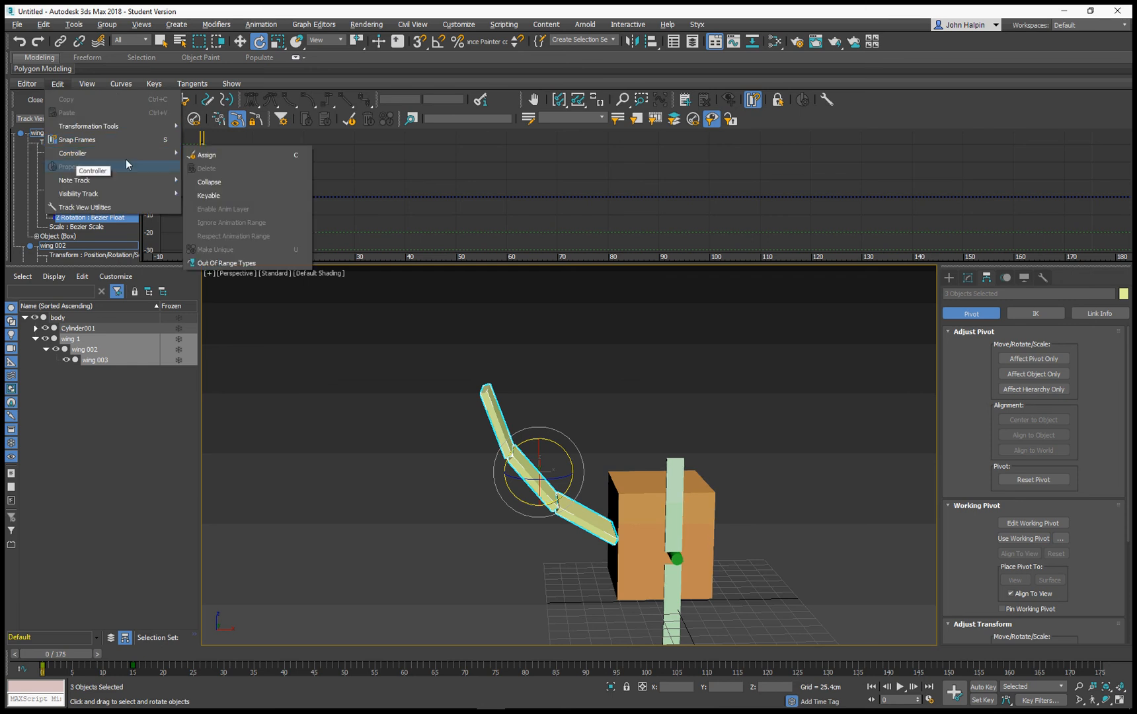
pyautogui.click(246, 263)
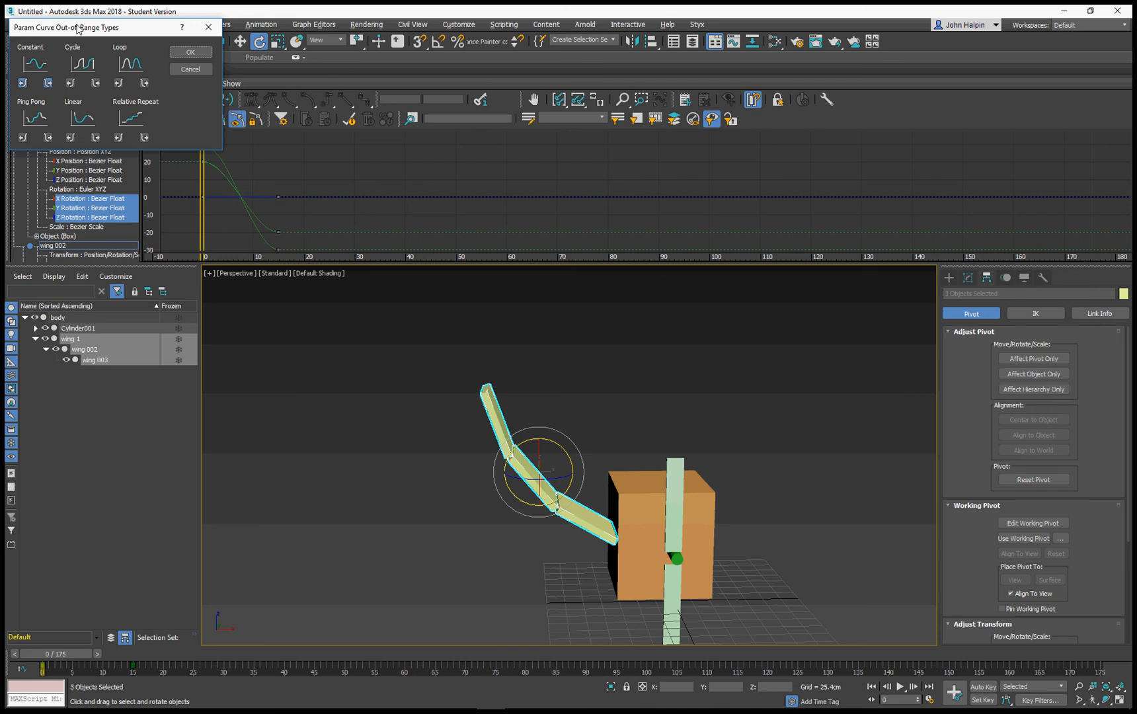
pyautogui.moveTo(77, 29); pyautogui.dragTo(555, 98)
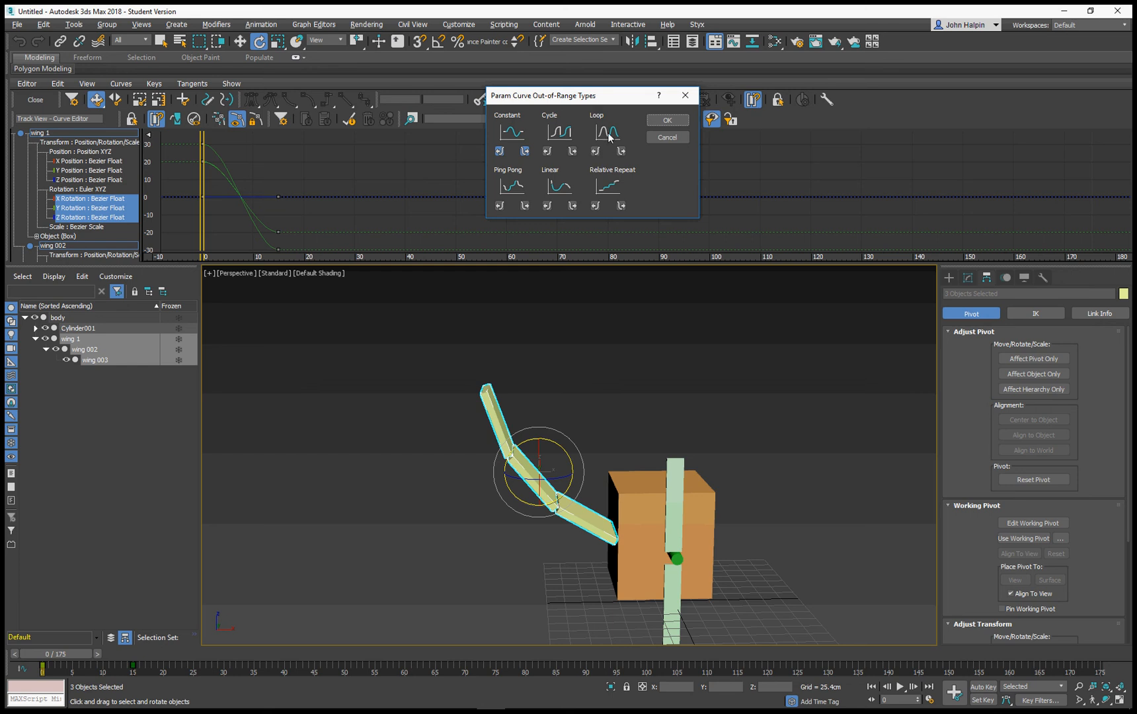
pyautogui.click(511, 186)
pyautogui.click(666, 120)
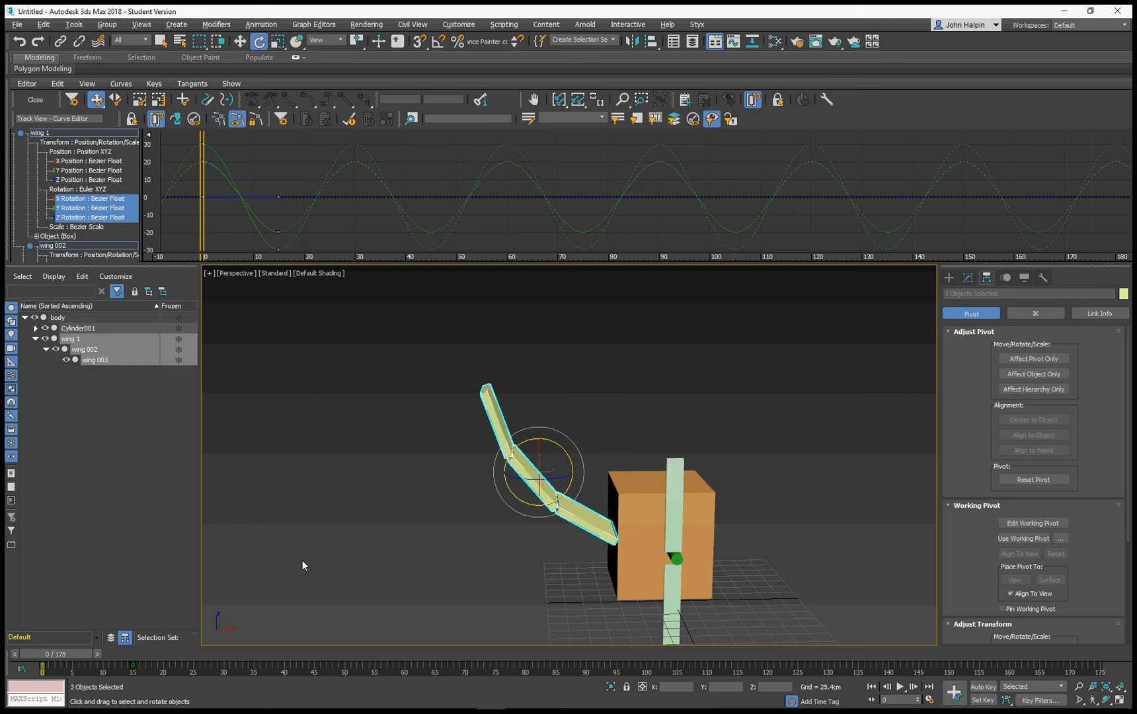
pyautogui.press('/')
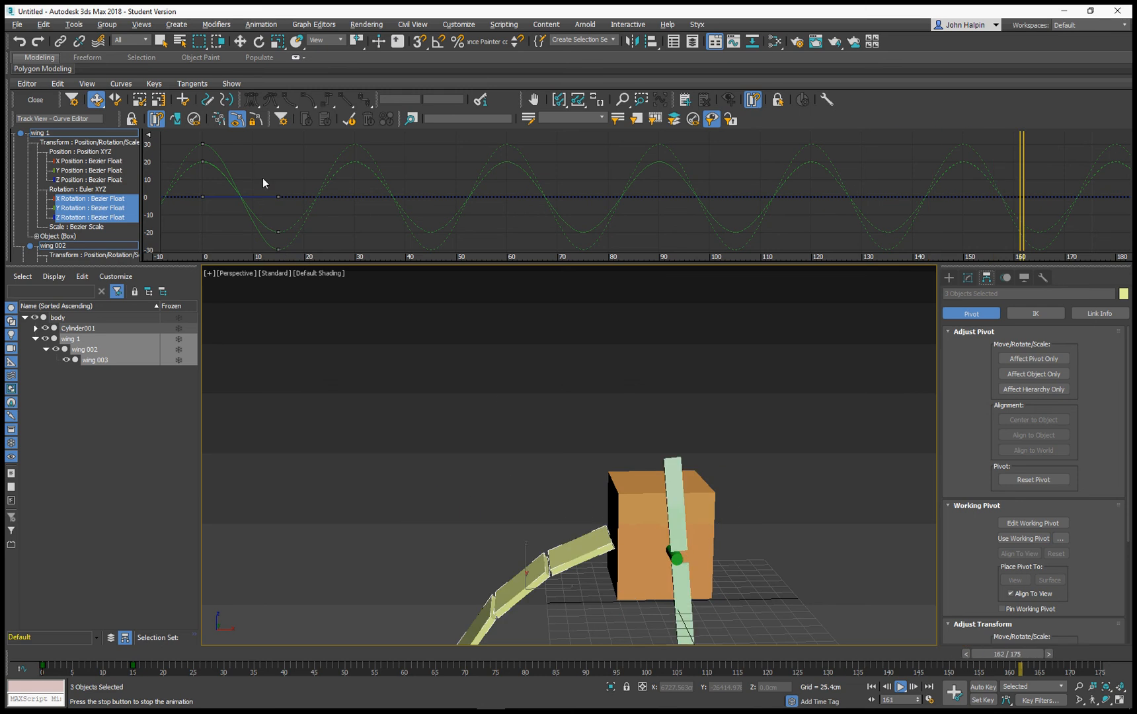
pyautogui.click(36, 106)
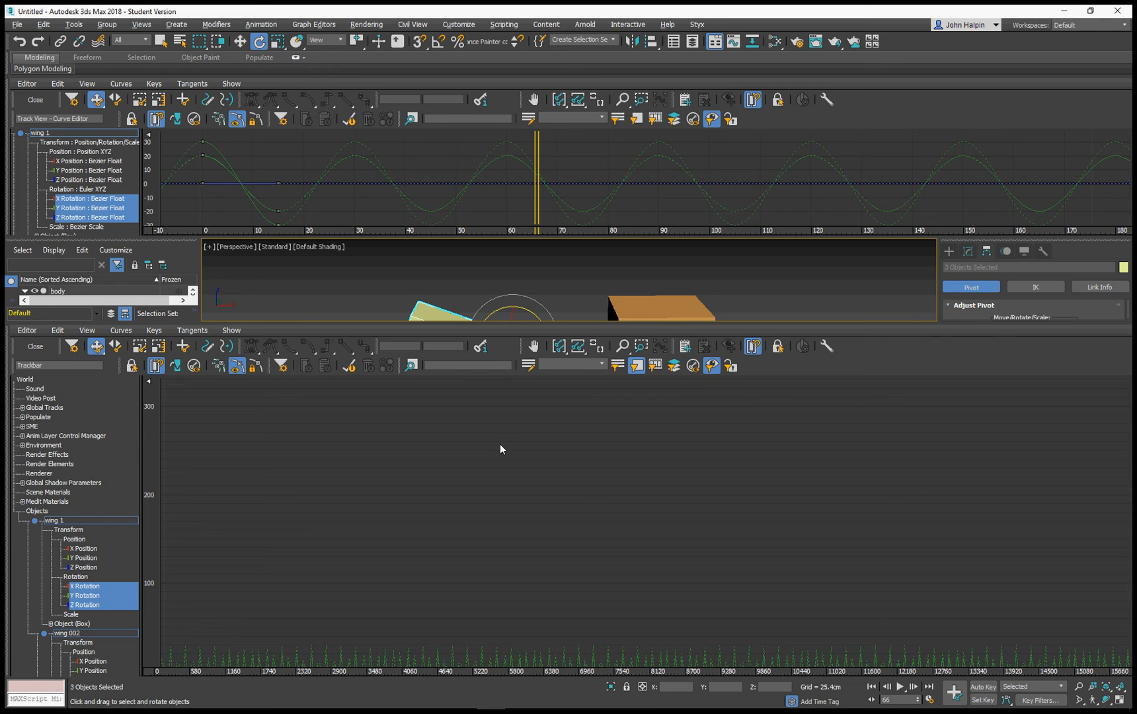
pyautogui.moveTo(314, 383); pyautogui.dragTo(302, 427, button='middle')
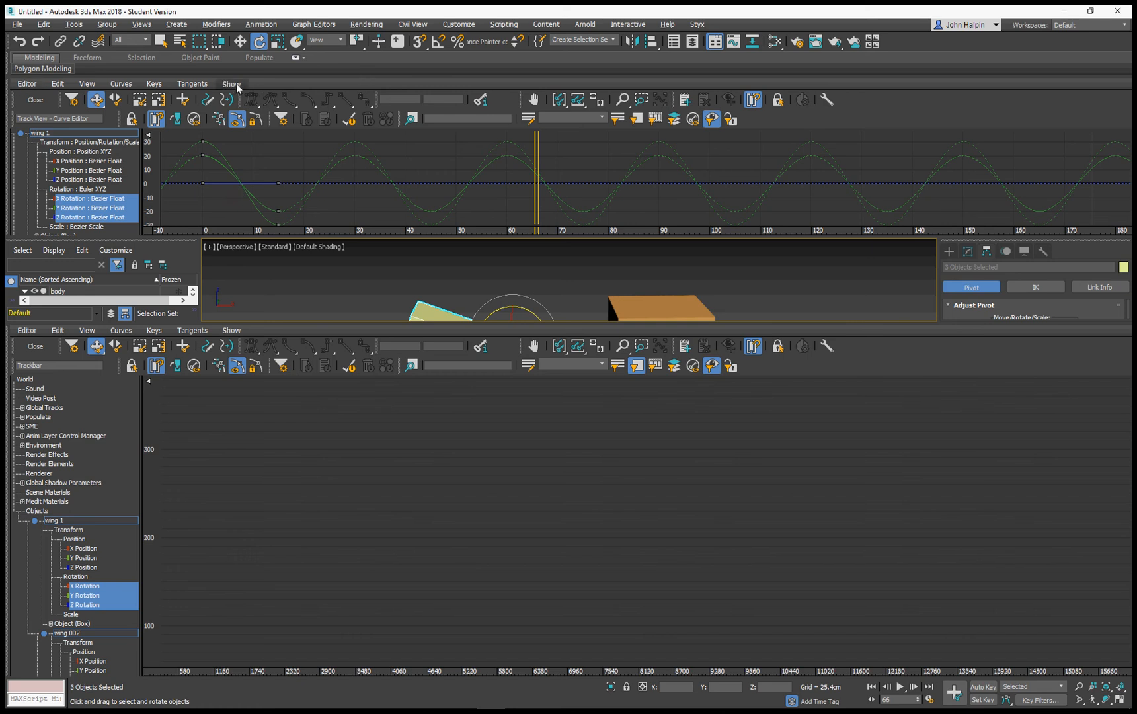
pyautogui.click(35, 100)
# Scrub the timeline to examine the repeating wing flap from several angles, and return to frame 0
pyautogui.moveTo(420, 336); pyautogui.dragTo(344, 292, button='middle')
pyautogui.keyDown('alt'); pyautogui.moveTo(398, 416); pyautogui.dragTo(390, 387, button='middle'); pyautogui.keyUp('alt')
pyautogui.moveTo(456, 654); pyautogui.dragTo(56, 644)
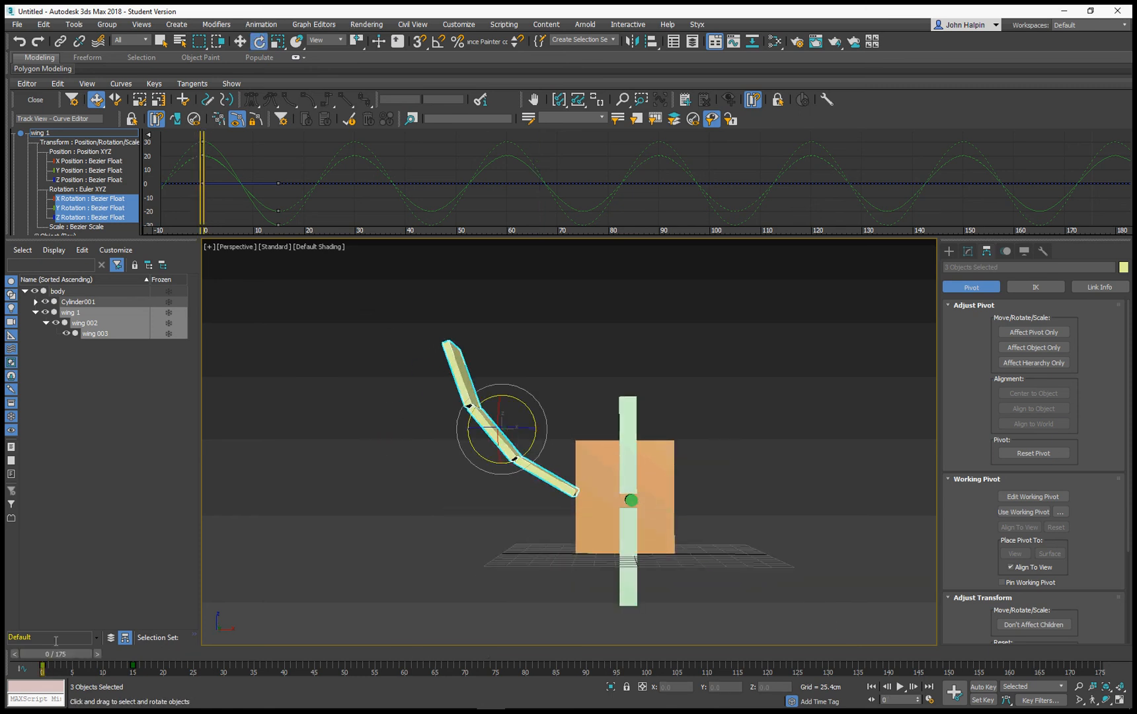
pyautogui.keyDown('alt'); pyautogui.moveTo(355, 540); pyautogui.dragTo(378, 573, button='middle'); pyautogui.keyUp('alt')
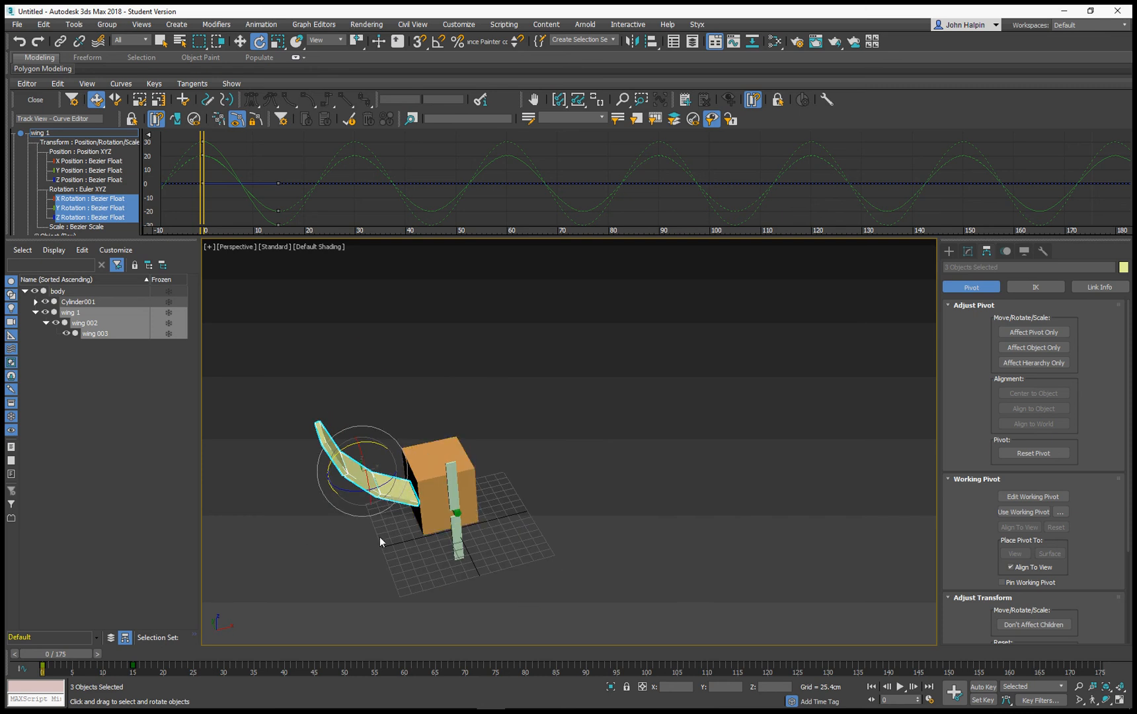
pyautogui.moveTo(72, 654)
pyautogui.mouseDown()
pyautogui.moveTo(109, 656)
pyautogui.moveTo(60, 653)
pyautogui.mouseUp()
pyautogui.keyDown('alt'); pyautogui.moveTo(357, 500); pyautogui.dragTo(408, 464, button='middle'); pyautogui.keyUp('alt')
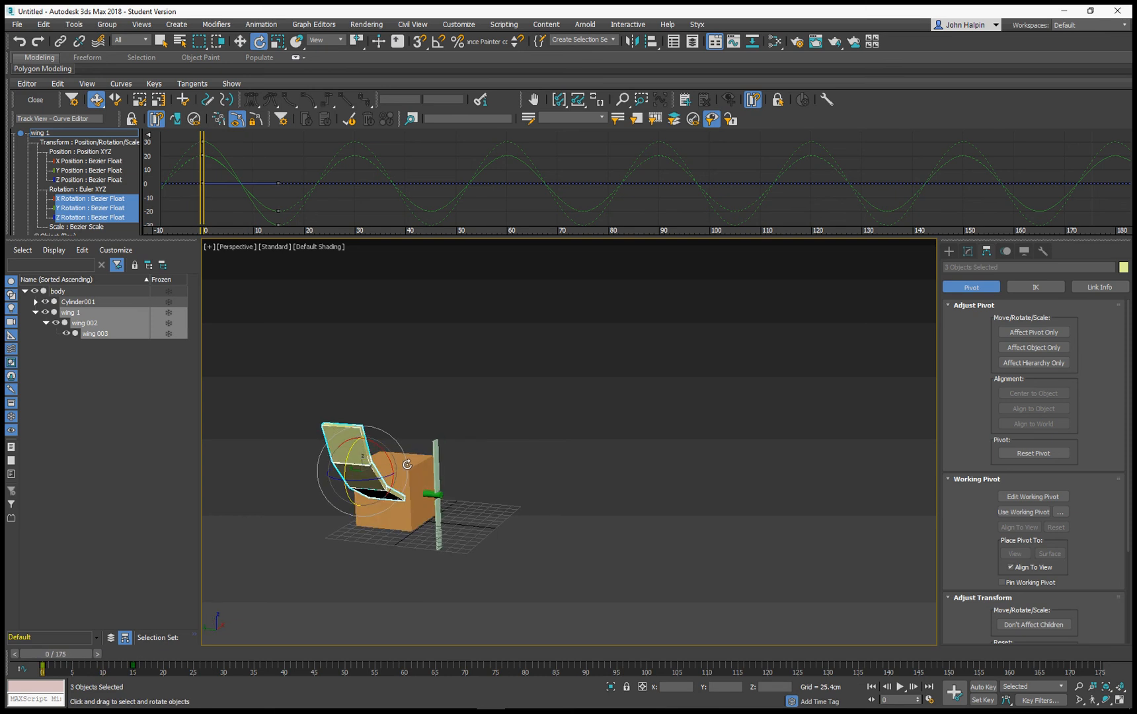
# Turn on automatic keying and, at frame 175, move the body far forward along Y and upward along Z
pyautogui.rightClick(409, 464)
pyautogui.click(433, 476)
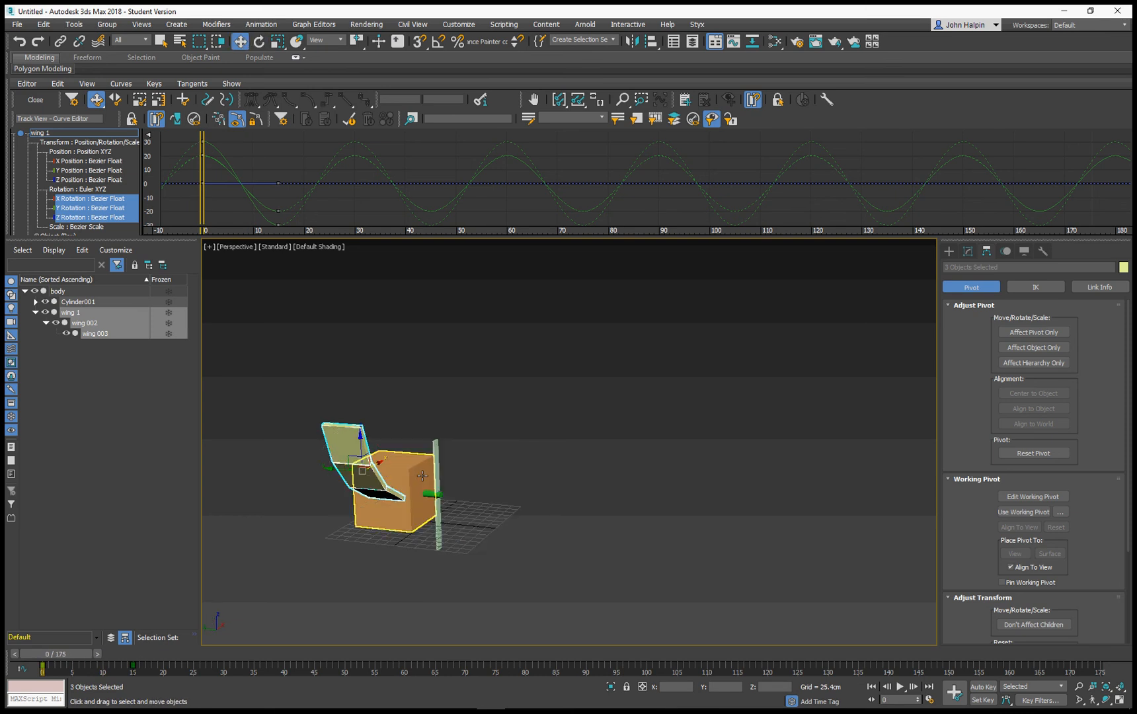
pyautogui.click(378, 519)
pyautogui.click(983, 686)
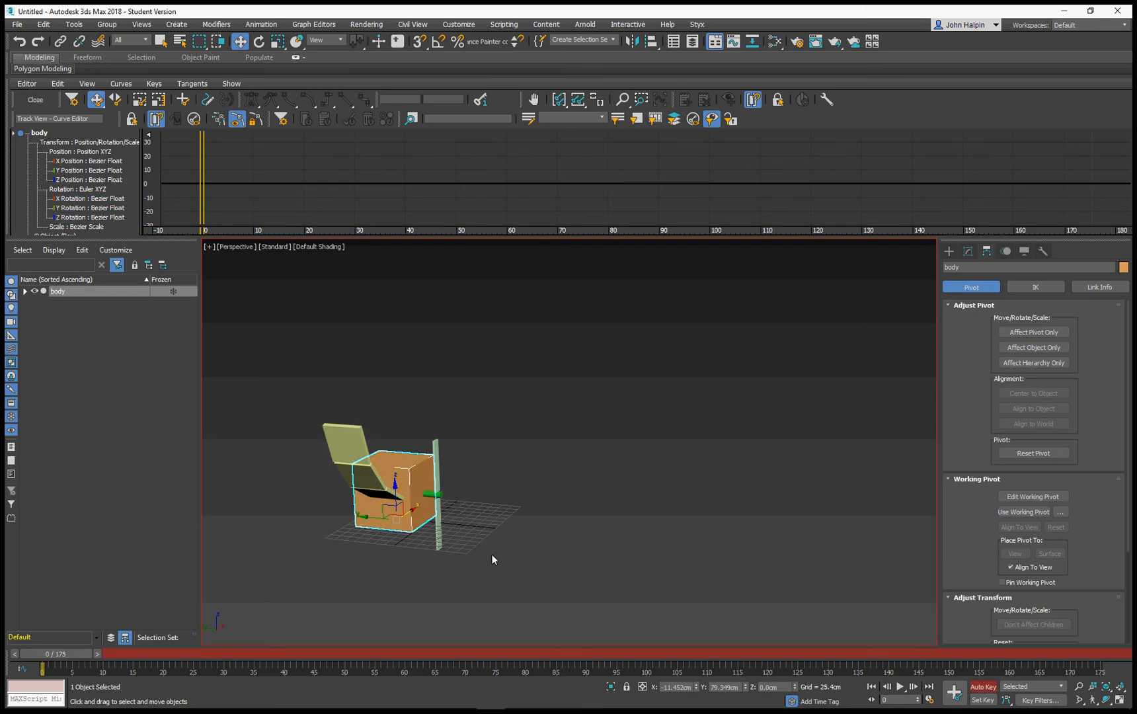
pyautogui.scroll(-4, 434, 570)
pyautogui.moveTo(73, 653); pyautogui.dragTo(1117, 653)
pyautogui.moveTo(433, 519); pyautogui.dragTo(843, 419)
pyautogui.moveTo(844, 419); pyautogui.dragTo(652, 480, button='middle')
# Play the flight animation from frame 0, stop it, turn off automatic keying, and return to frame 0
pyautogui.moveTo(1083, 654); pyautogui.dragTo(46, 654)
pyautogui.scroll(4, 411, 550)
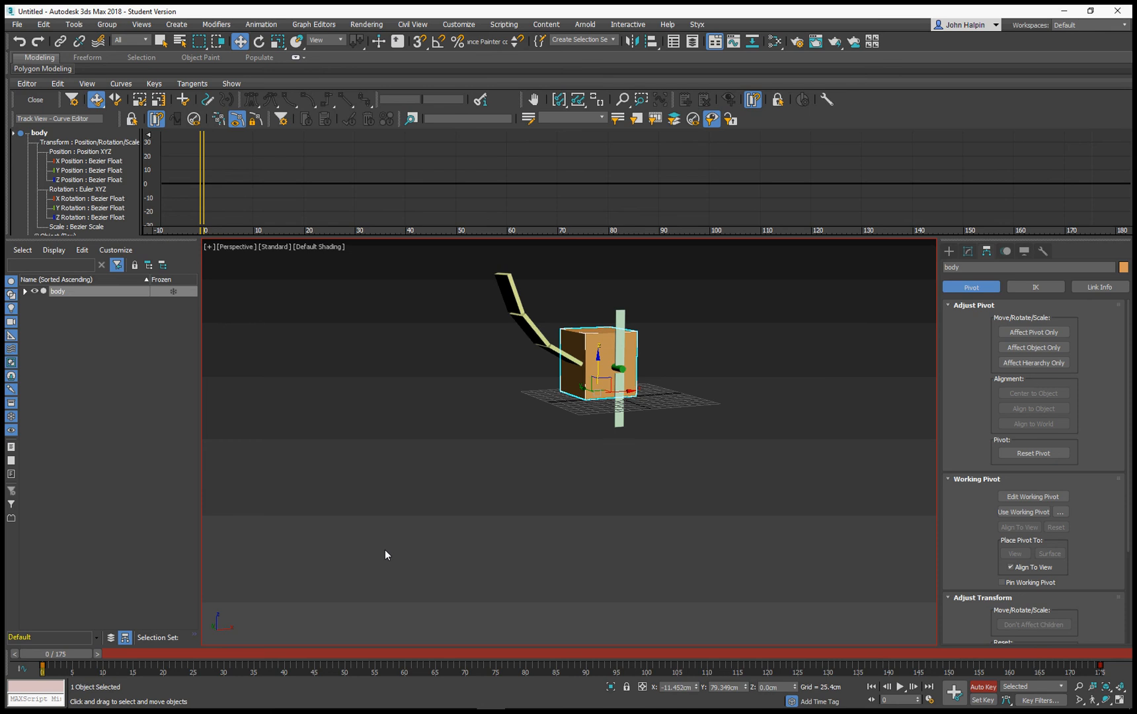
pyautogui.press('/')
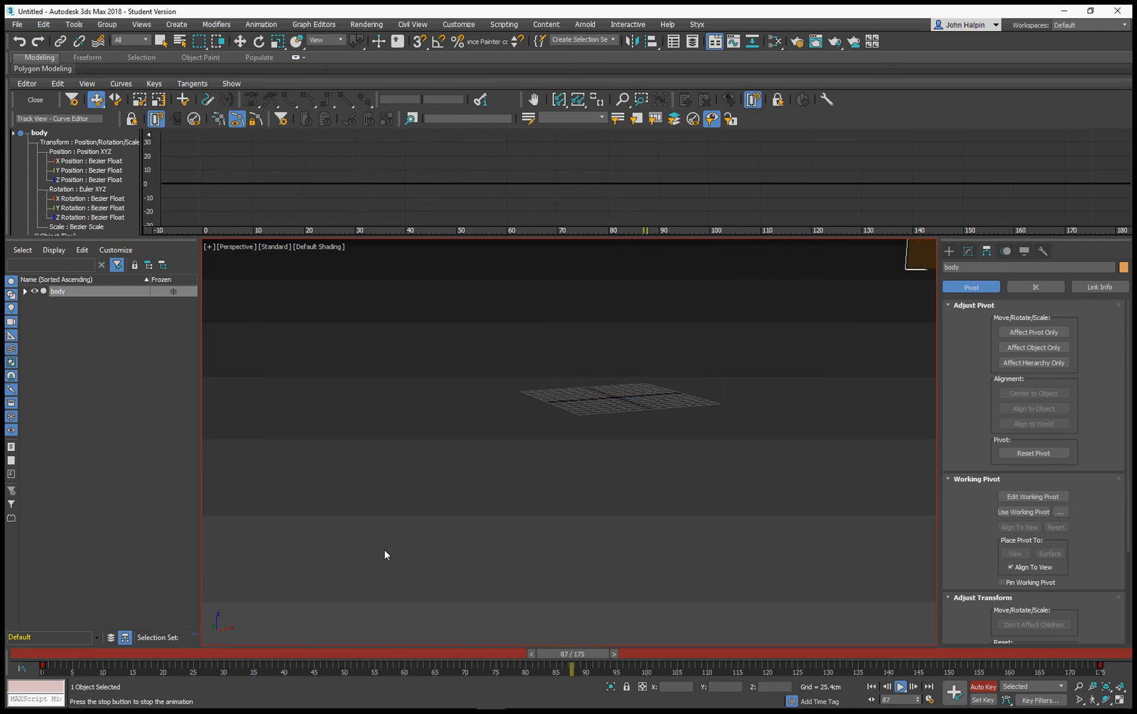
pyautogui.moveTo(447, 515); pyautogui.dragTo(369, 518, button='middle')
pyautogui.click(899, 686)
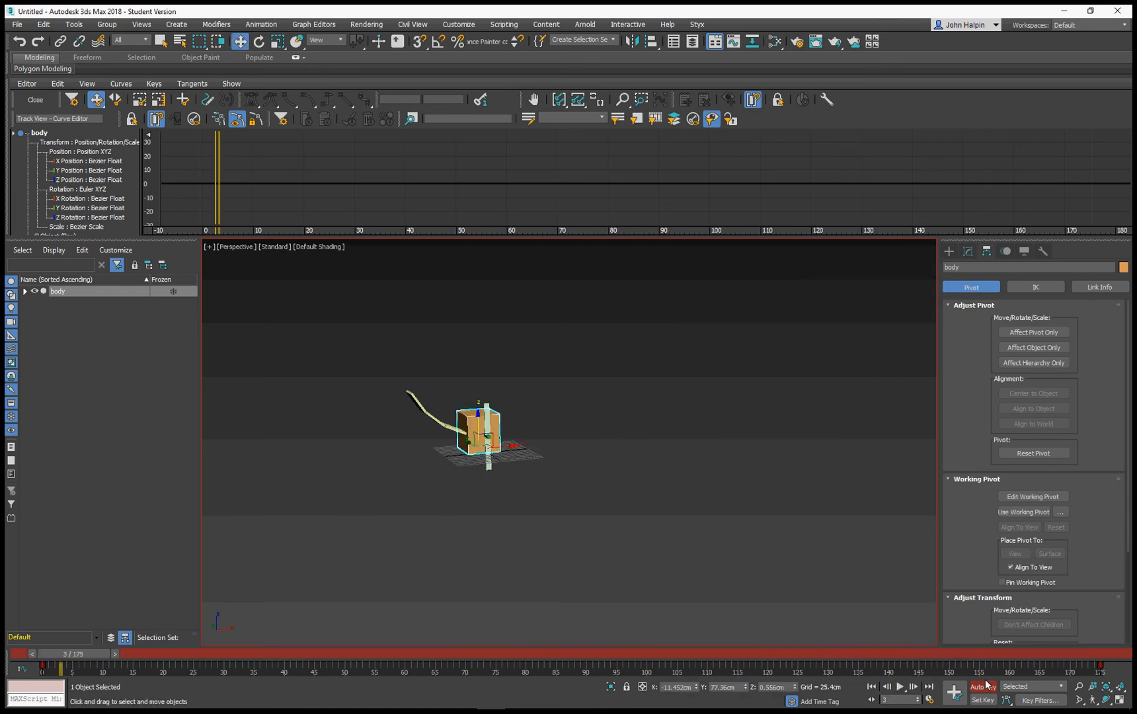
pyautogui.click(983, 686)
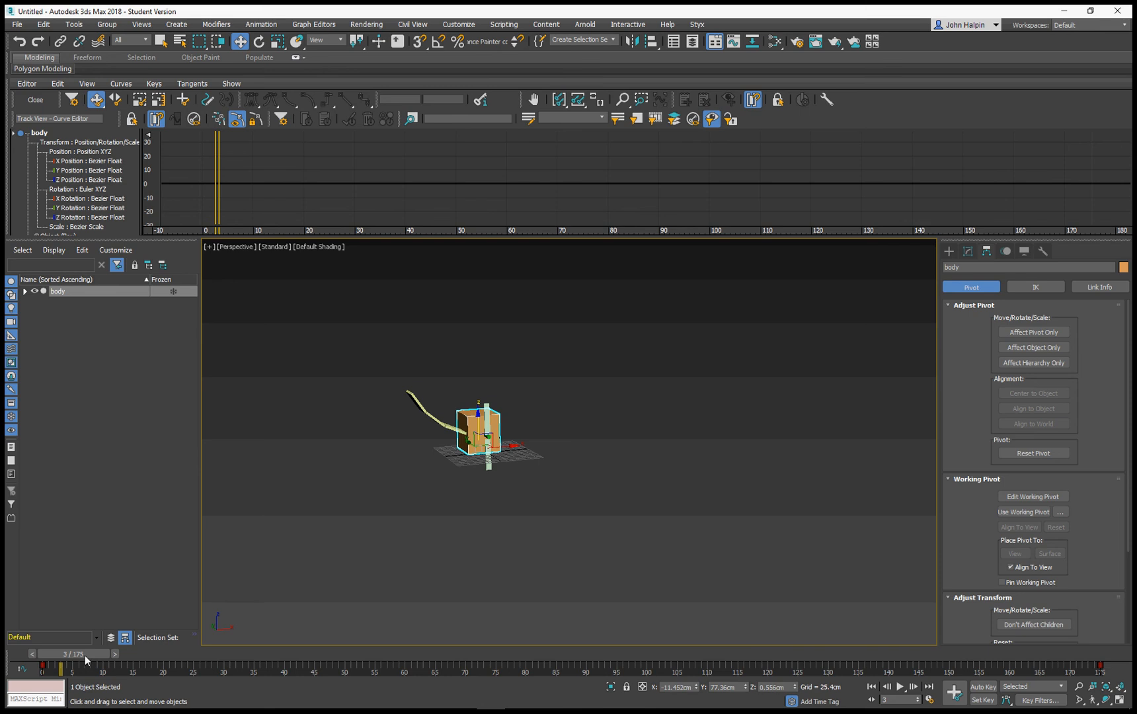
pyautogui.moveTo(85, 655); pyautogui.dragTo(56, 633)
# With automatic keying on, rotate the propeller shaft Cylinder001 about its Y axis to about -38 degrees at frame 175
pyautogui.scroll(6, 473, 458)
pyautogui.moveTo(471, 459); pyautogui.dragTo(416, 484, button='middle')
pyautogui.click(482, 394)
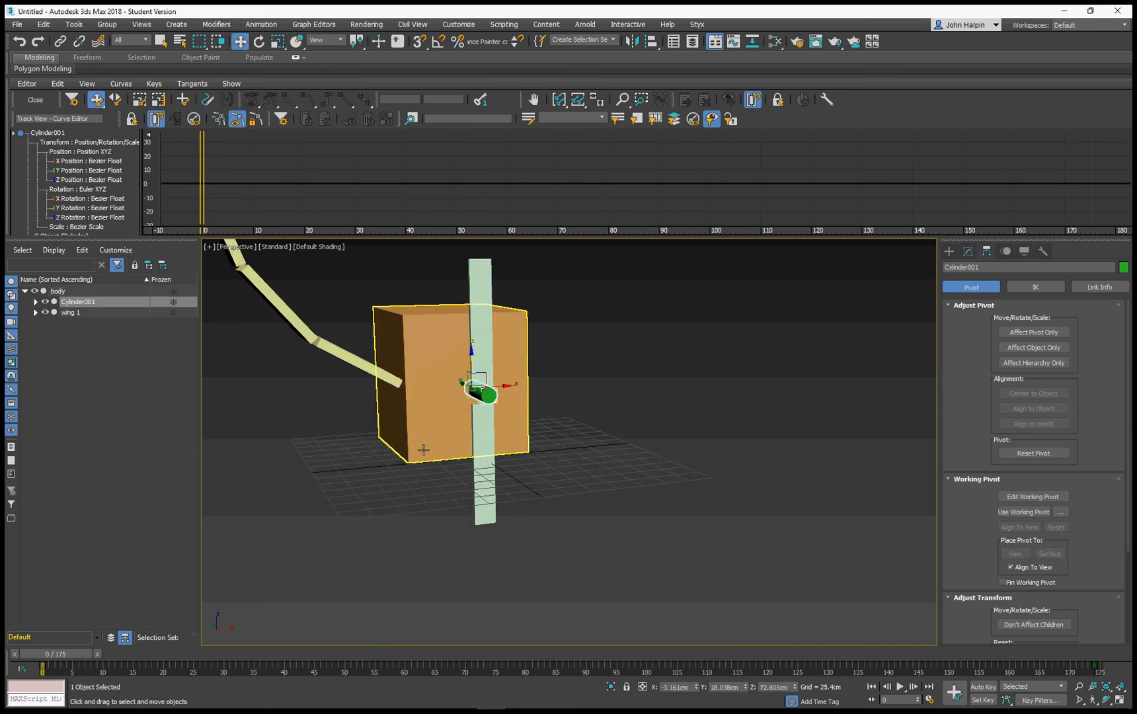
pyautogui.click(981, 687)
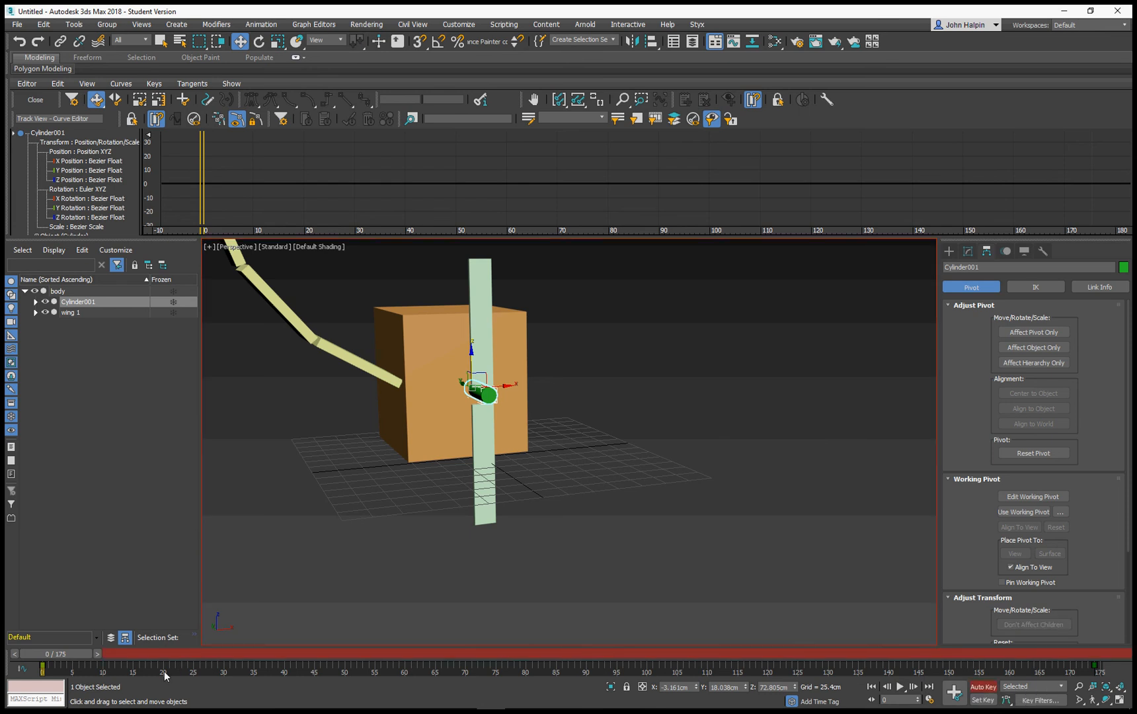
pyautogui.moveTo(51, 653); pyautogui.dragTo(1087, 588)
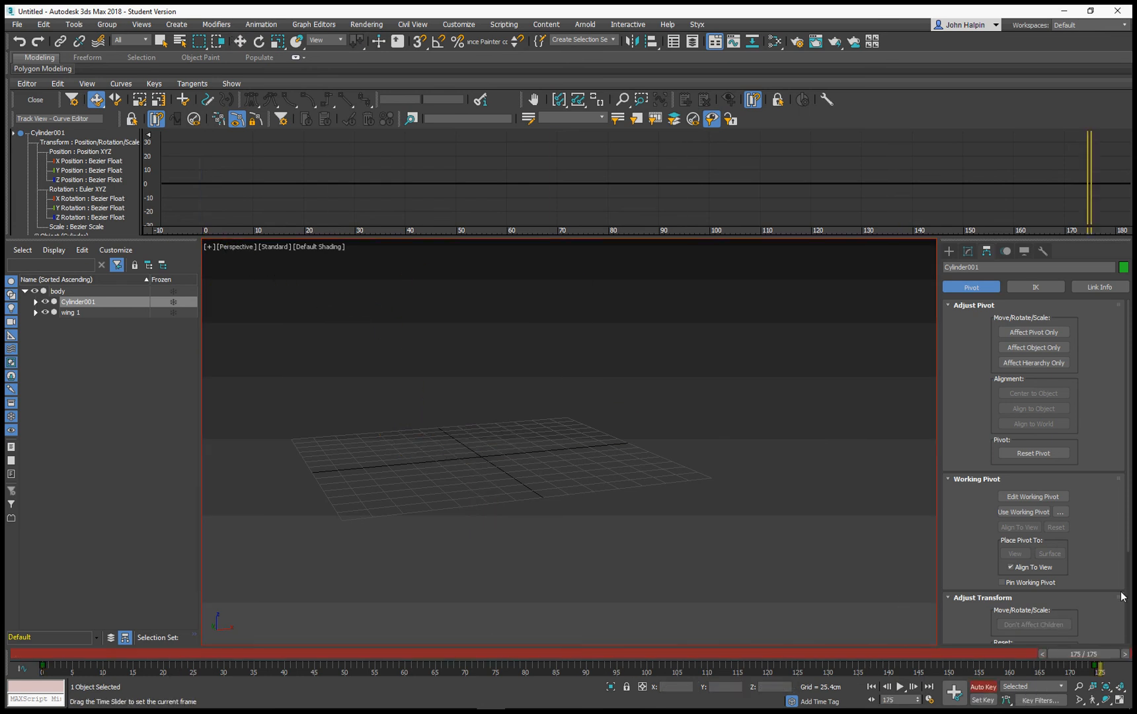
pyautogui.press('z')
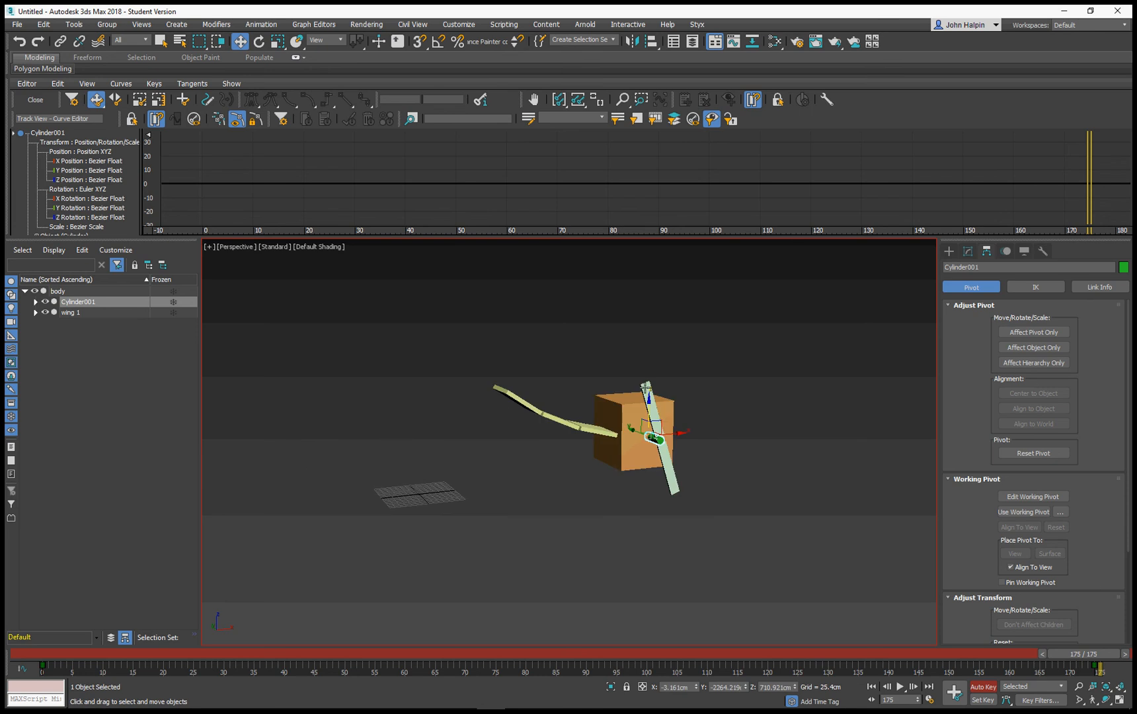
pyautogui.scroll(3, 655, 449)
pyautogui.rightClick(652, 462)
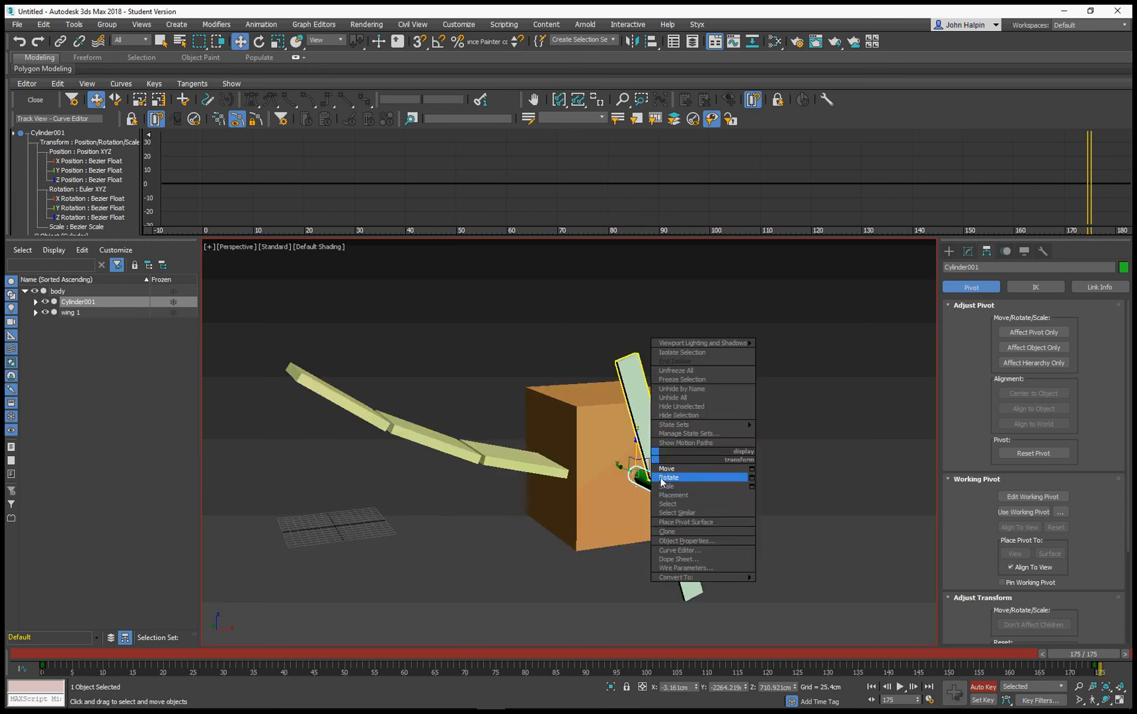
pyautogui.click(662, 478)
pyautogui.moveTo(619, 448); pyautogui.dragTo(1132, 177)
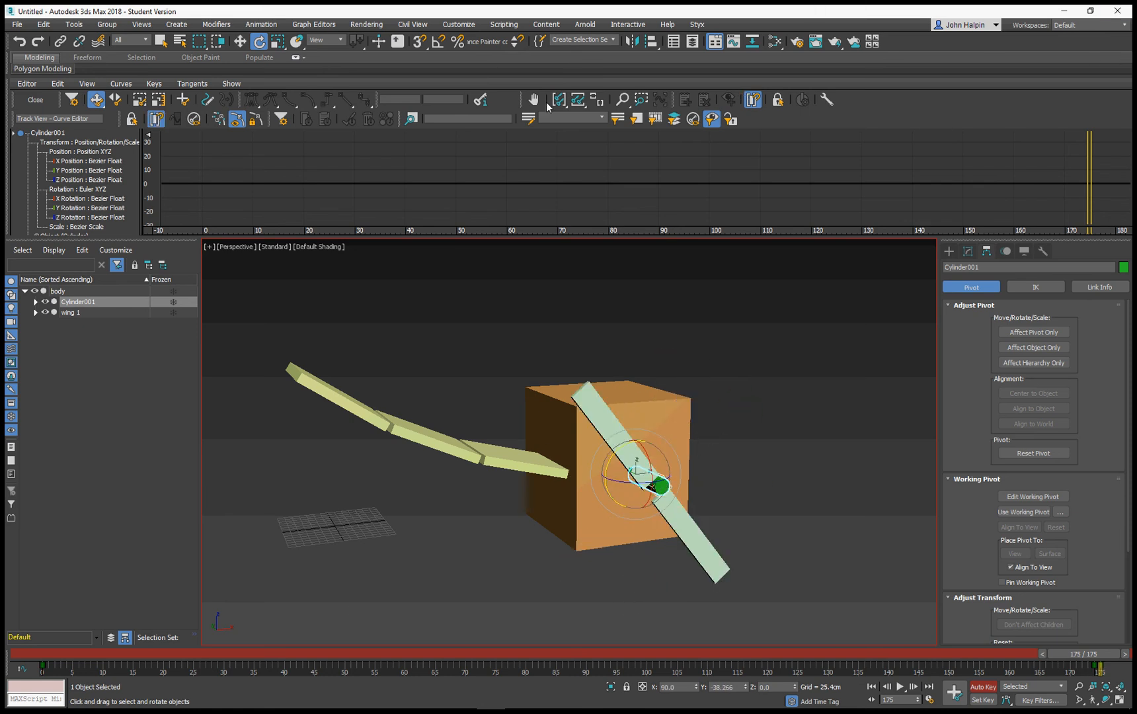
# Play the flight and propeller animation from frame 0, stop it, and return to frame 0
pyautogui.keyDown('alt'); pyautogui.moveTo(511, 496); pyautogui.dragTo(479, 507, button='middle'); pyautogui.keyUp('alt')
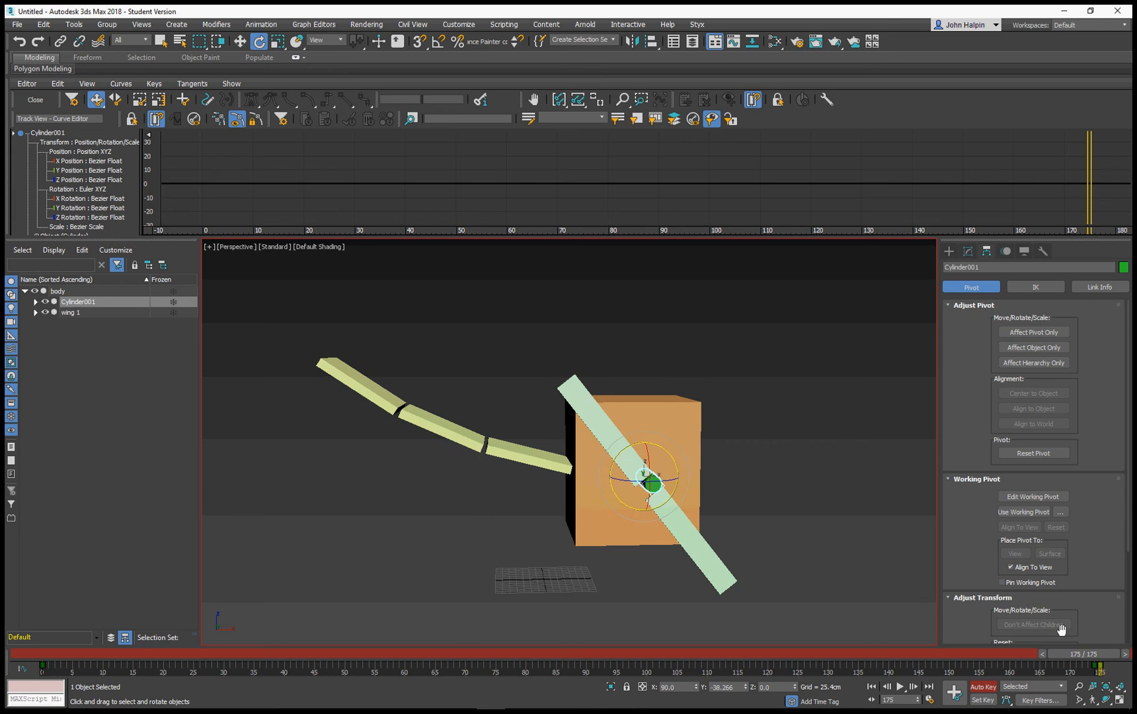
pyautogui.moveTo(1075, 655); pyautogui.dragTo(62, 631)
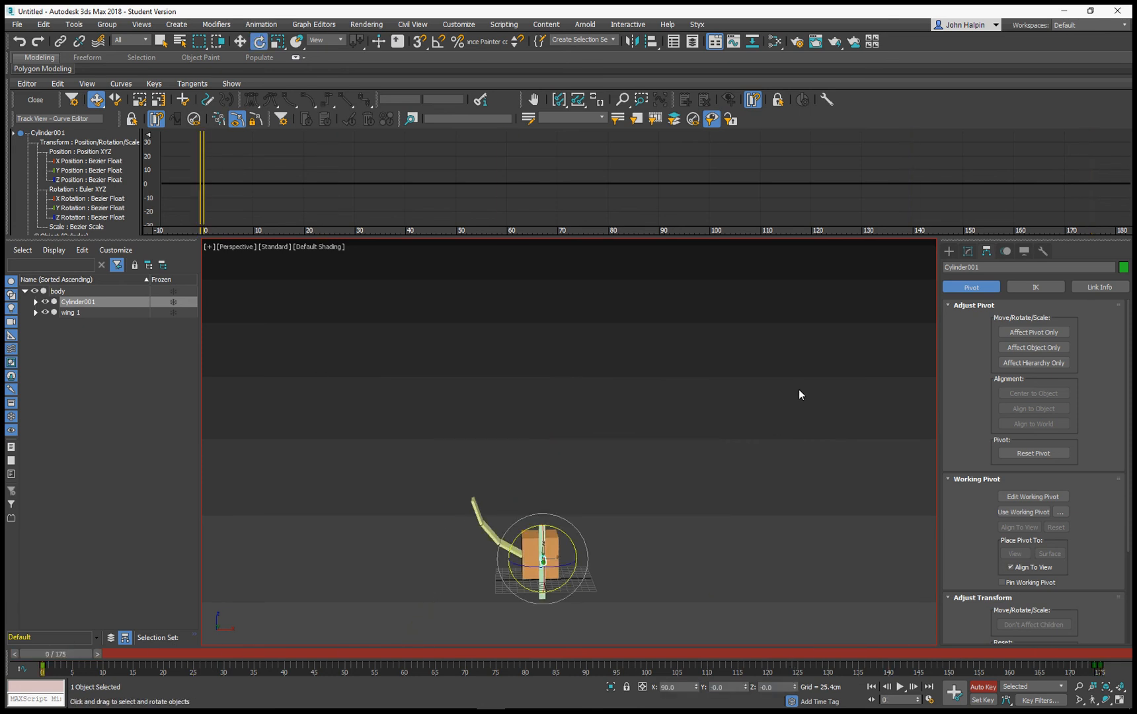
pyautogui.press('/')
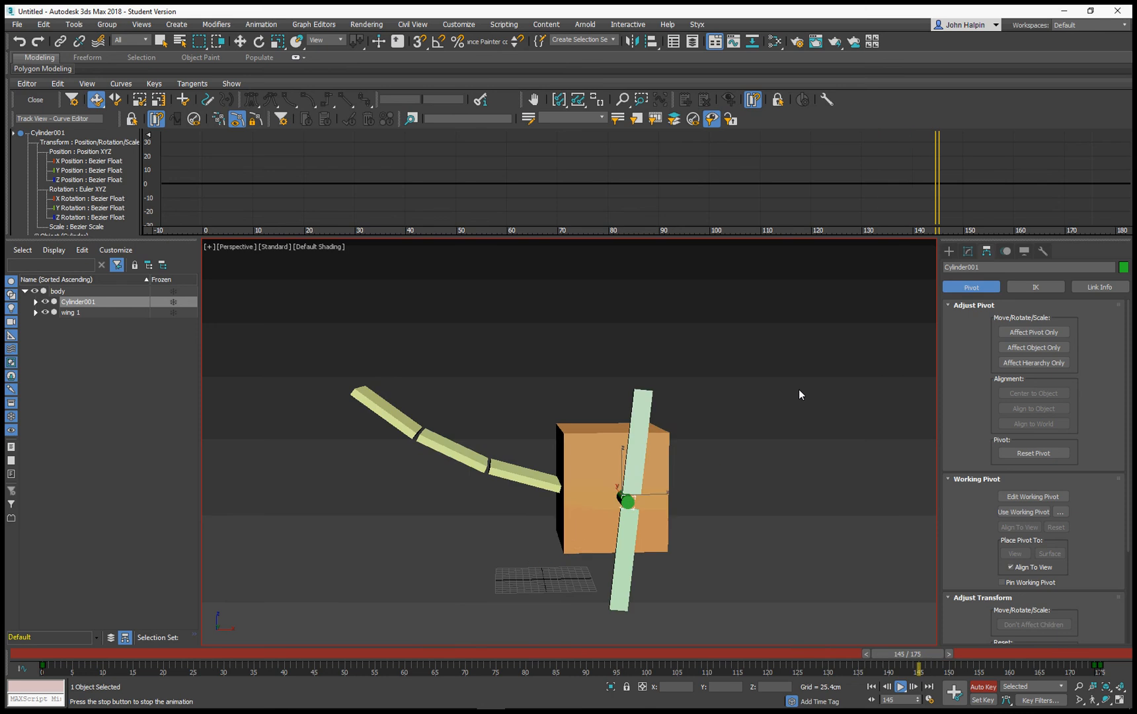
pyautogui.press('/')
pyautogui.press('e')
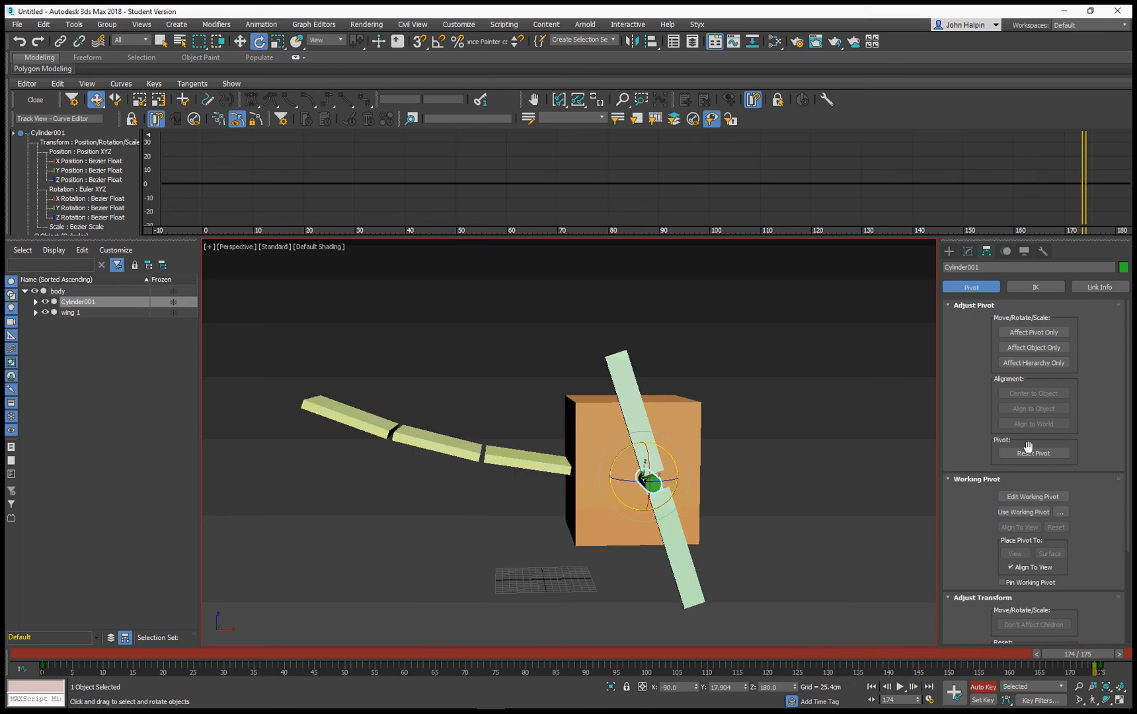
pyautogui.moveTo(1090, 655)
pyautogui.mouseDown()
pyautogui.moveTo(1055, 654)
pyautogui.moveTo(1130, 668)
pyautogui.moveTo(475, 647)
pyautogui.moveTo(114, 656)
pyautogui.mouseUp()
pyautogui.press('e')
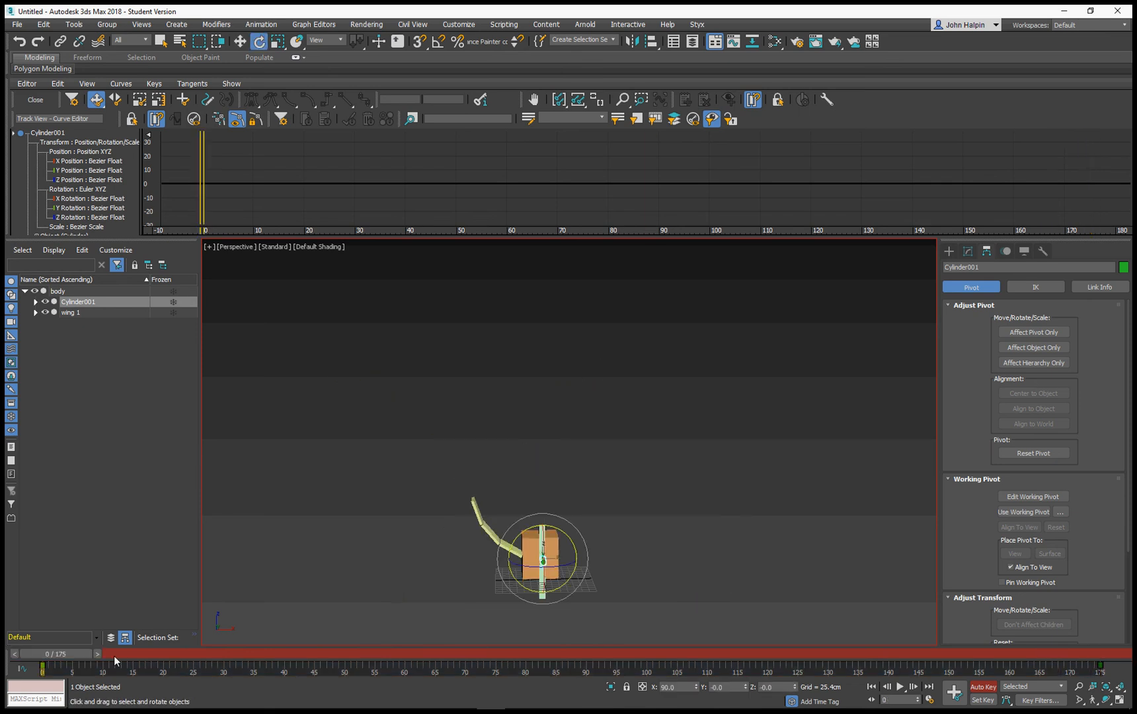
# At frame 175, rotate the propeller shaft Cylinder001 further about its Y axis, to about -88 degrees
pyautogui.press('q')
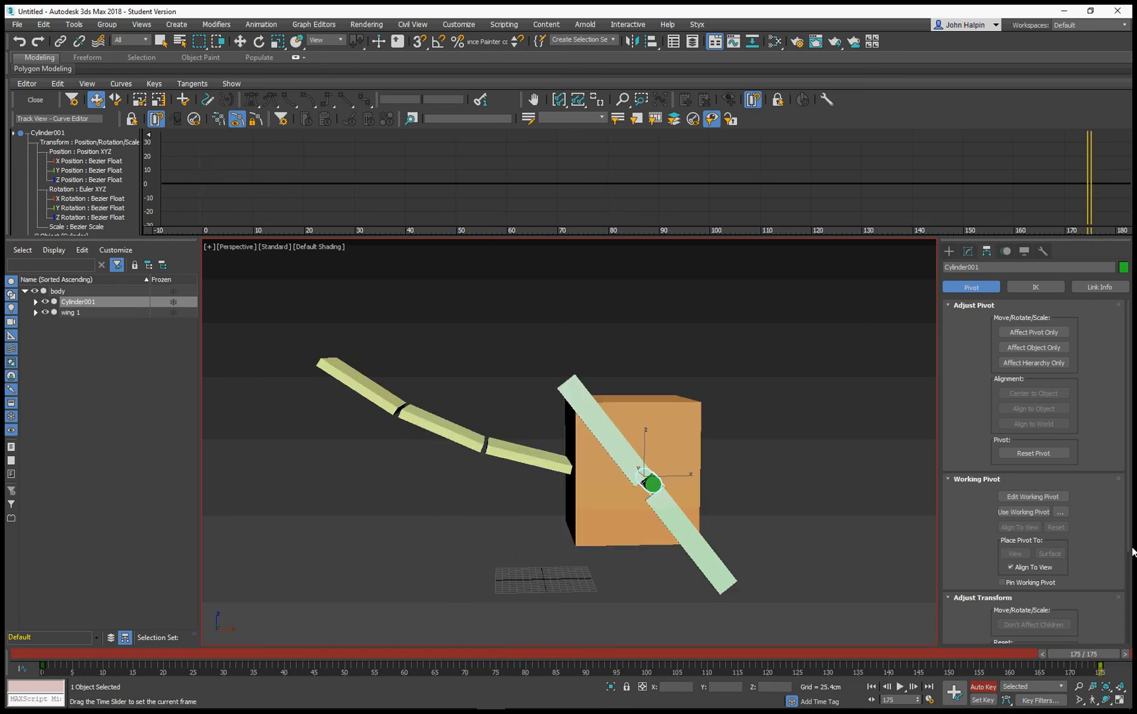
pyautogui.press('e')
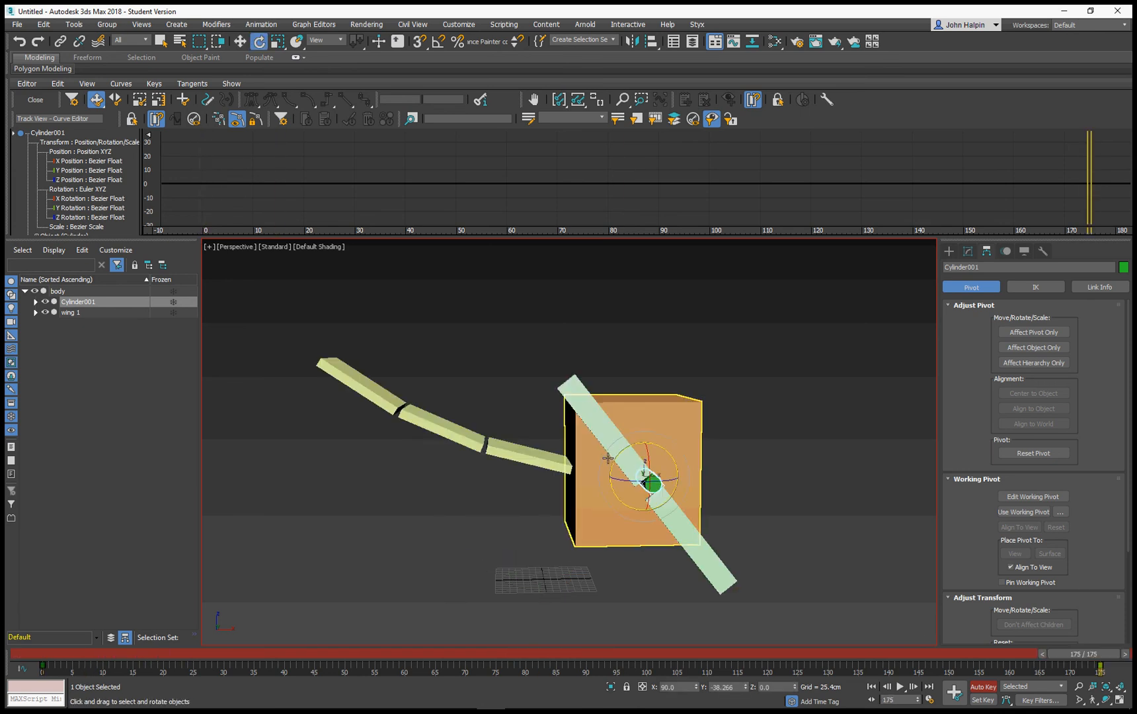
pyautogui.press('q')
pyautogui.moveTo(1065, 654); pyautogui.dragTo(1131, 649)
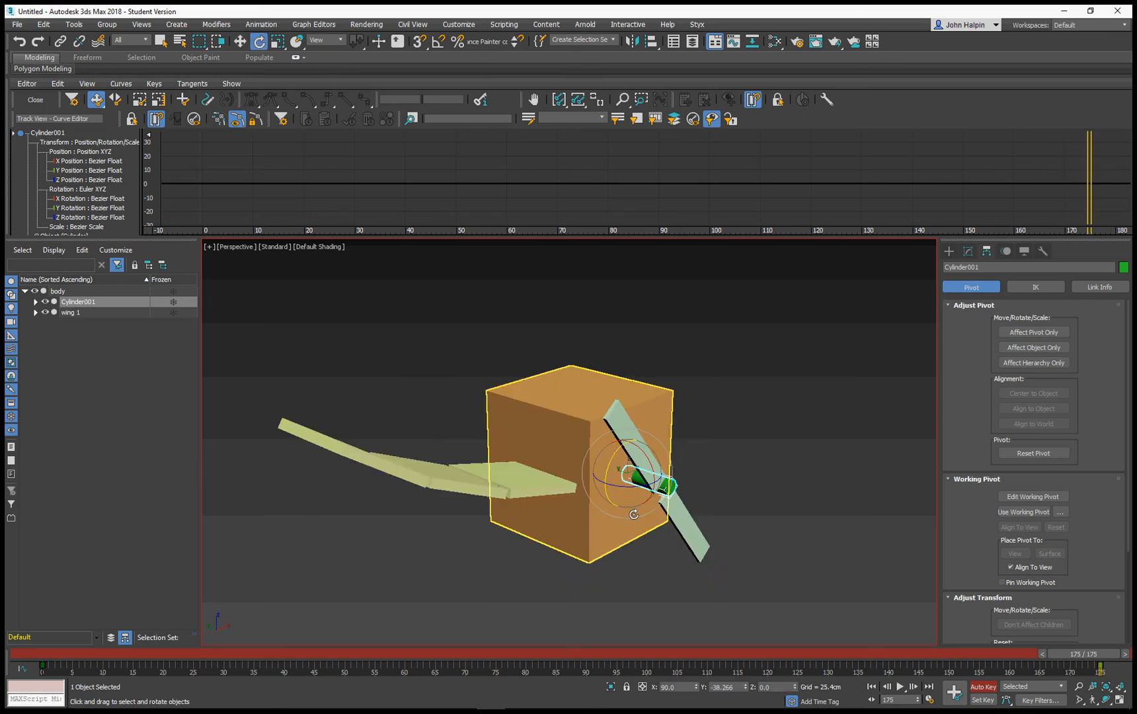
pyautogui.press('e')
pyautogui.moveTo(607, 477); pyautogui.dragTo(531, 676)
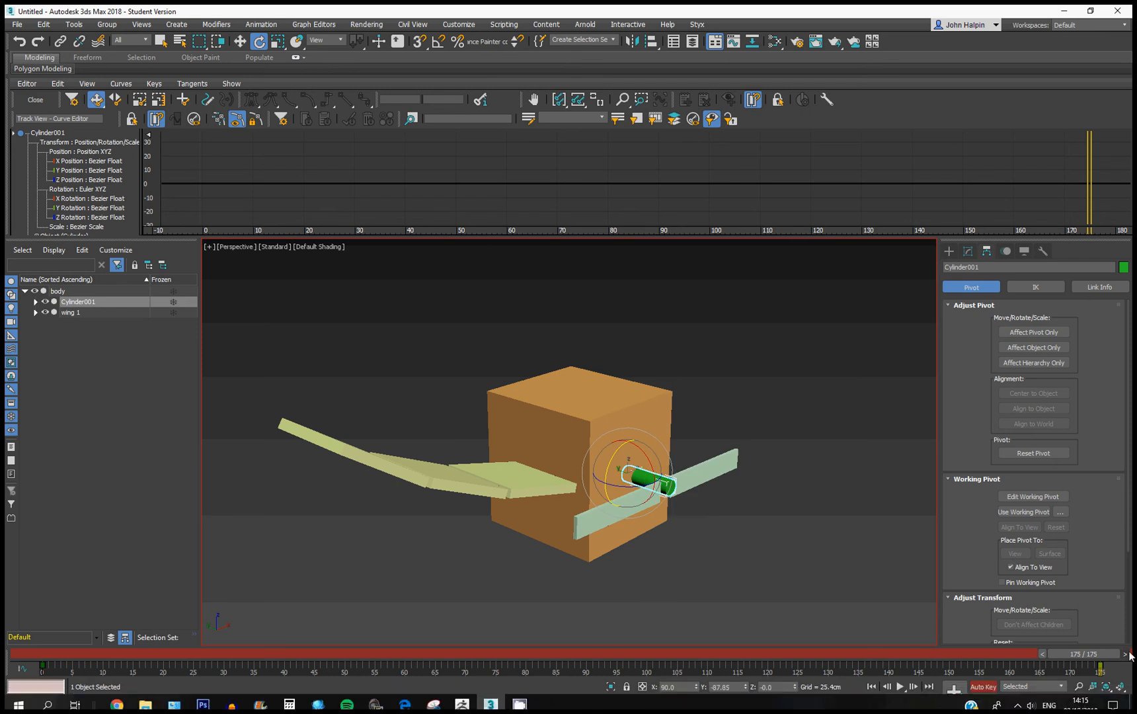
# Play the whole flight animation from frame 0, seen from the front, and turn off automatic keying
pyautogui.moveTo(1059, 652); pyautogui.dragTo(31, 653)
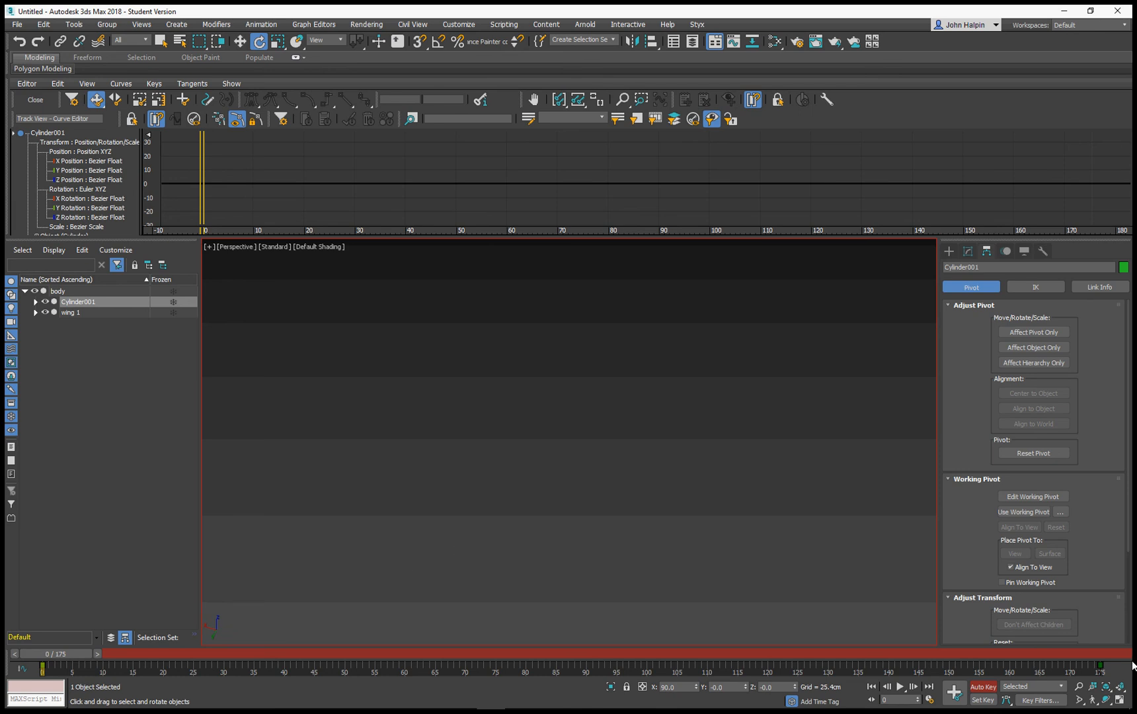
pyautogui.click(1122, 688)
pyautogui.scroll(-10, 622, 581)
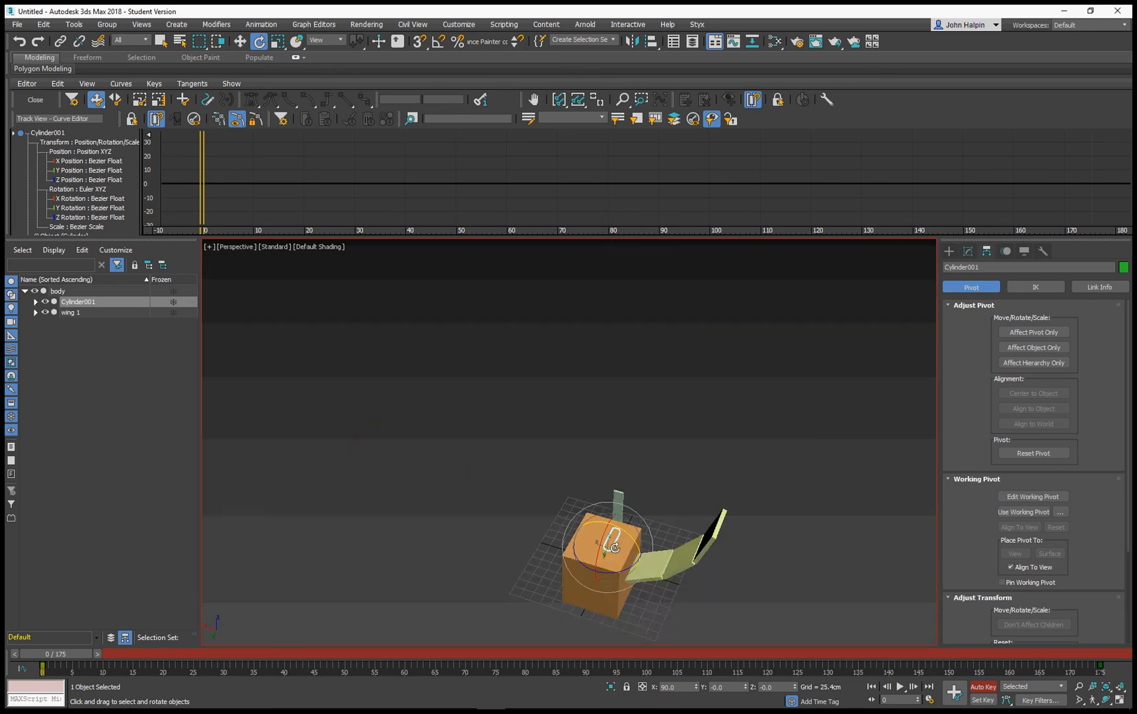
pyautogui.keyDown('alt'); pyautogui.moveTo(625, 566); pyautogui.dragTo(445, 551, button='middle'); pyautogui.keyUp('alt')
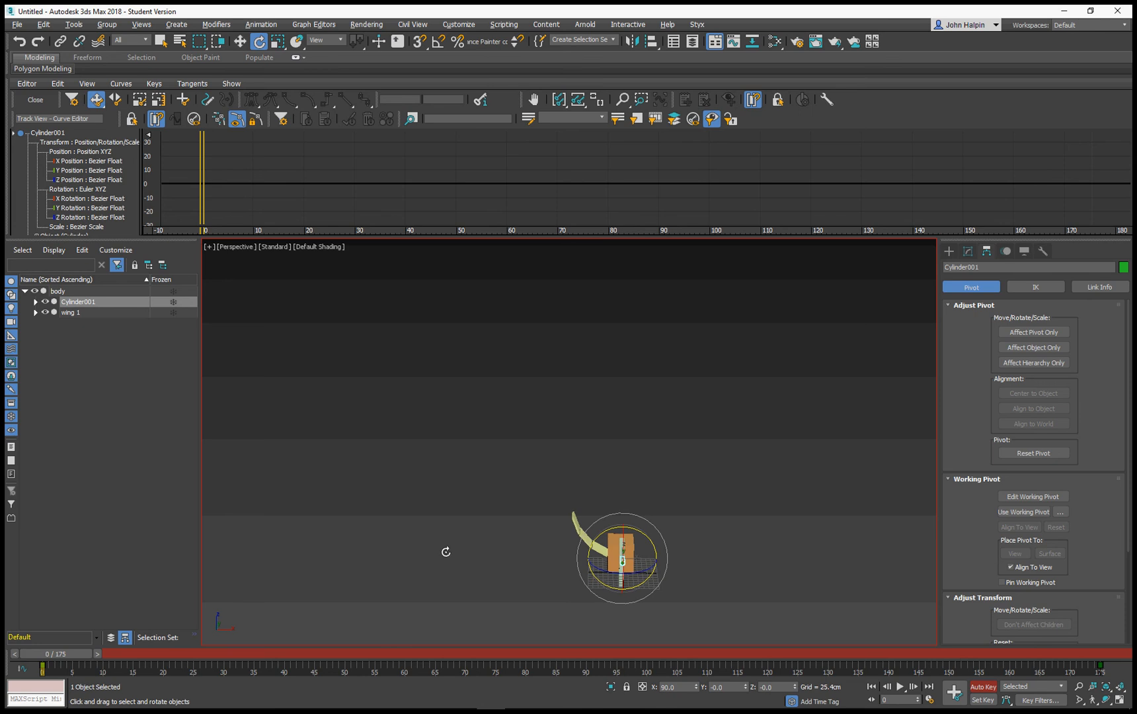
pyautogui.moveTo(403, 620)
pyautogui.keyDown('alt'); pyautogui.mouseDown(button='middle')
pyautogui.moveTo(369, 518)
pyautogui.moveTo(400, 597)
pyautogui.mouseUp(button='middle'); pyautogui.keyUp('alt')
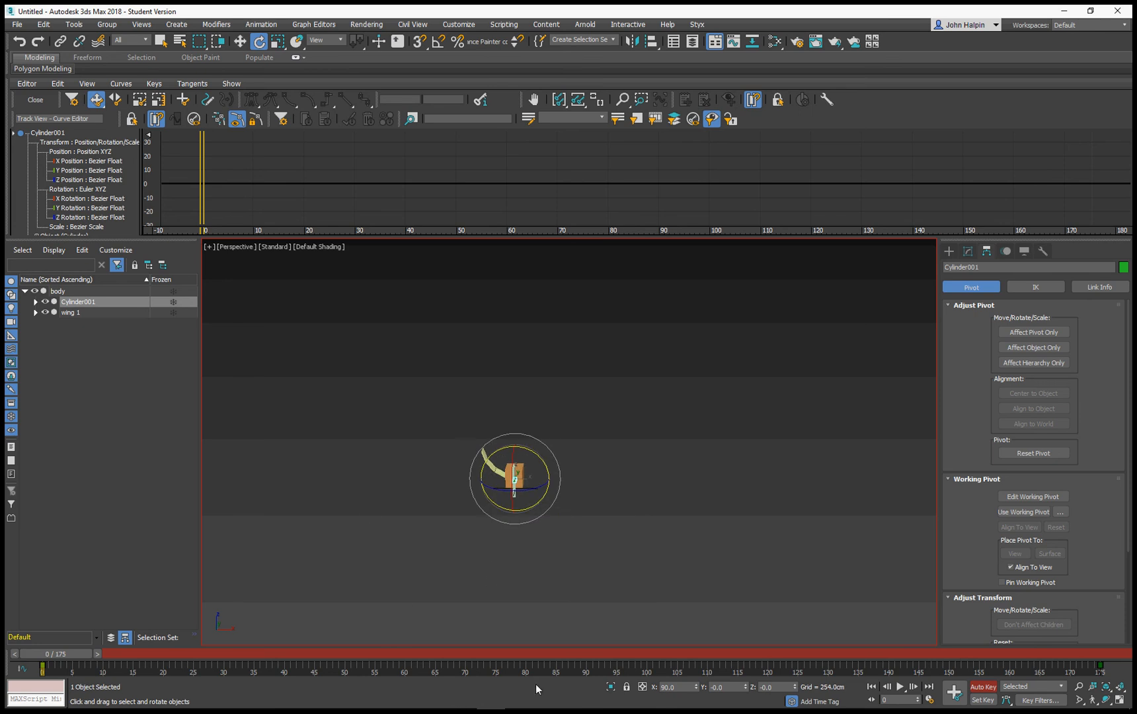
pyautogui.press('/')
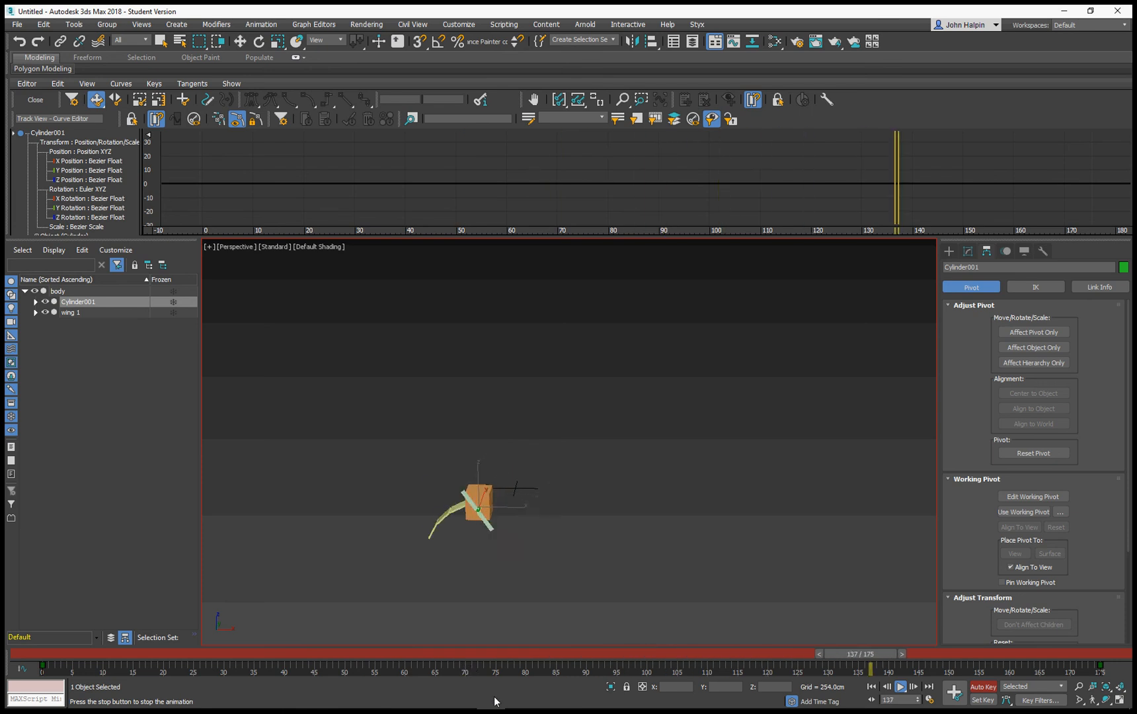
pyautogui.click(977, 686)
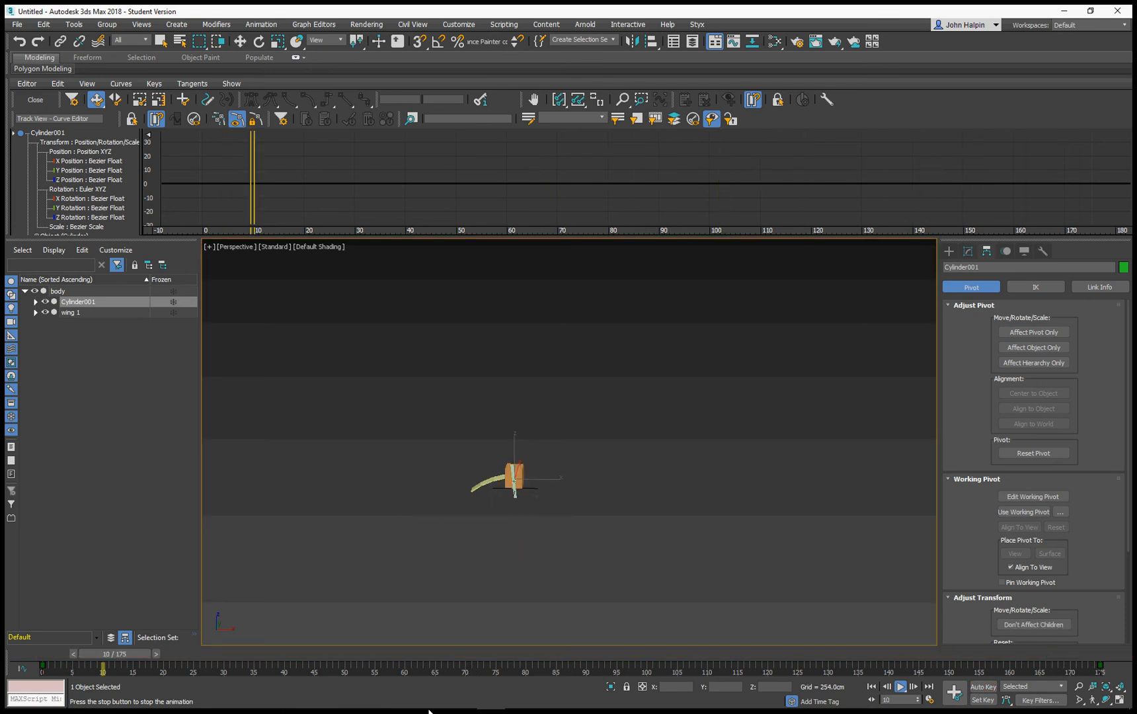
pyautogui.moveTo(472, 712)
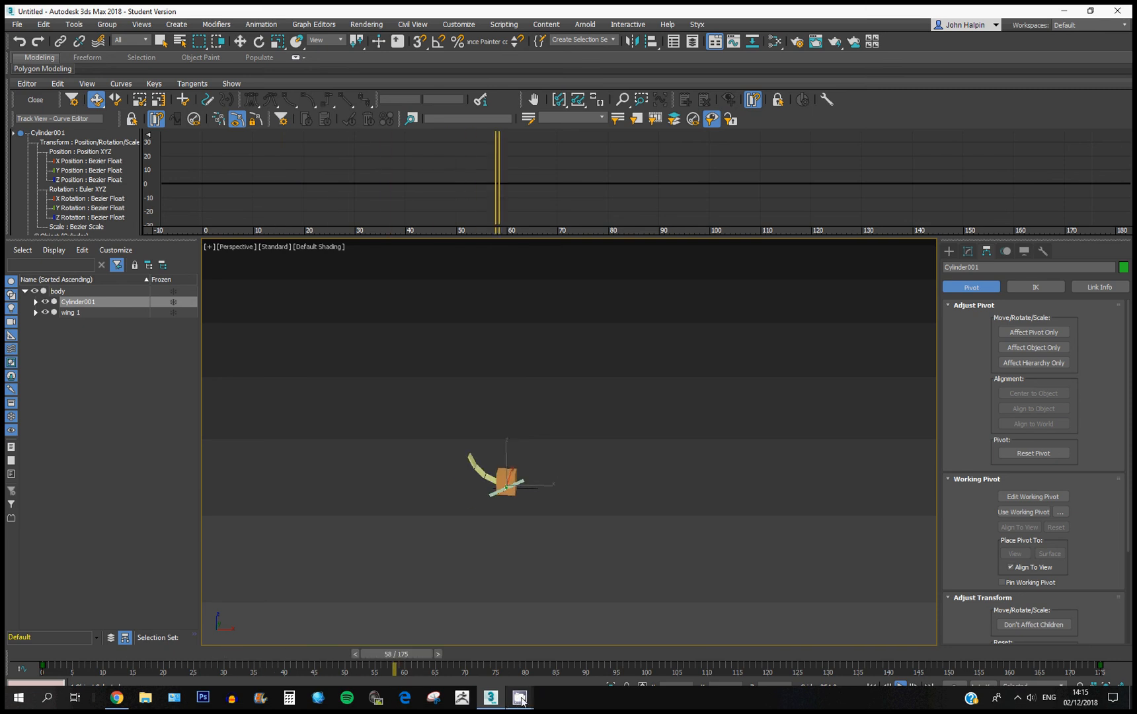